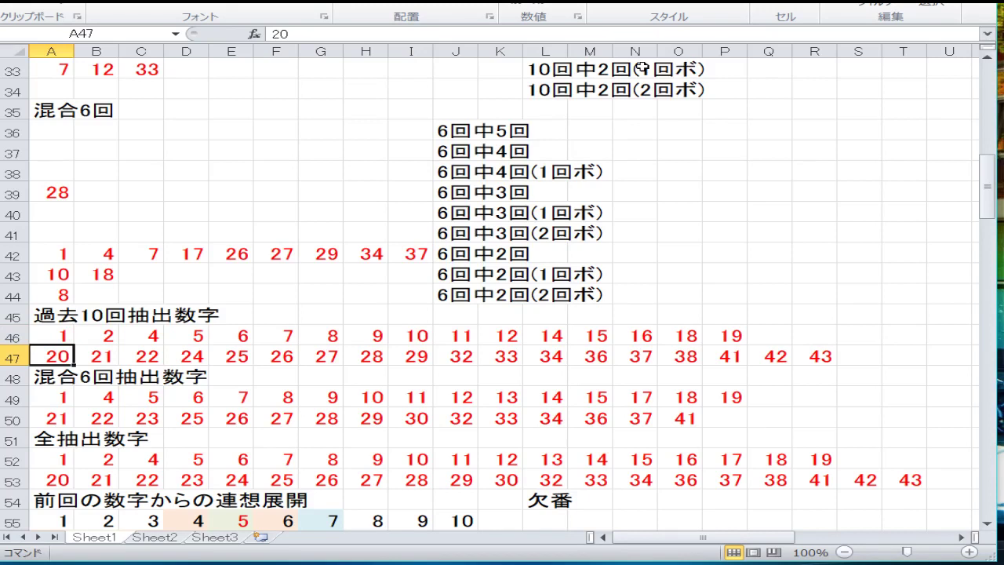
# Review the 混合6回抽出数字 and 全抽出数字 lists, ending at the first number in A52.
pyautogui.press('Down')
pyautogui.press('Down')
pyautogui.press('Down')
pyautogui.press('Down')
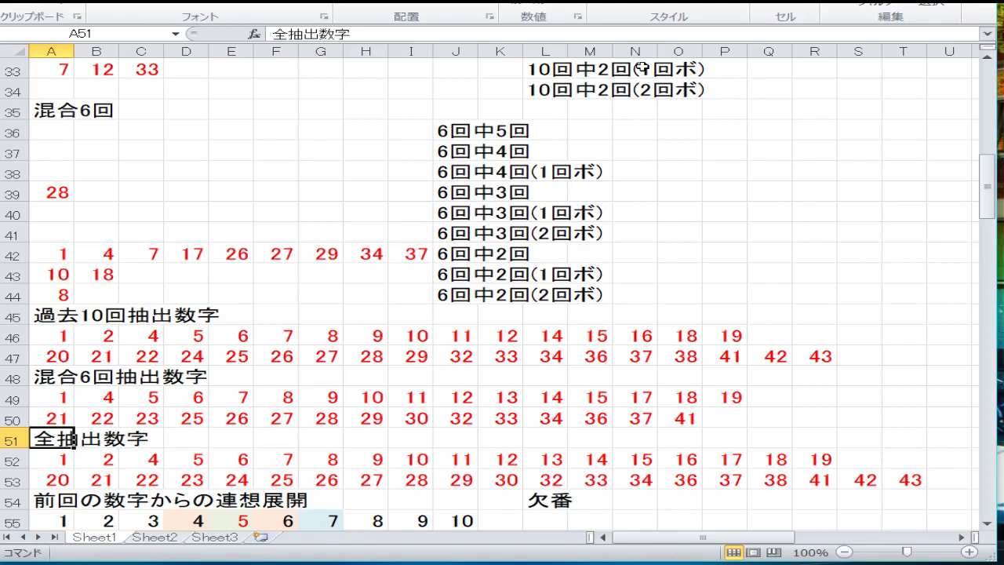
pyautogui.press('Down')
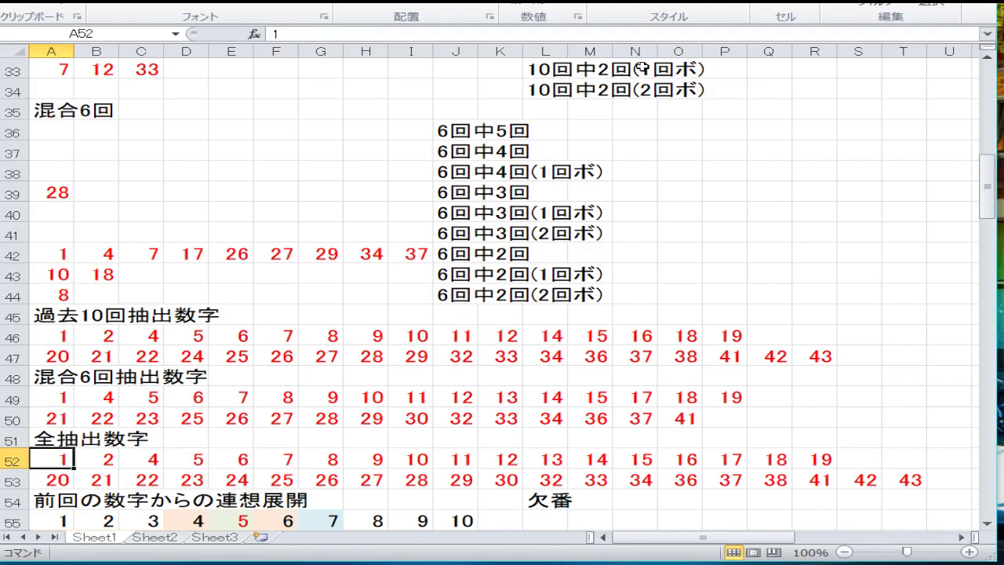
# Examine the number grid under 前回の数字からの連想展開 from its last row up to its first row.
pyautogui.press('Down')
pyautogui.press('Down')
pyautogui.press('Down')
pyautogui.press('Down')
pyautogui.press('Down')
pyautogui.press('Down')
pyautogui.press('Down')
pyautogui.press('Down')
pyautogui.press('Down')
pyautogui.press('Down')
pyautogui.press('Down')
pyautogui.press('Down')
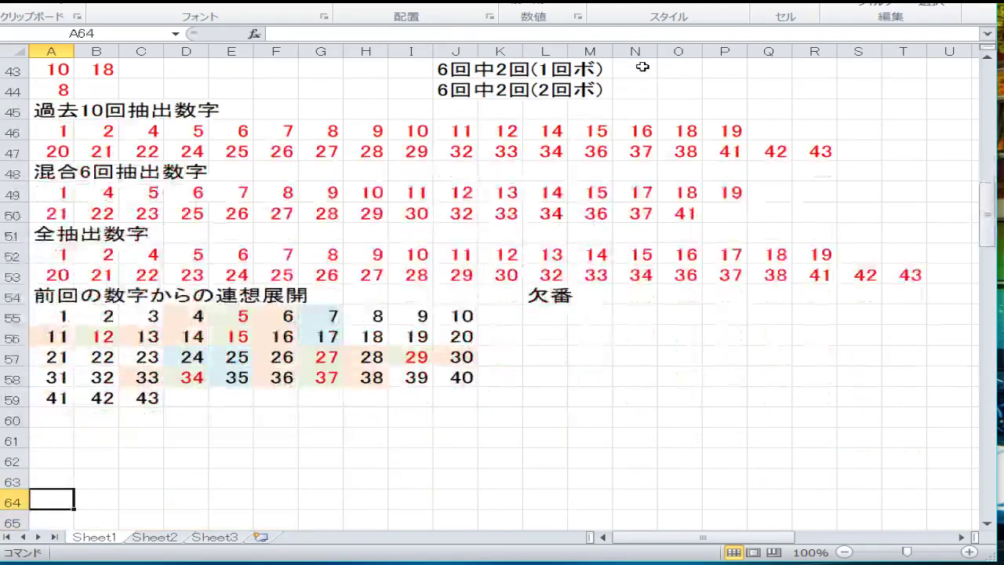
pyautogui.press('Up')
pyautogui.press('Up')
pyautogui.press('Up')
pyautogui.press('Up')
pyautogui.press('Up')
pyautogui.press('Up')
pyautogui.press('Up')
pyautogui.press('Up')
pyautogui.press('Up')
pyautogui.press('Down')
pyautogui.press('Down')
pyautogui.press('Down')
pyautogui.press('Down')
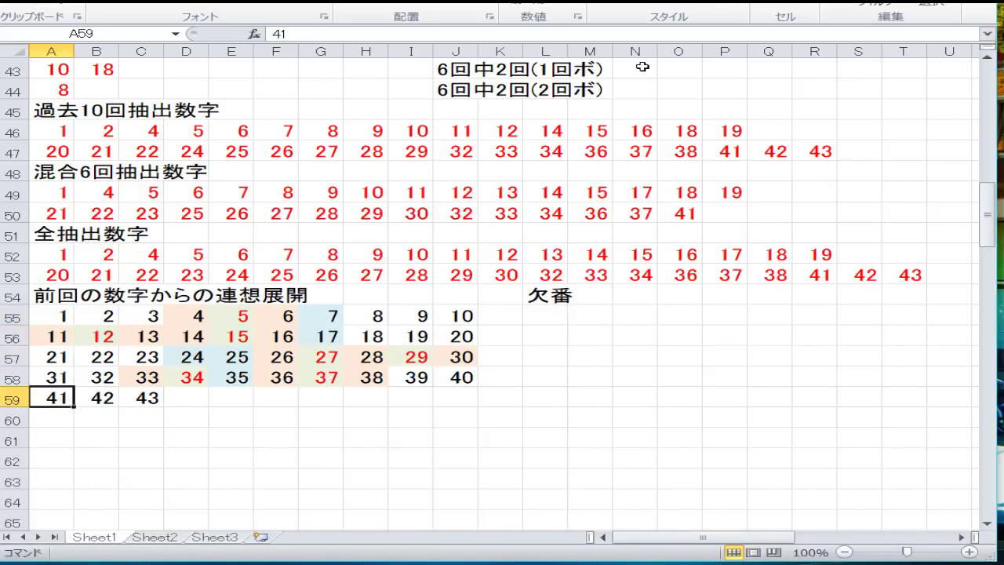
pyautogui.press('Up')
pyautogui.press('Up')
pyautogui.press('Up')
pyautogui.press('Up')
pyautogui.press('Right')
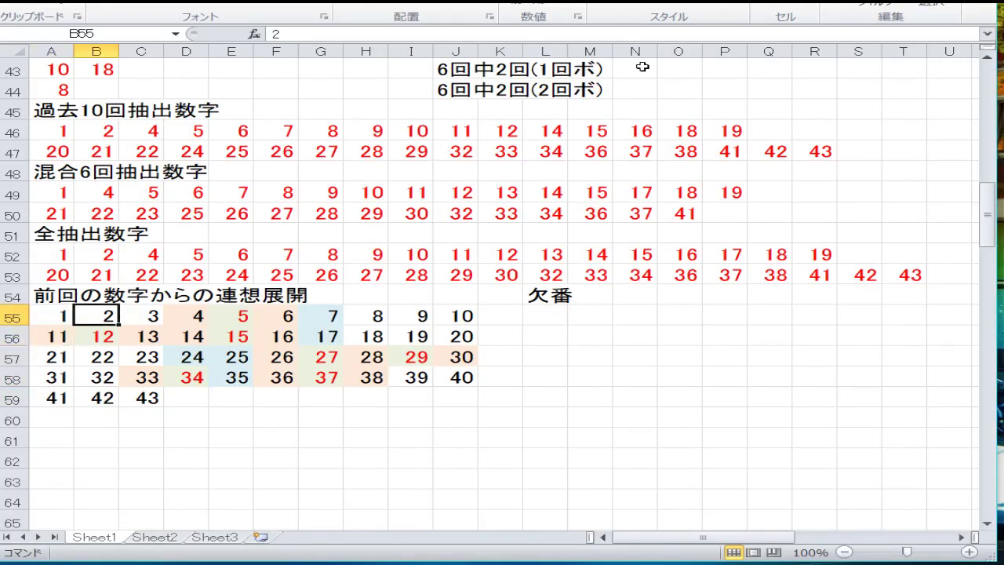
# Examine the highlighted numbers along the second row of the 連想展開 grid, from 12 to 17.
pyautogui.press('Down')
pyautogui.press('Down')
pyautogui.press('Up')
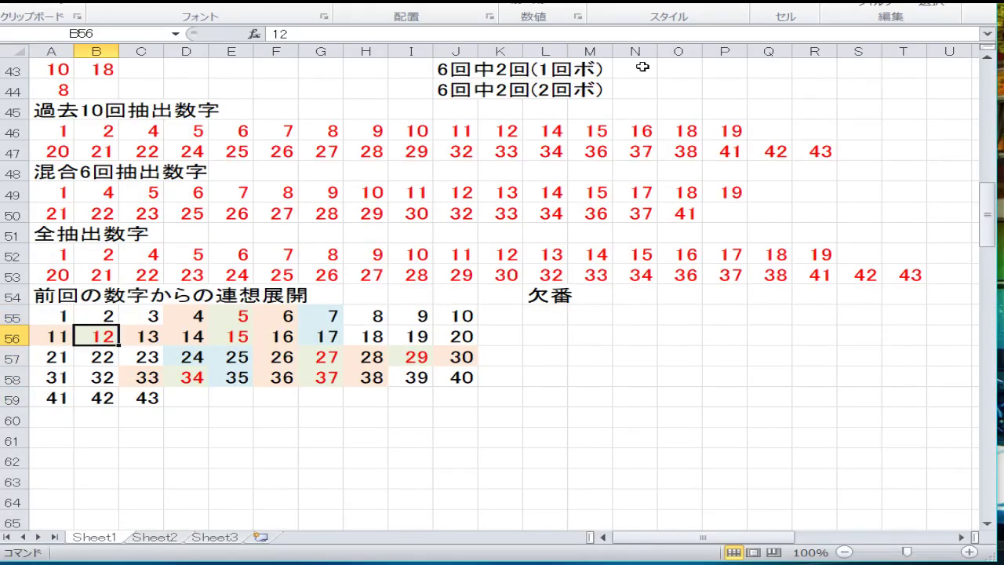
pyautogui.press('Right')
pyautogui.press('Right')
pyautogui.press('Right')
pyautogui.press('Right')
pyautogui.press('Right')
pyautogui.press('Right')
pyautogui.press('Right')
pyautogui.press('Right')
pyautogui.press('Left')
pyautogui.press('Left')
pyautogui.press('Left')
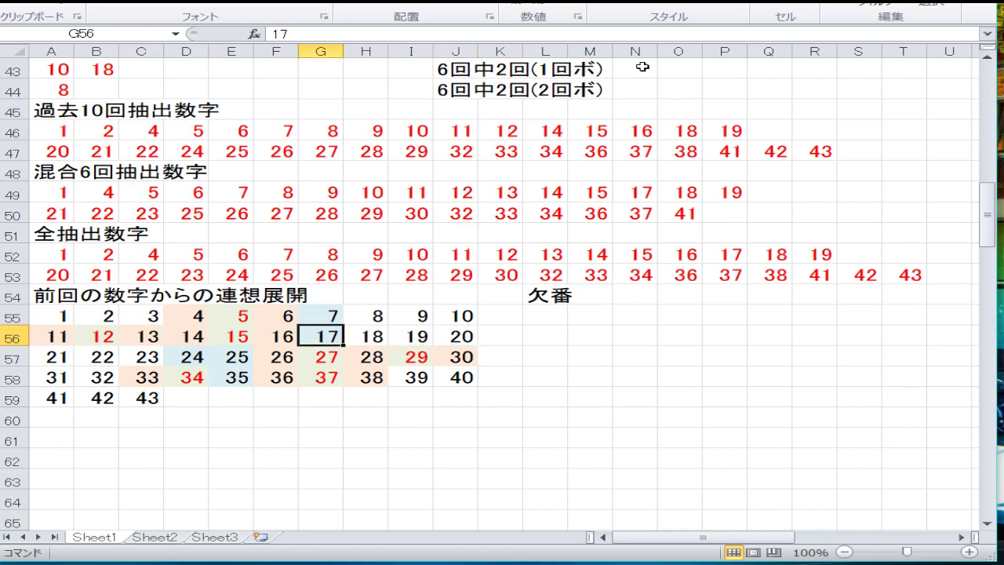
# Compare the coloured numbers in columns E to G of the 連想展開 grid, ending at 7 in G55.
pyautogui.press('Down')
pyautogui.press('Down')
pyautogui.press('Left')
pyautogui.press('Left')
pyautogui.press('Up')
pyautogui.press('Up')
pyautogui.press('Up')
pyautogui.press('Up')
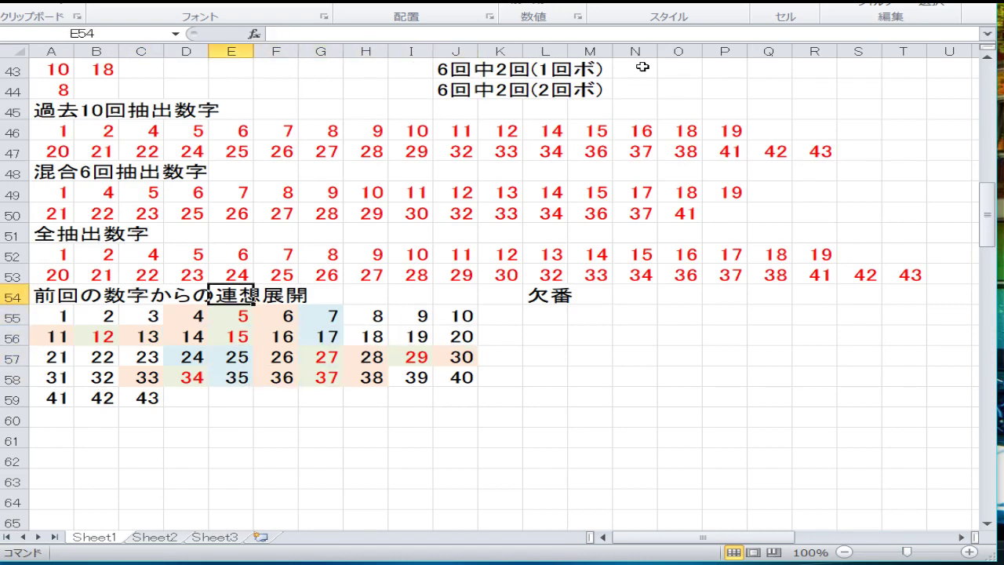
pyautogui.press('Down')
pyautogui.press('Down')
pyautogui.press('Right')
pyautogui.press('Right')
pyautogui.press('Right')
pyautogui.press('Up')
pyautogui.press('Left')
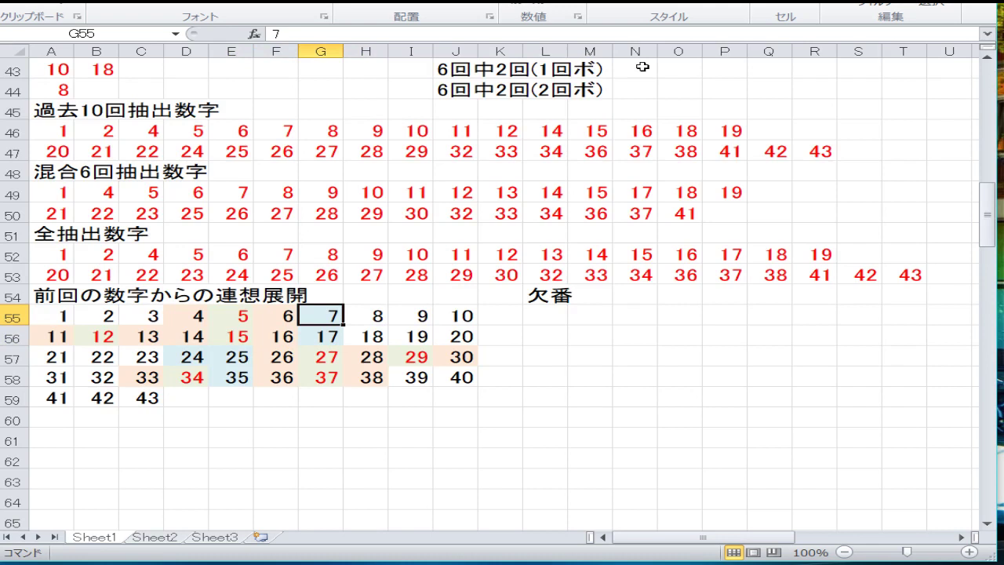
# Check the coloured cells around 24, 25 and 27 in the third row of the 連想展開 grid.
pyautogui.press('Down')
pyautogui.press('Down')
pyautogui.press('Down')
pyautogui.press('Down')
pyautogui.press('Down')
pyautogui.press('Down')
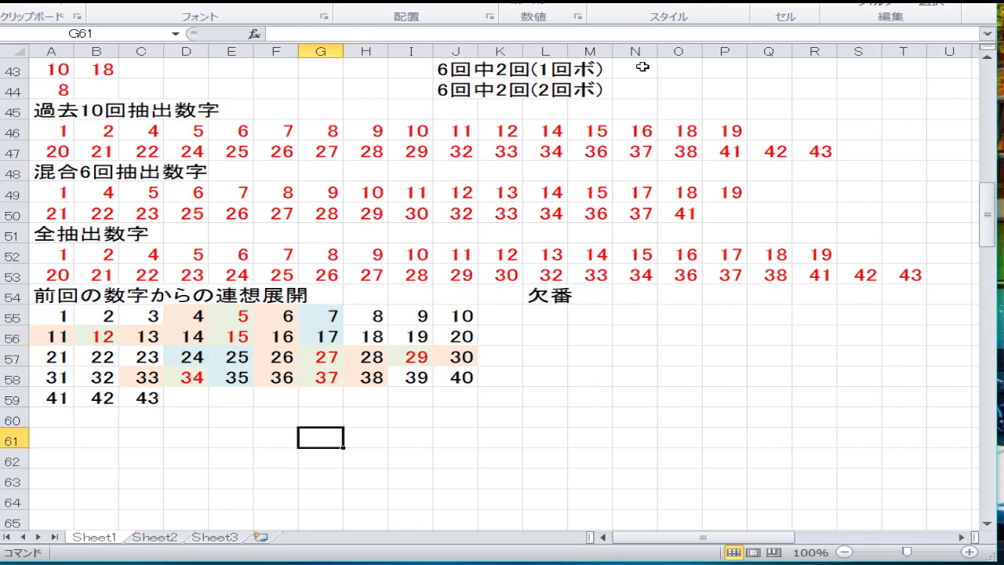
pyautogui.press('Up')
pyautogui.press('Up')
pyautogui.press('Up')
pyautogui.press('Up')
pyautogui.press('Left')
pyautogui.press('Left')
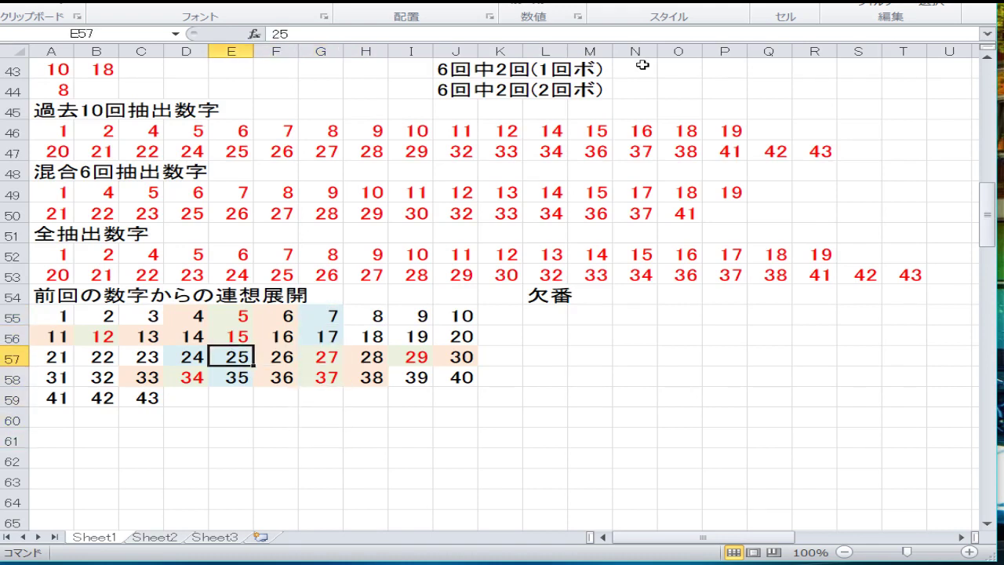
pyautogui.press('Right')
pyautogui.press('Right')
pyautogui.press('Up')
pyautogui.press('Up')
pyautogui.press('Up')
pyautogui.press('Down')
pyautogui.press('Down')
pyautogui.press('Down')
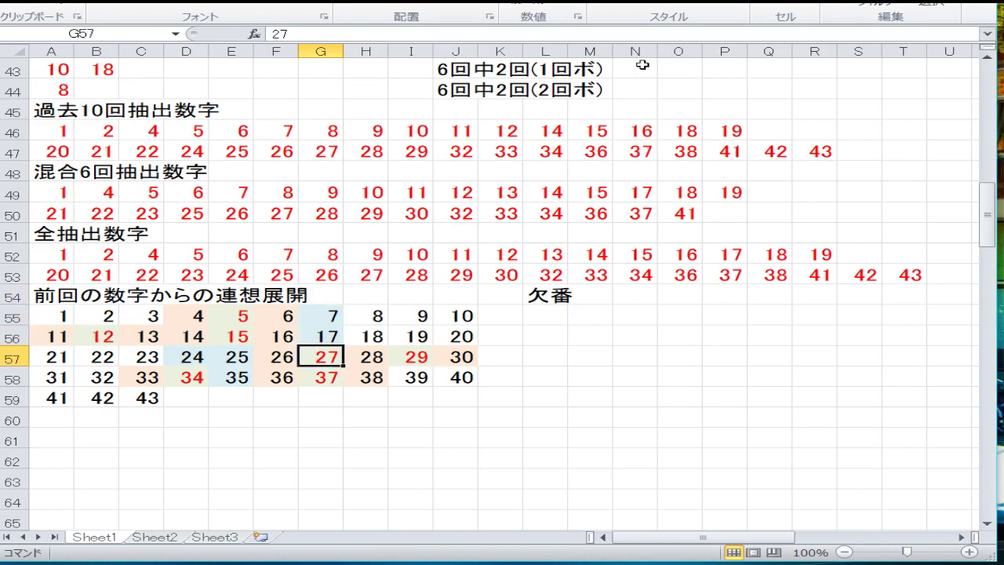
pyautogui.press('Left')
pyautogui.press('Left')
pyautogui.press('Left')
pyautogui.press('Right')
# Go to the 参考回抽出数字 section further down the sheet and select A117, the first number under 全抽出数字.
pyautogui.press('Down')
pyautogui.press('Down')
pyautogui.press('Down')
pyautogui.press('Down')
pyautogui.press('Down')
pyautogui.press('Down')
pyautogui.press('Down')
pyautogui.press('Down')
pyautogui.press('Down')
pyautogui.press('Down')
pyautogui.press('Down')
pyautogui.press('Down')
pyautogui.press('Down')
pyautogui.press('Down')
pyautogui.press('Down')
pyautogui.press('Down')
pyautogui.press('Down')
pyautogui.press('Down')
pyautogui.press('Down')
pyautogui.press('Down')
pyautogui.press('Down')
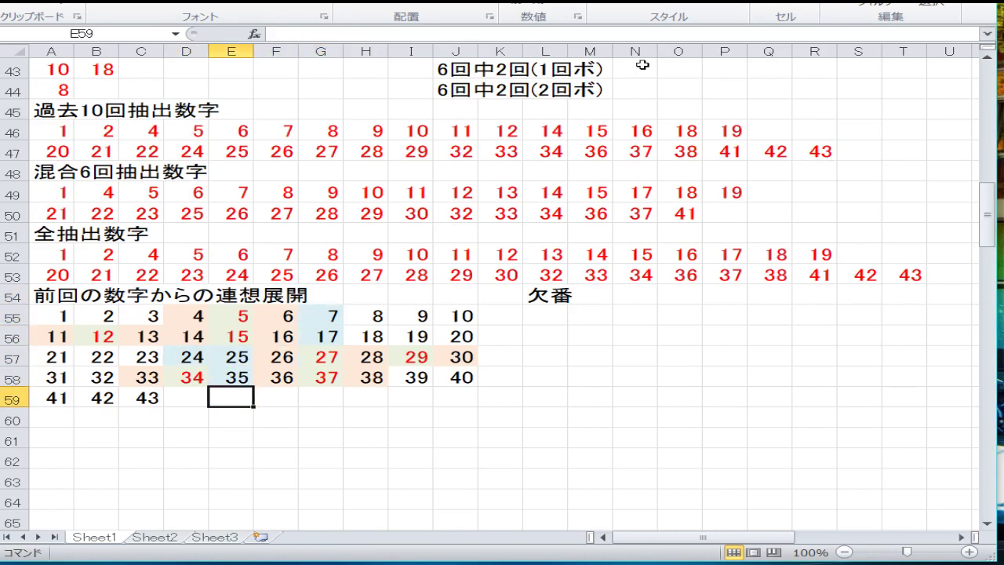
pyautogui.press('Down')
pyautogui.press('Down')
pyautogui.press('Down')
pyautogui.press('Down')
pyautogui.press('Down')
pyautogui.press('Down')
pyautogui.press('Down')
pyautogui.press('Down')
pyautogui.press('Down')
pyautogui.press('Down')
pyautogui.press('Down')
pyautogui.press('Down')
pyautogui.press('Down')
pyautogui.press('Down')
pyautogui.press('Down')
pyautogui.press('Down')
pyautogui.press('Down')
pyautogui.press('Down')
pyautogui.press('Down')
pyautogui.press('Down')
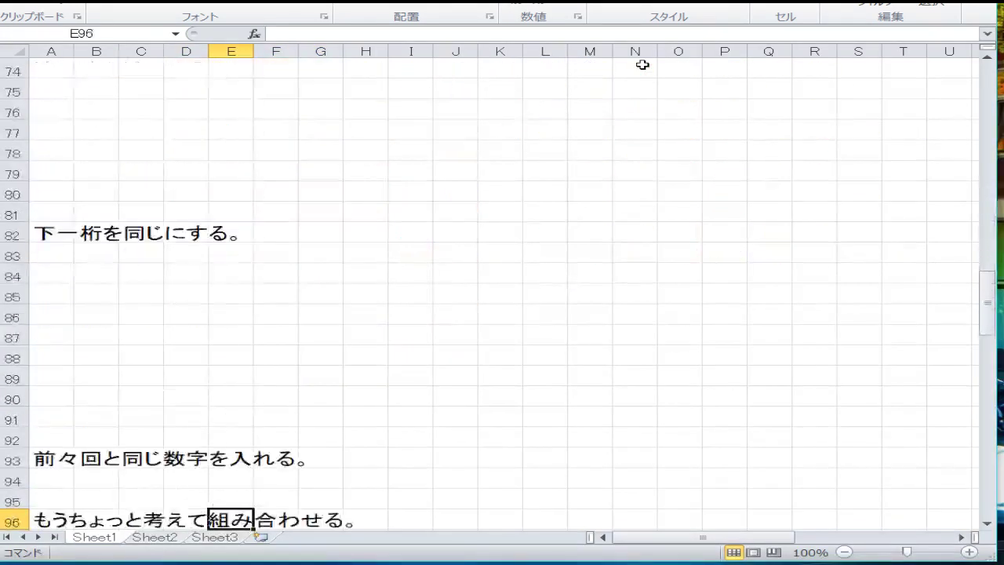
pyautogui.press('Up')
pyautogui.press('Up')
pyautogui.press('Up')
pyautogui.press('Up')
pyautogui.press('Up')
pyautogui.press('Up')
pyautogui.press('Up')
pyautogui.press('Up')
pyautogui.press('Up')
pyautogui.press('Up')
pyautogui.press('Up')
pyautogui.press('Up')
pyautogui.press('Up')
pyautogui.press('Up')
pyautogui.press('Up')
pyautogui.press('Up')
pyautogui.press('Up')
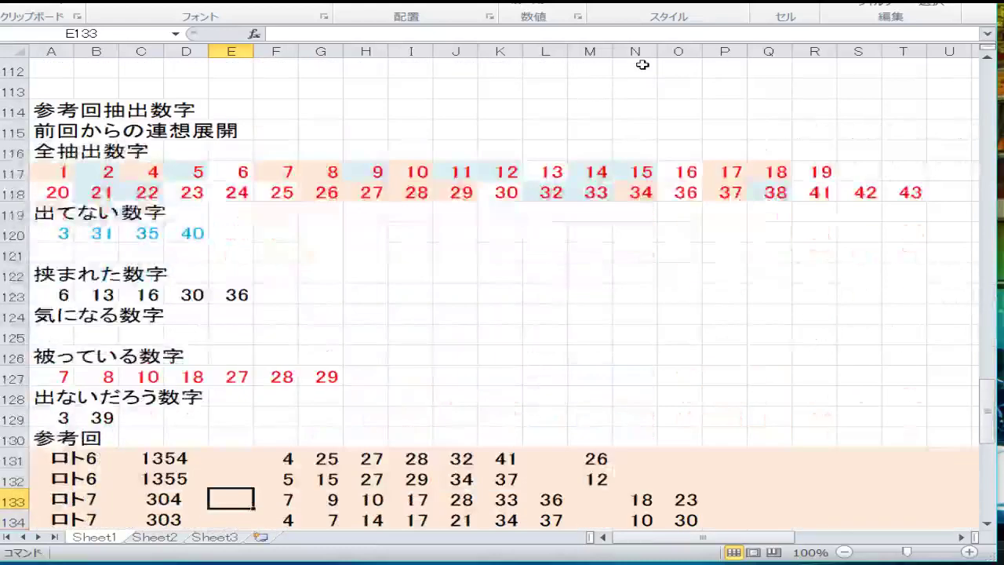
pyautogui.press('Left')
pyautogui.press('Left')
pyautogui.press('Left')
pyautogui.press('Left')
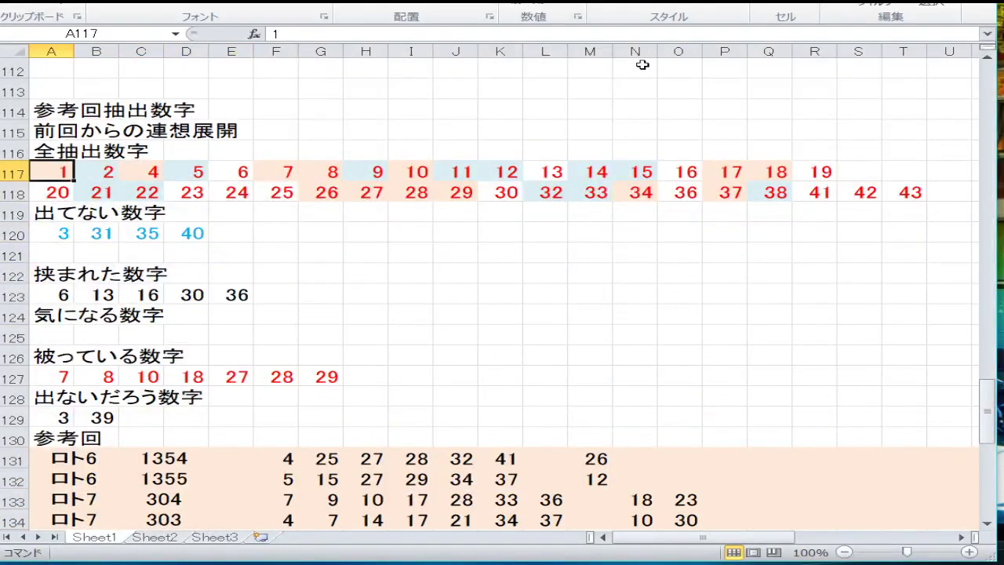
# Examine the coloured numbers in rows 117 and 118 under 全抽出数字.
pyautogui.press('Right')
pyautogui.press('Right')
pyautogui.press('Right')
pyautogui.press('Right')
pyautogui.press('Right')
pyautogui.press('Right')
pyautogui.press('Right')
pyautogui.press('Right')
pyautogui.press('Right')
pyautogui.press('Right')
pyautogui.press('Right')
pyautogui.press('Right')
pyautogui.press('Right')
pyautogui.press('Right')
pyautogui.press('Down')
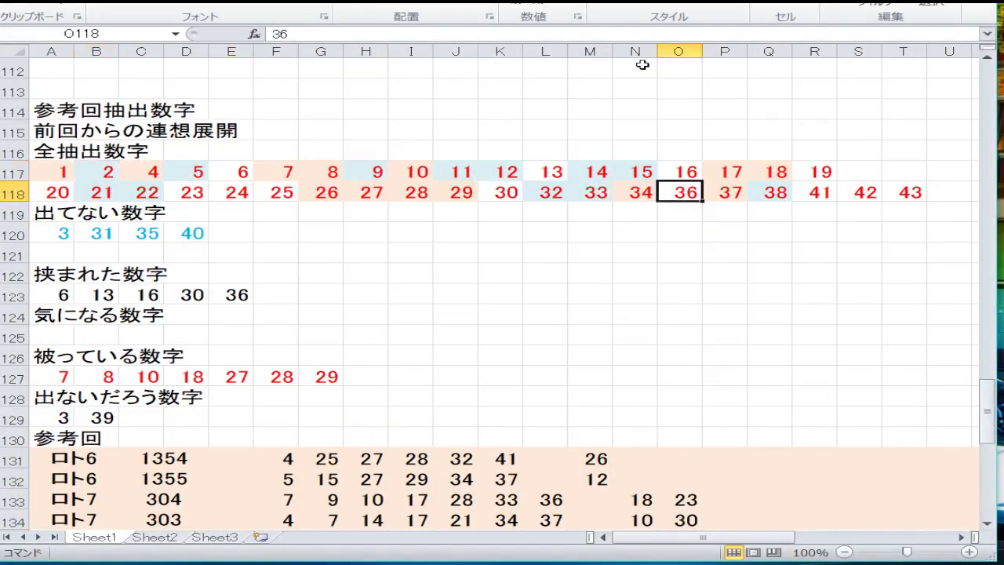
pyautogui.press('Left')
pyautogui.press('Left')
pyautogui.press('Left')
pyautogui.press('Left')
pyautogui.press('Left')
pyautogui.press('Left')
pyautogui.press('Left')
pyautogui.press('Left')
pyautogui.press('Left')
pyautogui.press('Left')
pyautogui.press('Left')
pyautogui.press('Left')
pyautogui.press('Left')
pyautogui.press('Left')
# Check the numbers listed under 出てない数字 in row 120.
pyautogui.press('Down')
pyautogui.press('Down')
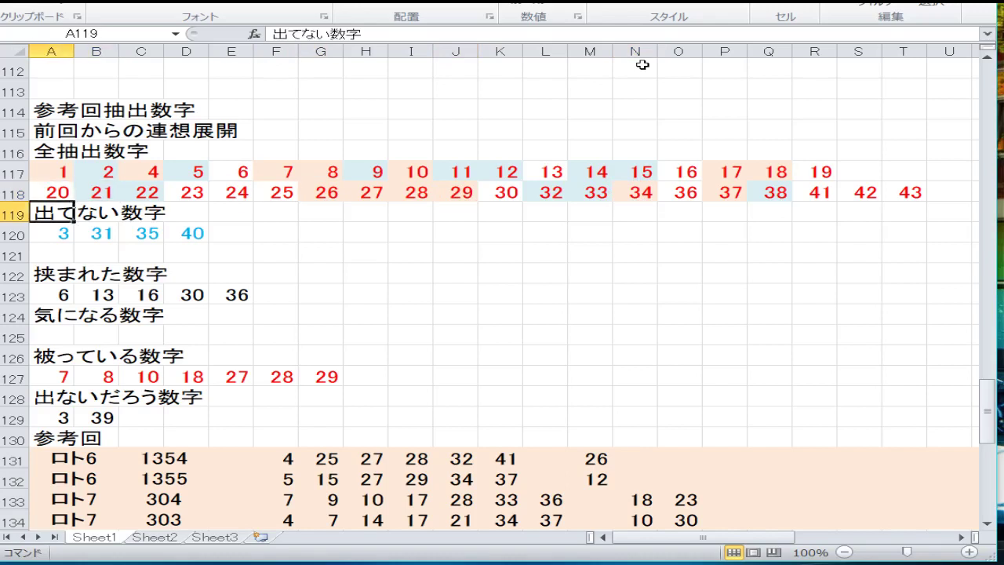
pyautogui.press('Right')
pyautogui.press('Right')
pyautogui.press('Right')
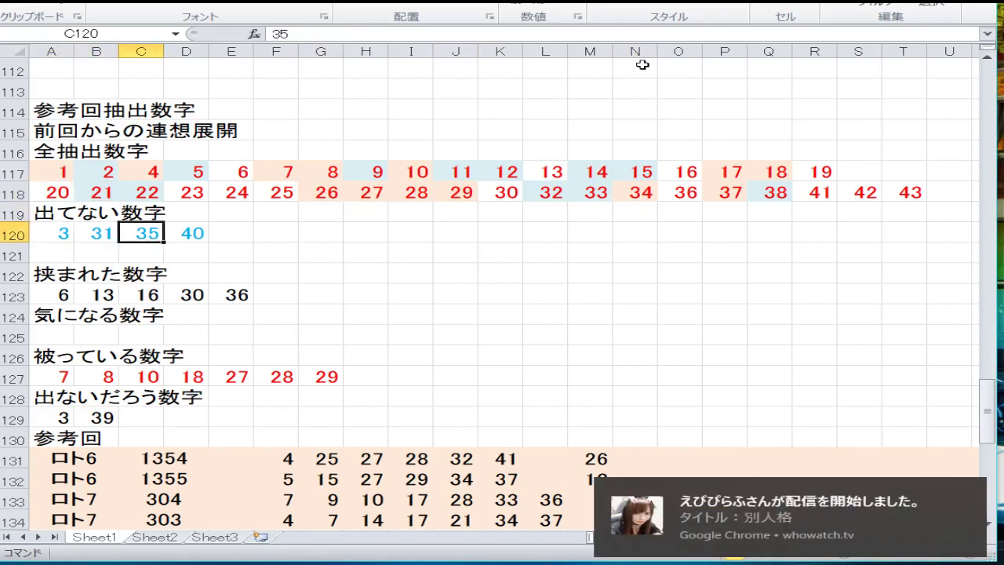
pyautogui.press('Left')
pyautogui.press('Left')
pyautogui.press('Left')
# Review the numbers under 挟まれた数字 in row 123, from 6 across to 30.
pyautogui.press('Down')
pyautogui.press('Down')
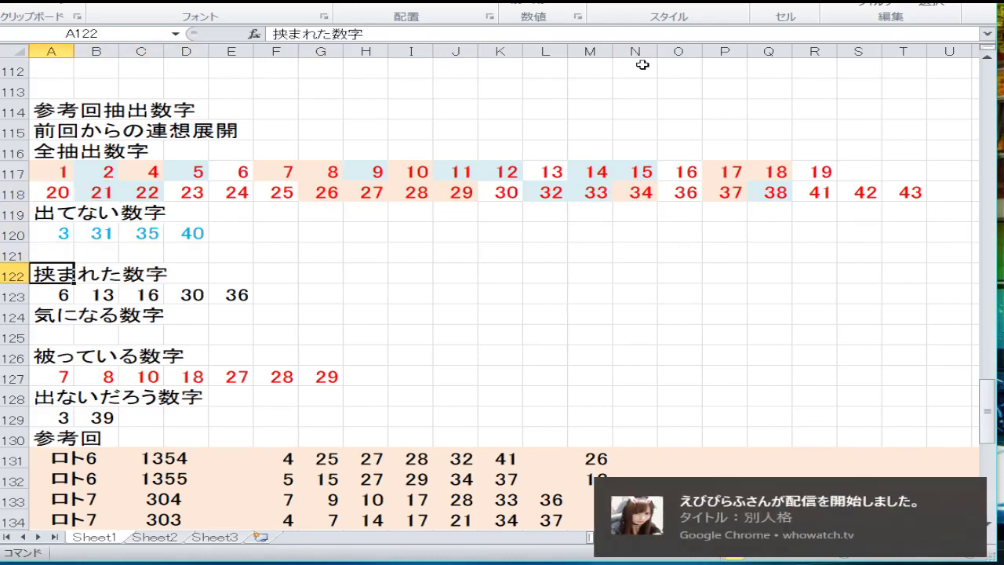
pyautogui.press('Down')
pyautogui.press('Right')
pyautogui.press('Right')
pyautogui.press('Right')
pyautogui.press('Right')
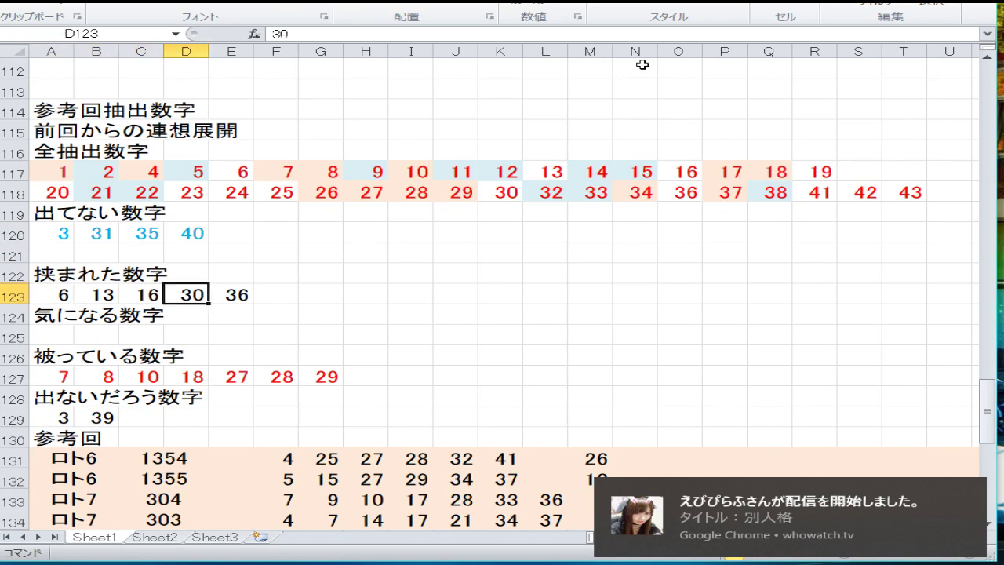
# Go through the overlapping numbers under 被っている数字 in row 127, ending at 29 in G127.
pyautogui.press('Down')
pyautogui.press('Down')
pyautogui.press('Down')
pyautogui.press('Left')
pyautogui.press('Left')
pyautogui.press('Left')
pyautogui.press('Left')
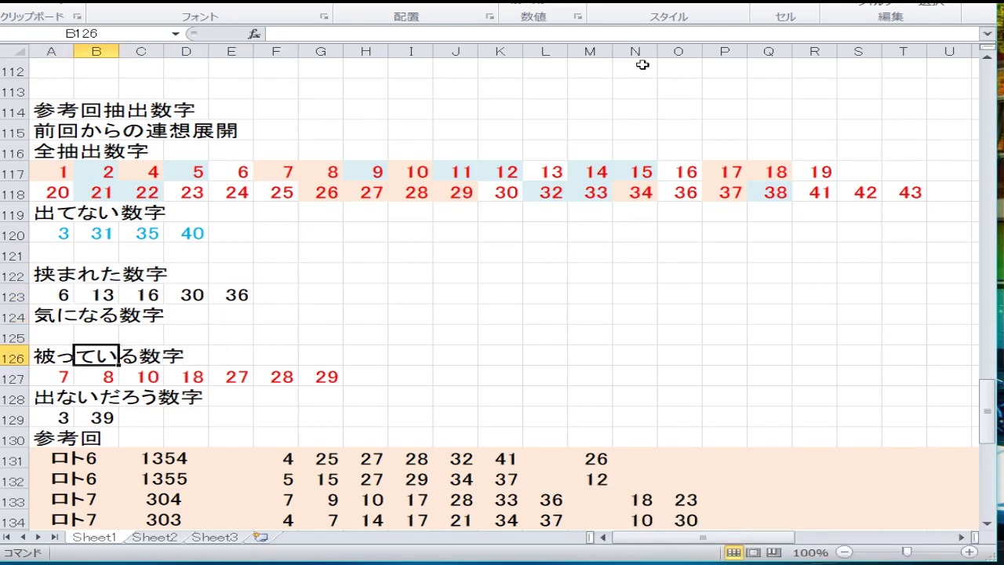
pyautogui.press('Down')
pyautogui.press('Right')
pyautogui.press('Right')
pyautogui.press('Right')
pyautogui.press('Right')
pyautogui.press('Right')
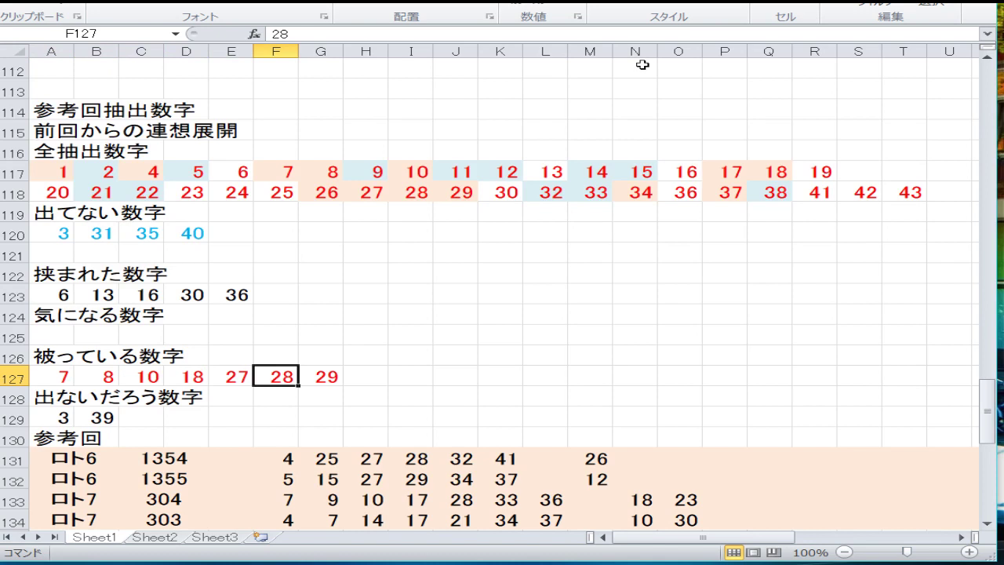
pyautogui.press('Right')
# Clear the numbers 3 and 39 under 出ないだろう数字 in row 129.
pyautogui.press('Down')
pyautogui.press('Down')
pyautogui.press('Down')
pyautogui.press('Down')
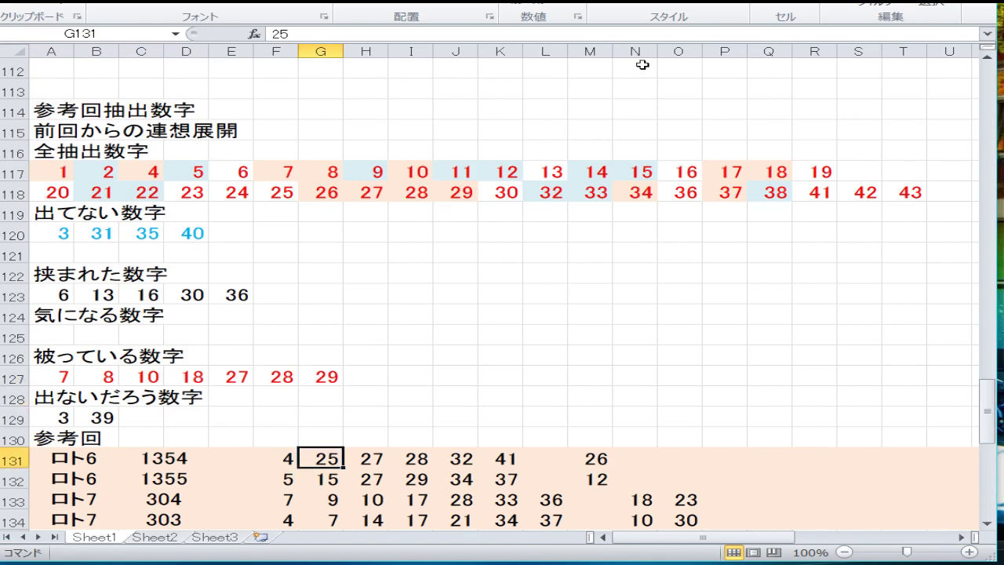
pyautogui.press('Left')
pyautogui.press('Left')
pyautogui.press('Left')
pyautogui.press('Left')
pyautogui.press('Up')
pyautogui.press('Up')
pyautogui.press('Right')
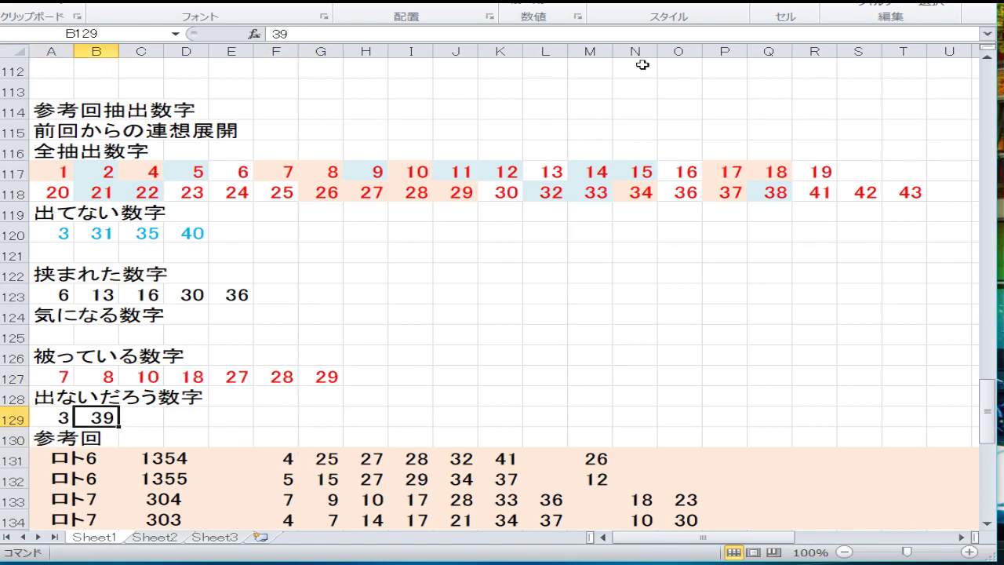
pyautogui.press('Delete')
pyautogui.press('Left')
pyautogui.press('Delete')
# Look over the sections below 参考回 and return to A131, its first ロト6 entry.
pyautogui.press('Down')
pyautogui.press('Down')
pyautogui.press('Down')
pyautogui.press('Down')
pyautogui.press('Down')
pyautogui.press('Down')
pyautogui.press('Down')
pyautogui.press('Down')
pyautogui.press('Down')
pyautogui.press('Down')
pyautogui.press('Down')
pyautogui.press('Down')
pyautogui.press('Down')
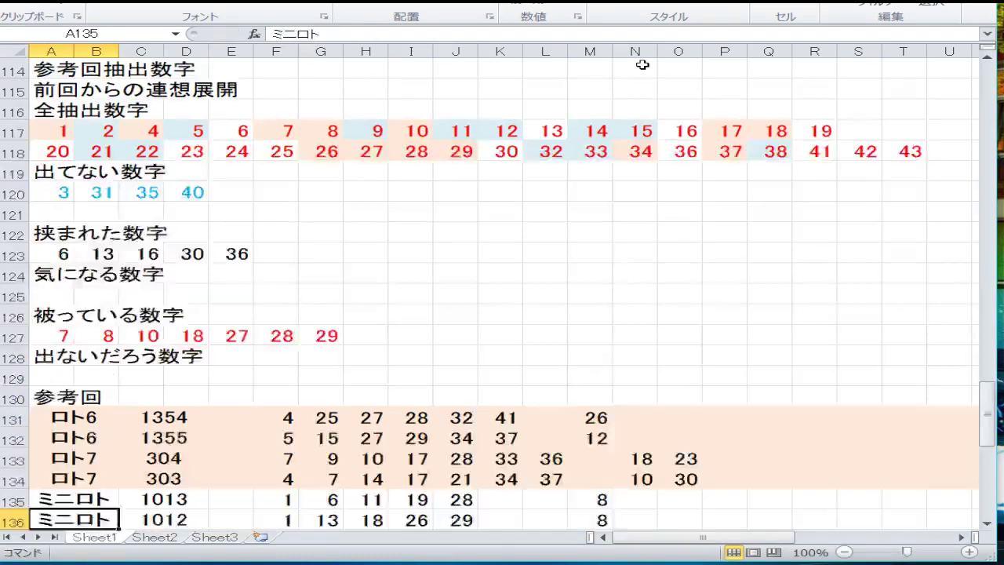
pyautogui.press('Up')
pyautogui.press('Up')
pyautogui.press('Up')
pyautogui.press('Up')
pyautogui.press('Up')
pyautogui.press('Up')
pyautogui.press('Up')
pyautogui.press('Up')
pyautogui.press('Up')
pyautogui.press('Up')
pyautogui.press('Up')
pyautogui.press('Up')
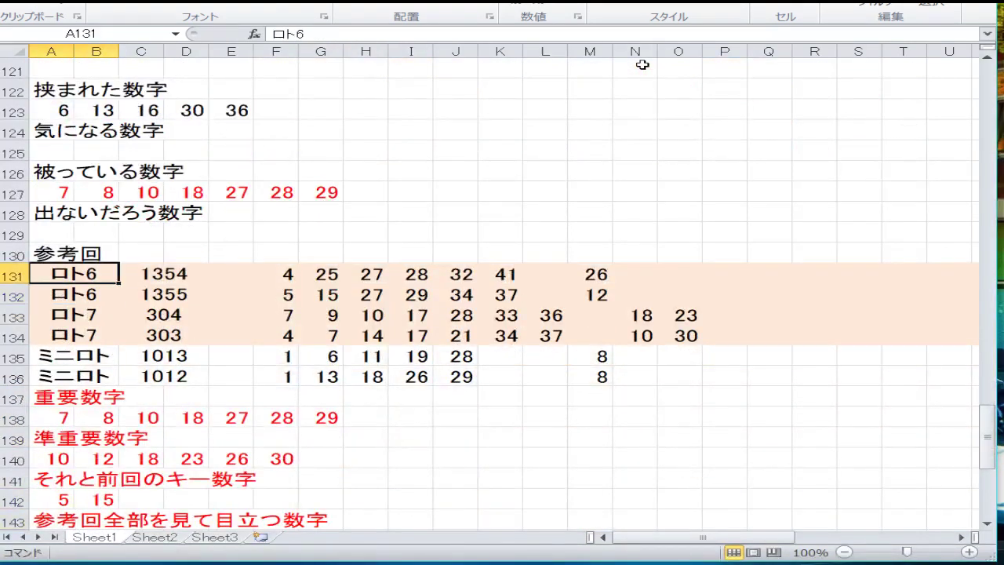
# Examine the ロト6, ロト7 and ミニロト draw results in rows 131 to 136 under 参考回.
pyautogui.press('Right')
pyautogui.press('Right')
pyautogui.press('Right')
pyautogui.press('Right')
pyautogui.press('Right')
pyautogui.press('Right')
pyautogui.press('Right')
pyautogui.press('Right')
pyautogui.press('Right')
pyautogui.press('Right')
pyautogui.press('Down')
pyautogui.press('Down')
pyautogui.press('Down')
pyautogui.press('Down')
pyautogui.press('Down')
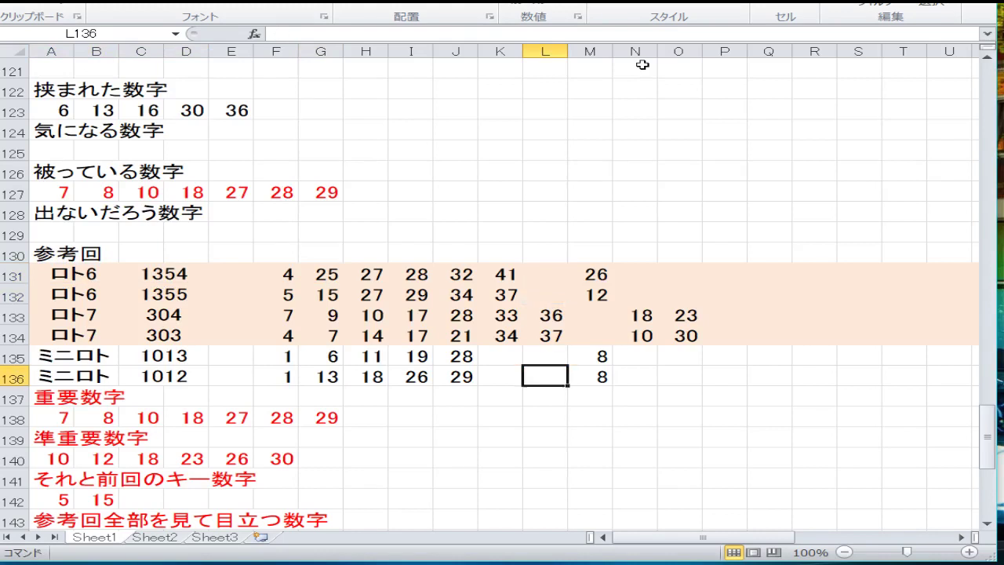
# Go to the 重要数字 heading in A137, just below the reference draws.
pyautogui.press('Left')
pyautogui.press('Left')
pyautogui.press('Left')
pyautogui.press('Left')
pyautogui.press('Left')
pyautogui.press('Left')
pyautogui.press('Left')
pyautogui.press('Left')
pyautogui.press('Left')
pyautogui.press('Left')
pyautogui.press('Left')
pyautogui.press('Down')
pyautogui.press('Right')
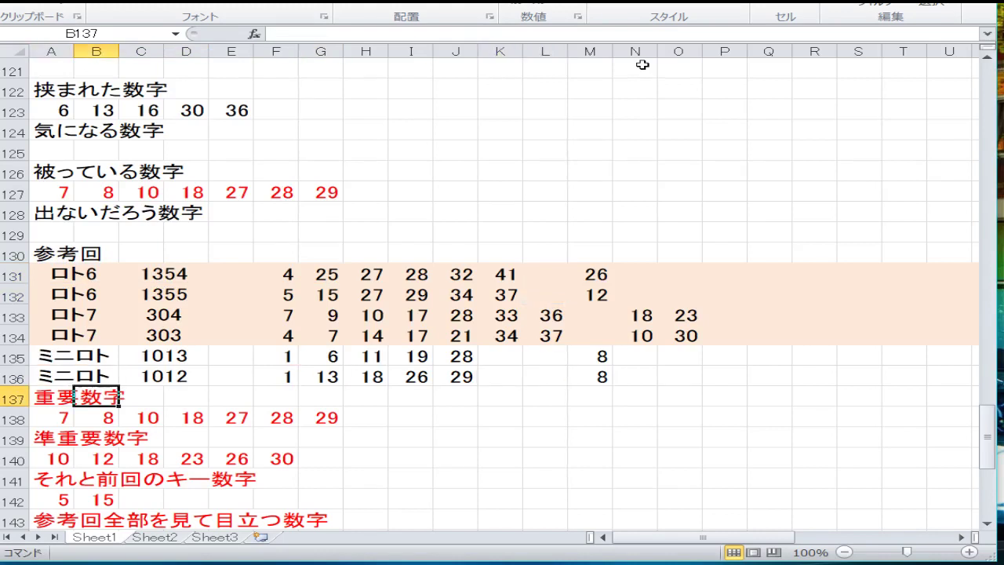
pyautogui.press('Down')
pyautogui.press('Down')
pyautogui.press('Up')
pyautogui.press('Left')
pyautogui.press('Up')
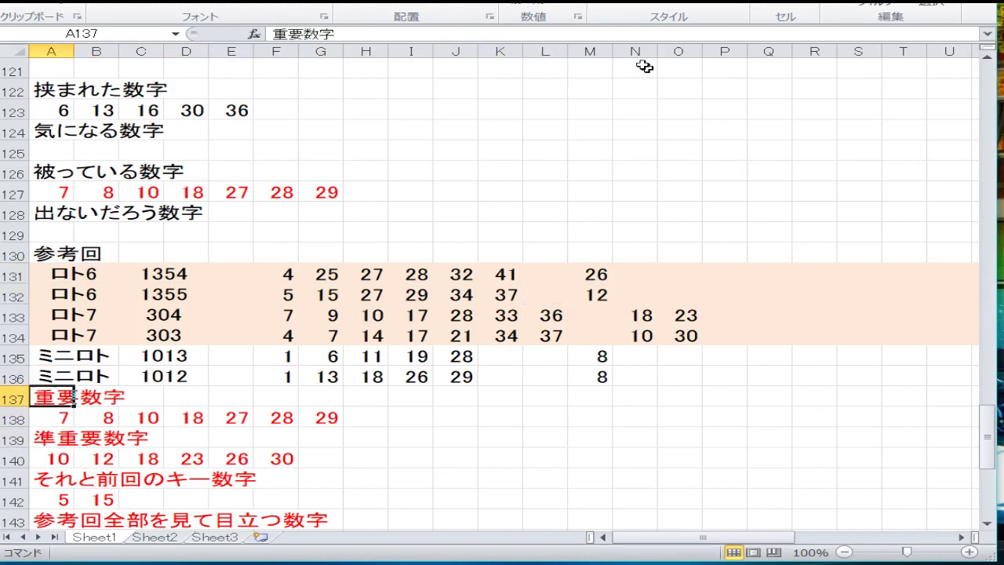
# Look back over the reference draws and examine the 重要数字 in row 138, ending at 29 in G138.
pyautogui.press('Up')
pyautogui.press('Up')
pyautogui.press('Up')
pyautogui.press('Up')
pyautogui.press('Up')
pyautogui.press('Up')
pyautogui.press('Up')
pyautogui.press('Up')
pyautogui.press('Up')
pyautogui.press('Down')
pyautogui.press('Down')
pyautogui.press('Down')
pyautogui.press('Down')
pyautogui.press('Down')
pyautogui.press('Down')
pyautogui.press('Down')
pyautogui.press('Down')
pyautogui.press('Down')
pyautogui.press('Down')
pyautogui.press('Right')
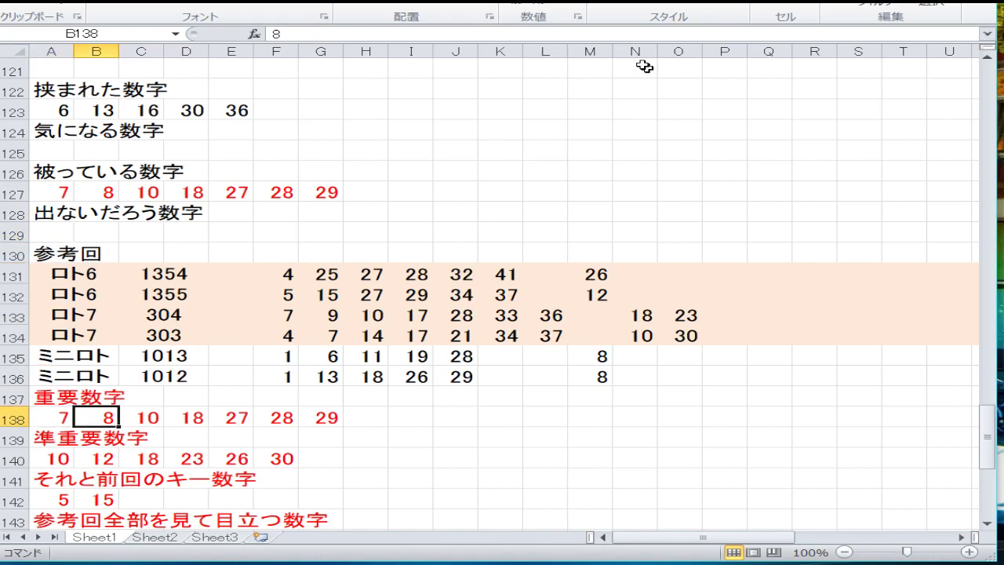
pyautogui.press('Right')
pyautogui.press('Right')
pyautogui.press('Right')
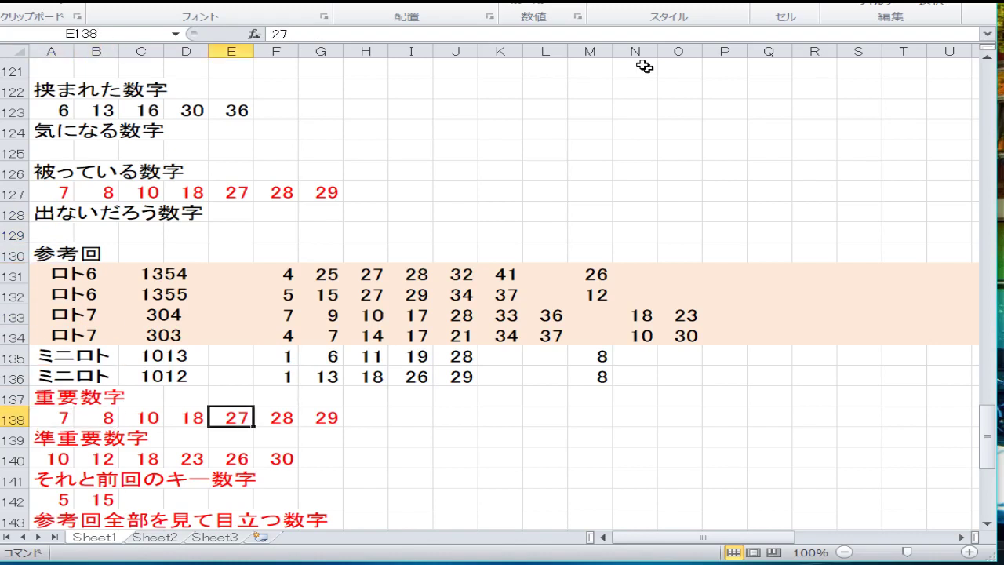
pyautogui.press('Right')
pyautogui.press('Right')
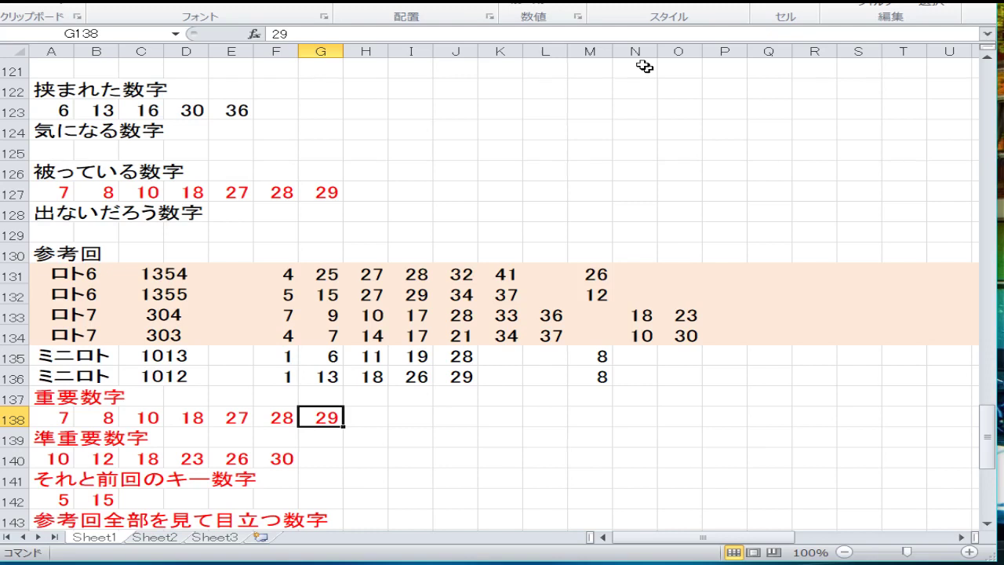
# Examine the 重要数字 in row 138, comparing the values from A138 to G138.
pyautogui.press('Left')
pyautogui.press('Left')
pyautogui.press('Left')
pyautogui.press('Left')
pyautogui.press('Left')
pyautogui.press('Left')
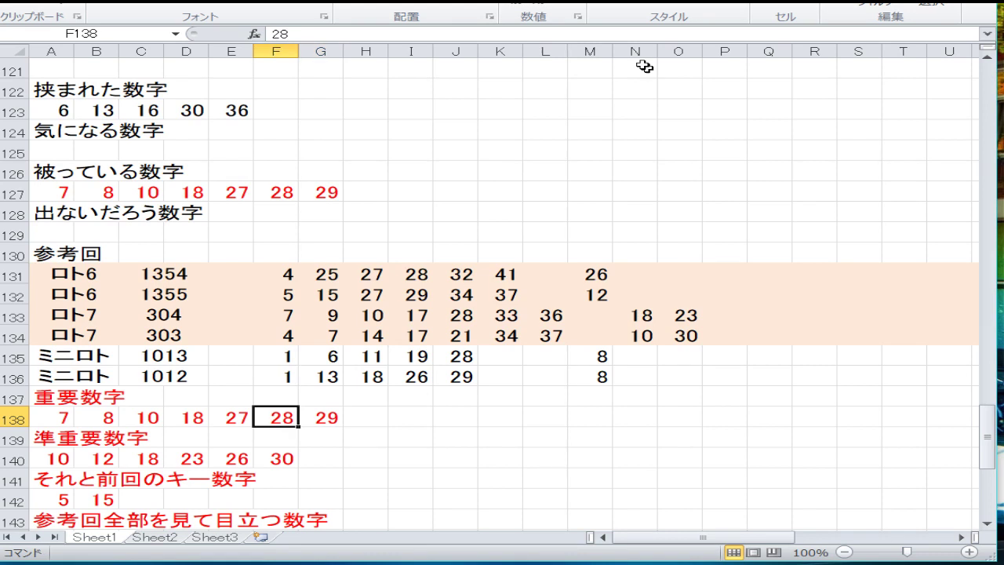
pyautogui.press('Right')
pyautogui.press('Right')
pyautogui.press('Right')
pyautogui.press('Right')
pyautogui.press('Right')
pyautogui.press('Right')
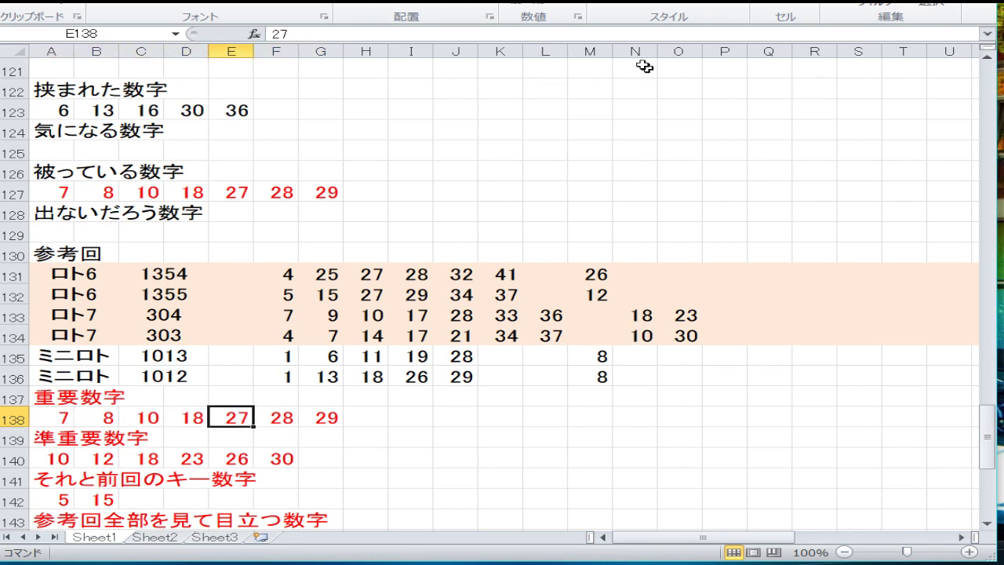
pyautogui.press('Left')
pyautogui.press('Left')
pyautogui.press('Left')
pyautogui.press('Left')
pyautogui.press('Left')
pyautogui.press('Left')
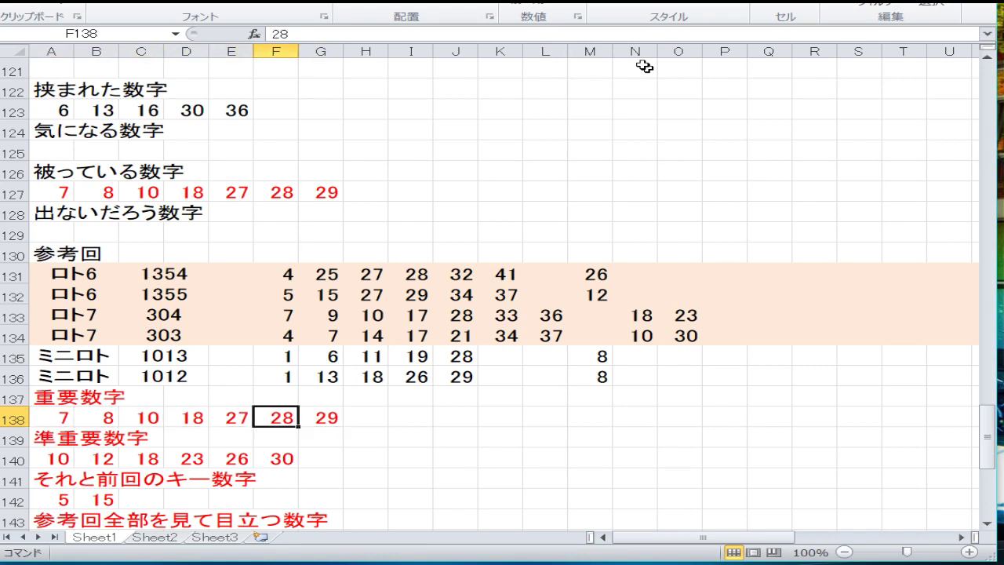
# Go down to the 準重要数字 heading in A139 and examine its numbers in row 140.
pyautogui.press('Down')
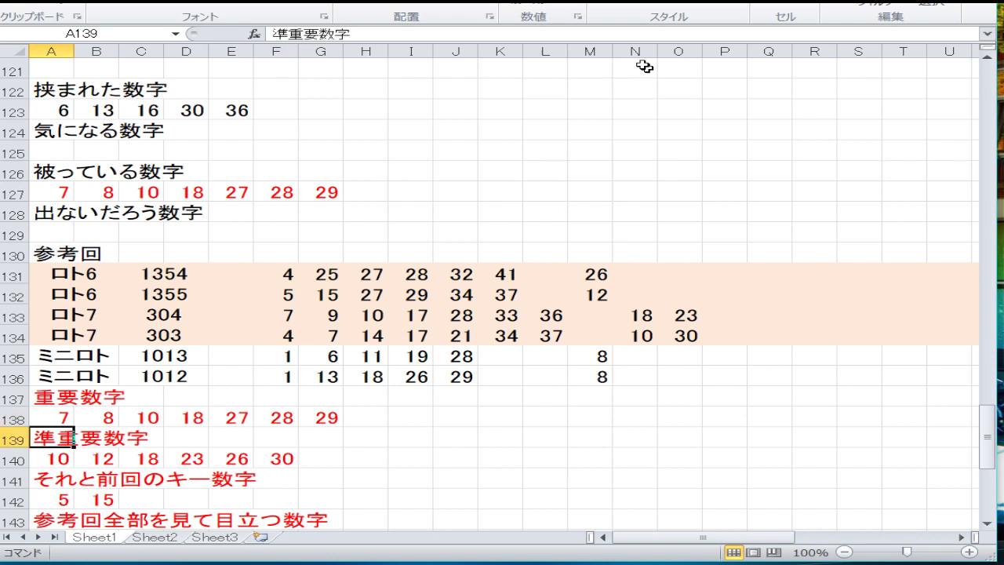
pyautogui.press('Down')
pyautogui.press('Right')
pyautogui.press('Right')
pyautogui.press('Right')
pyautogui.press('Right')
pyautogui.press('Right')
pyautogui.press('Right')
pyautogui.press('Right')
pyautogui.press('Right')
pyautogui.press('Right')
pyautogui.press('Right')
pyautogui.press('Right')
pyautogui.press('Right')
pyautogui.press('Right')
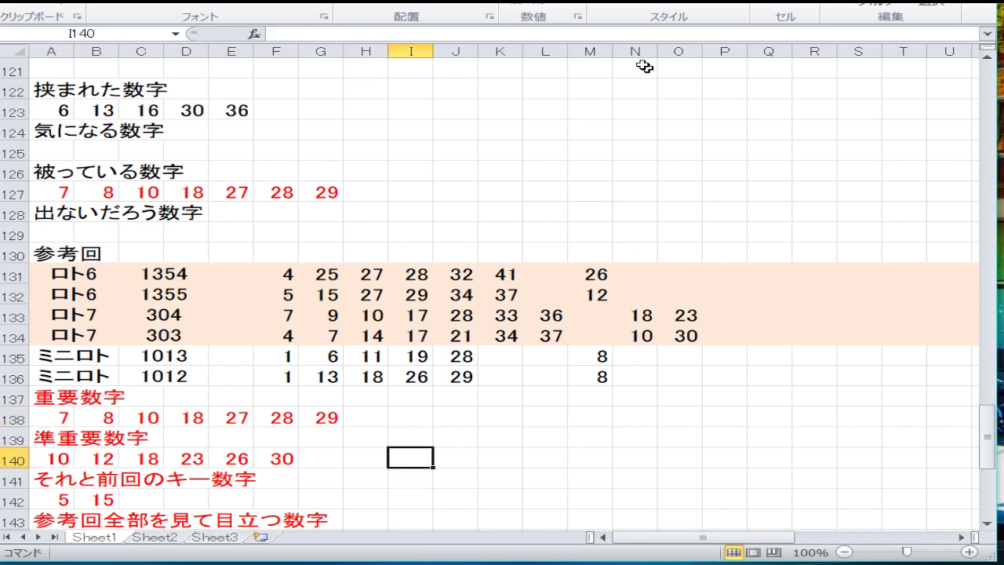
# Check the ロト6 and ロト7 reference draws in rows 131 to 134, including their bonus numbers, against the 準重要数字.
pyautogui.press('Up')
pyautogui.press('Up')
pyautogui.press('Up')
pyautogui.press('Up')
pyautogui.press('Up')
pyautogui.press('Up')
pyautogui.press('Up')
pyautogui.press('Up')
pyautogui.press('Up')
pyautogui.press('Up')
pyautogui.press('Up')
pyautogui.press('Down')
pyautogui.press('Down')
pyautogui.press('Down')
pyautogui.press('Down')
pyautogui.press('Down')
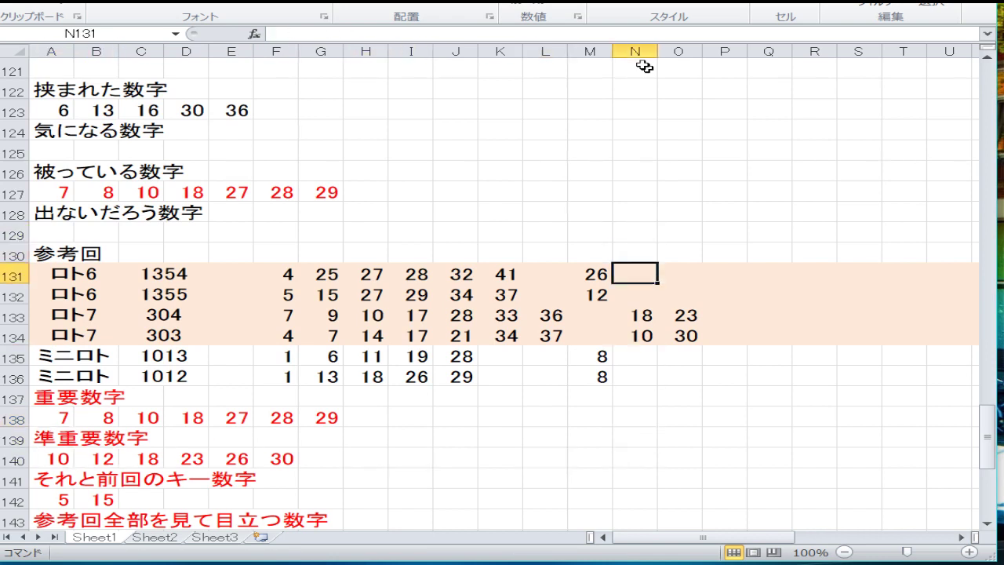
pyautogui.press('Right')
pyautogui.press('Left')
pyautogui.press('Left')
pyautogui.press('Left')
pyautogui.press('Left')
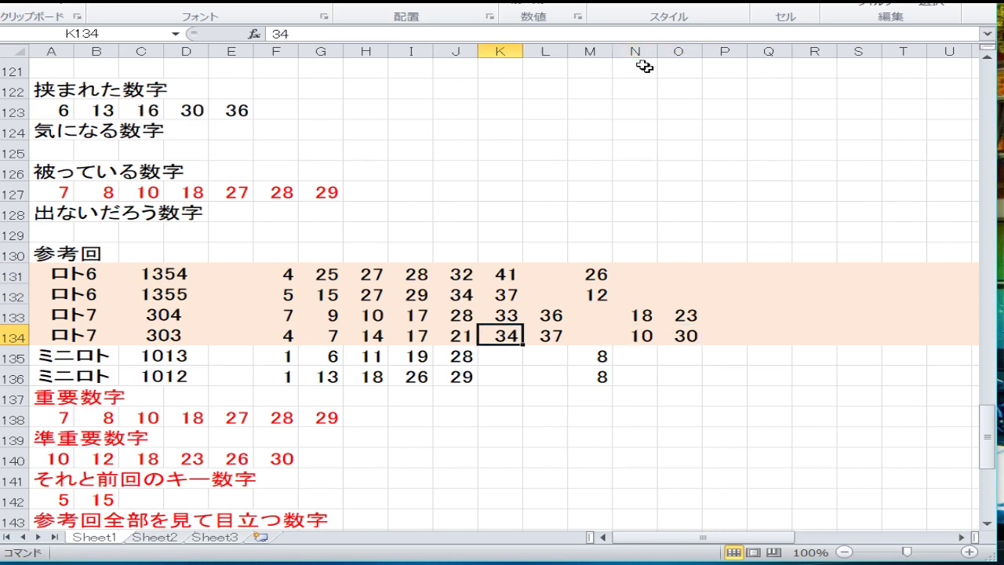
# Insert a cell at A140, shifting the 準重要数字 to the right, and enter 8 in it.
pyautogui.press('Home')
pyautogui.press('Down')
pyautogui.press('Down')
pyautogui.press('Down')
pyautogui.press('Down')
pyautogui.press('Down')
pyautogui.press('Down')
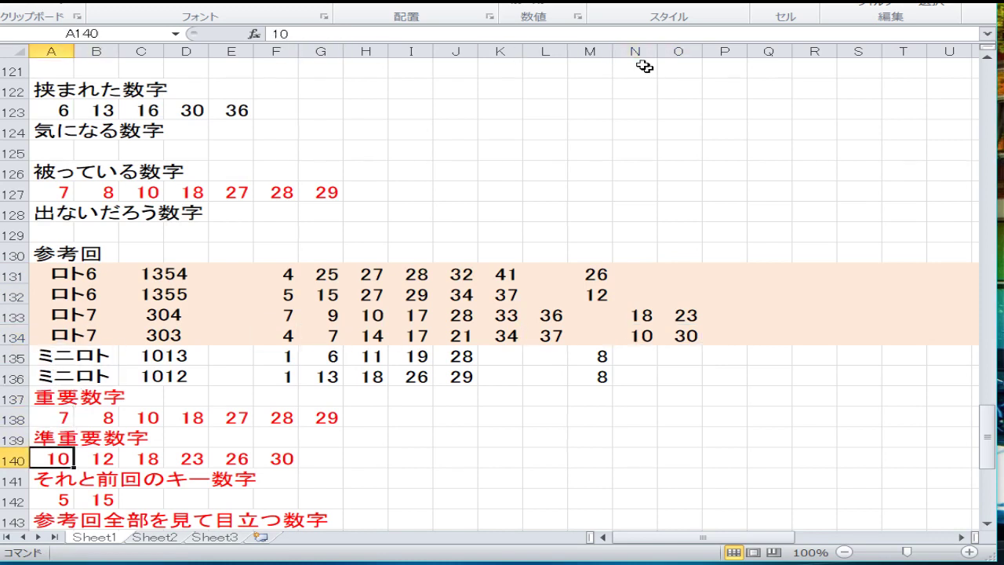
pyautogui.rightClick(47, 450)
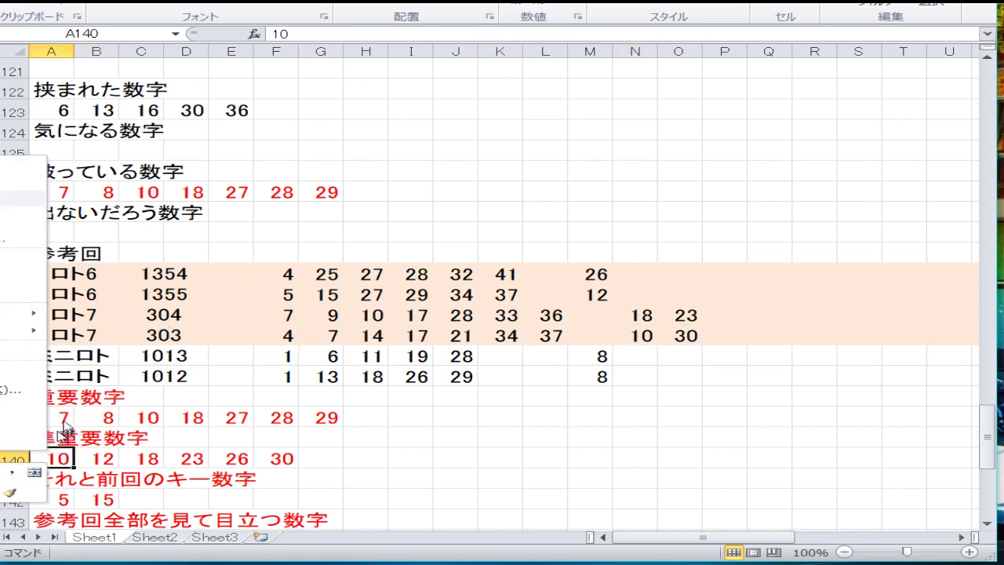
pyautogui.click(16, 256)
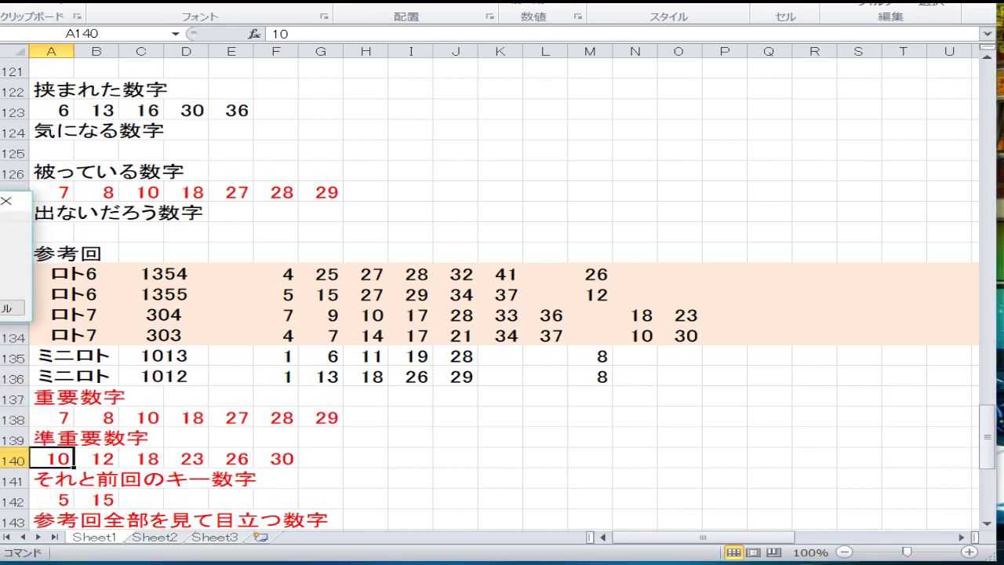
pyautogui.press('Return')
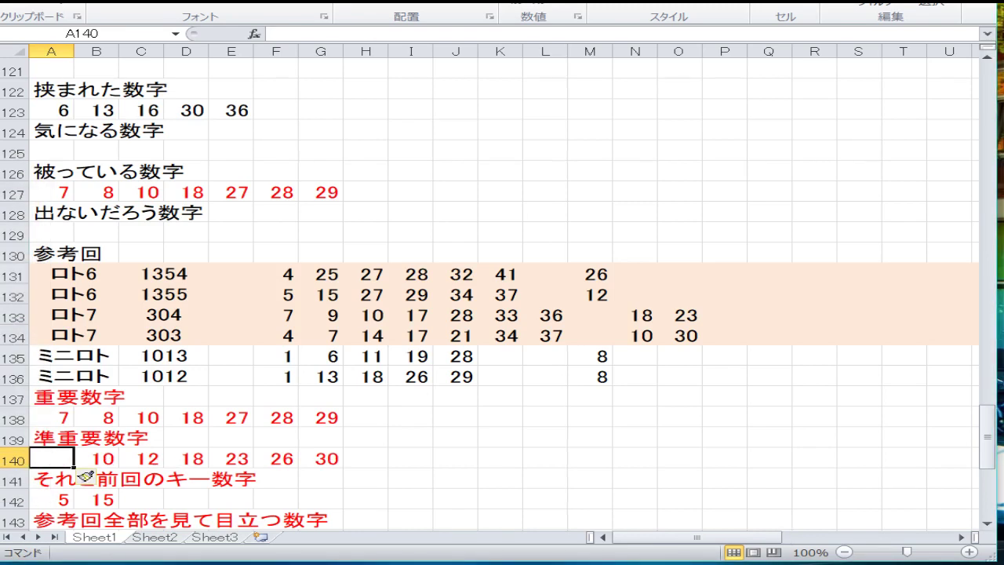
pyautogui.press('Down')
pyautogui.press('Up')
pyautogui.write('8')
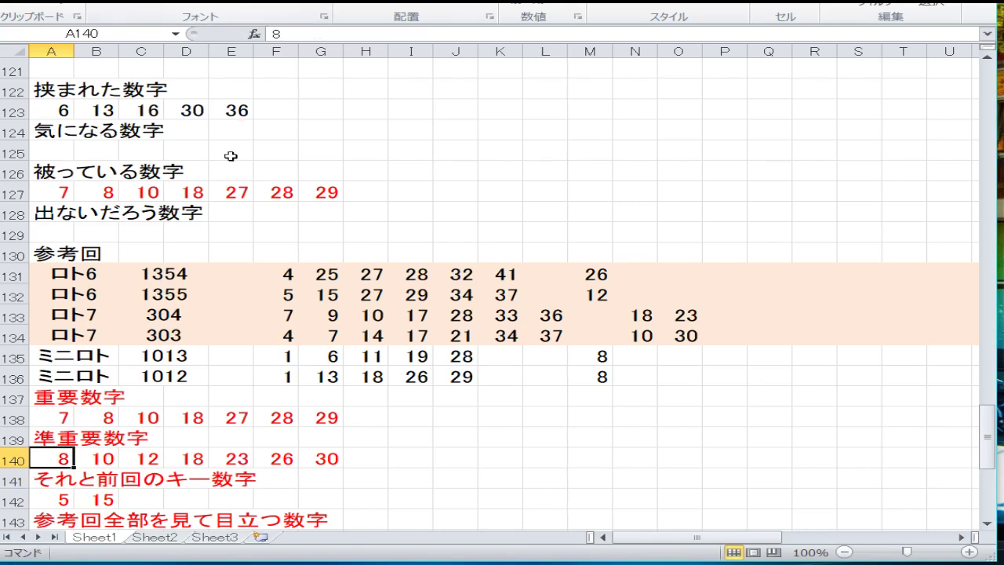
# Look over the sections below 準重要数字 and go to the 前回の数字からの連想展開 heading in A147.
pyautogui.press('Down')
pyautogui.press('Down')
pyautogui.press('Down')
pyautogui.press('Down')
pyautogui.press('Down')
pyautogui.press('Down')
pyautogui.press('Down')
pyautogui.press('Down')
pyautogui.press('Down')
pyautogui.press('Up')
pyautogui.press('Up')
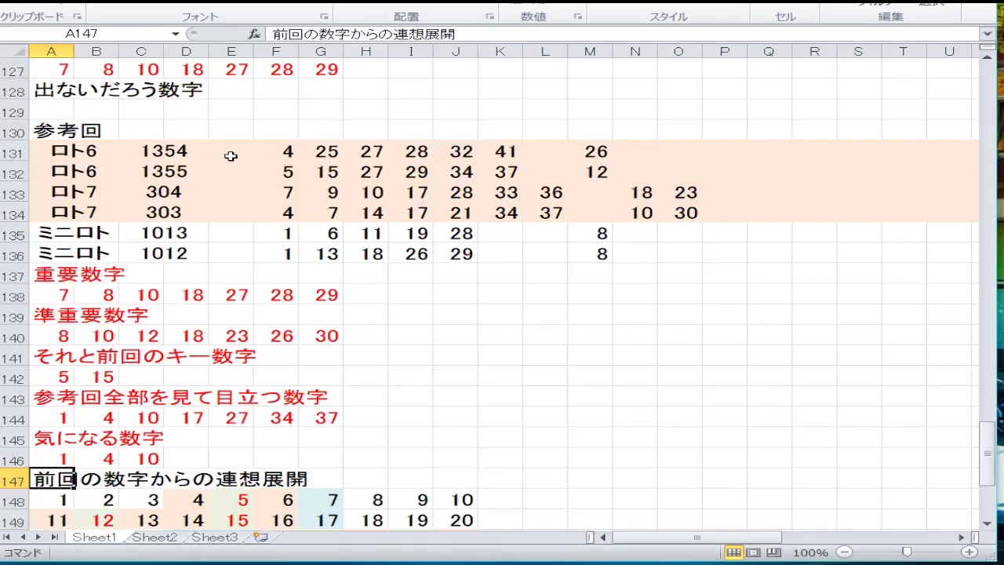
# Examine the key, conspicuous and 気になる数字 sections in rows 141 to 146, ending at A146.
pyautogui.press('Up')
pyautogui.press('Up')
pyautogui.press('Up')
pyautogui.press('Up')
pyautogui.press('Up')
pyautogui.press('Down')
pyautogui.press('Down')
pyautogui.press('Down')
pyautogui.press('Down')
pyautogui.press('Down')
pyautogui.press('Up')
pyautogui.press('Up')
pyautogui.press('Up')
pyautogui.press('Up')
pyautogui.press('Up')
pyautogui.press('Up')
pyautogui.press('Down')
pyautogui.press('Down')
pyautogui.press('Down')
pyautogui.press('Down')
pyautogui.press('Down')
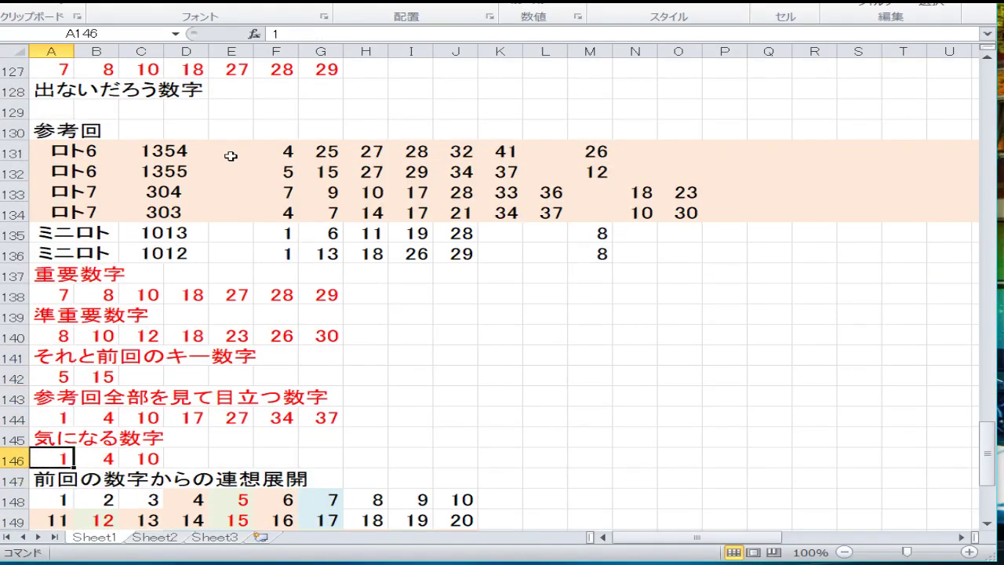
# Read along the 参考回全部を見て目立つ数字 in row 144, from A144 to just past its last number.
pyautogui.press('Up')
pyautogui.press('Up')
pyautogui.press('Right')
pyautogui.press('Right')
pyautogui.press('Right')
pyautogui.press('Right')
pyautogui.press('Right')
pyautogui.press('Right')
pyautogui.press('Right')
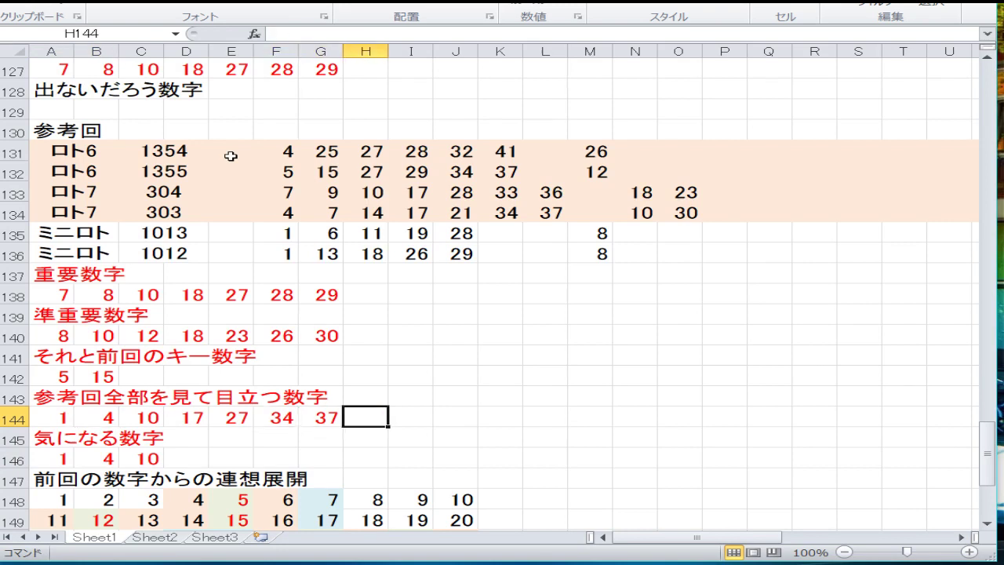
# Check the 気になる数字 in row 146 and go to the 前回の数字からの連想展開 heading in A147.
pyautogui.press('Down')
pyautogui.press('Down')
pyautogui.press('Left')
pyautogui.press('Left')
pyautogui.press('Home')
pyautogui.press('Down')
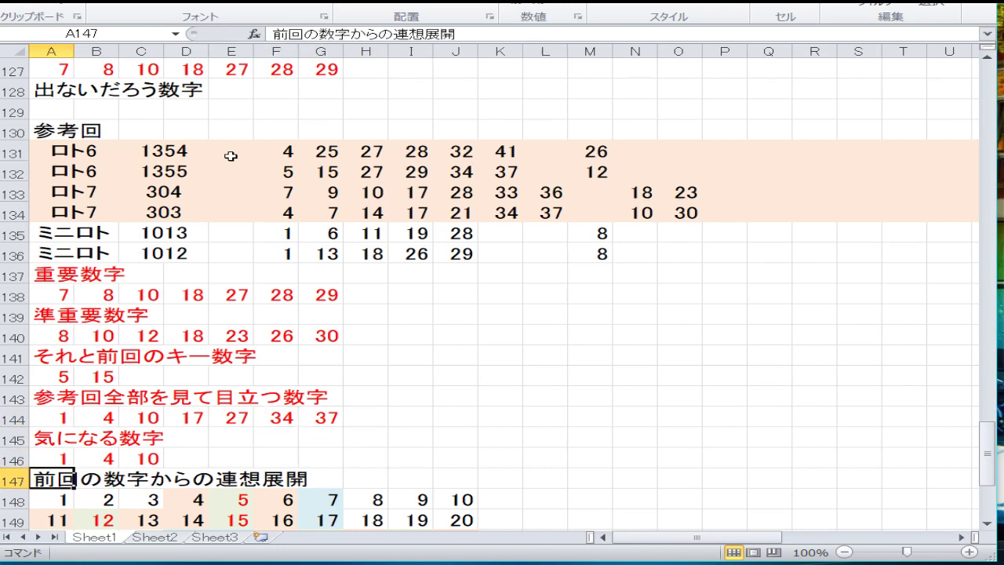
# Examine the highlighted number grid under 前回の数字からの連想展開 in rows 148 to 152.
pyautogui.press('Down')
pyautogui.press('Down')
pyautogui.press('Down')
pyautogui.press('Down')
pyautogui.press('Down')
pyautogui.press('Down')
pyautogui.press('Down')
pyautogui.press('Down')
pyautogui.press('Down')
pyautogui.press('Up')
pyautogui.press('Up')
pyautogui.press('Up')
pyautogui.press('Up')
pyautogui.press('Up')
pyautogui.press('Up')
pyautogui.press('Up')
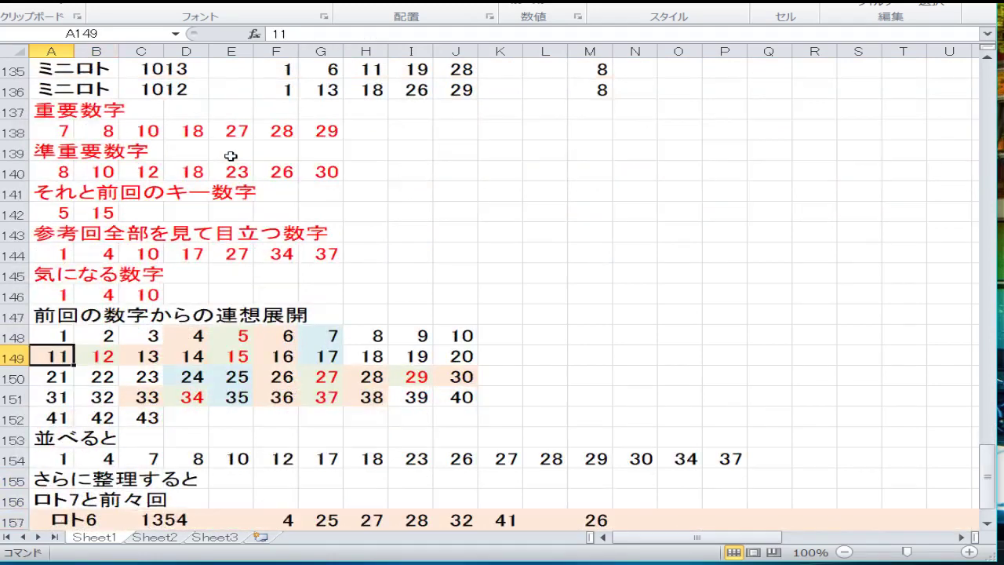
# Look over the 並べると list and the ロト7と前々回 draws, and return to the さらに整理すると heading in A155.
pyautogui.press('Down')
pyautogui.press('Down')
pyautogui.press('Down')
pyautogui.press('Down')
pyautogui.press('Down')
pyautogui.press('Down')
pyautogui.press('Down')
pyautogui.press('Down')
pyautogui.press('Down')
pyautogui.press('Down')
pyautogui.press('Down')
pyautogui.press('Down')
pyautogui.press('Down')
pyautogui.press('Down')
pyautogui.press('Down')
pyautogui.press('Down')
pyautogui.press('Up')
pyautogui.press('Up')
pyautogui.press('Up')
pyautogui.press('Up')
pyautogui.press('Up')
pyautogui.press('Up')
pyautogui.press('Up')
pyautogui.press('Up')
pyautogui.press('Up')
pyautogui.press('Up')
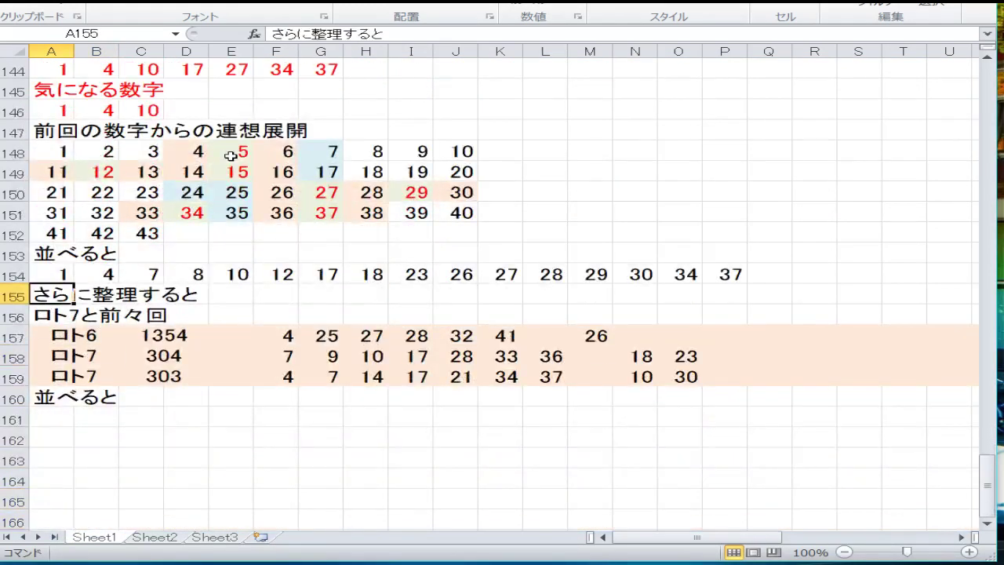
# Read along the 並べると numbers in row 154 through P154, and return to the さらに整理すると heading in A155.
pyautogui.press('Up')
pyautogui.press('Right')
pyautogui.press('Right')
pyautogui.press('Right')
pyautogui.press('Right')
pyautogui.press('Right')
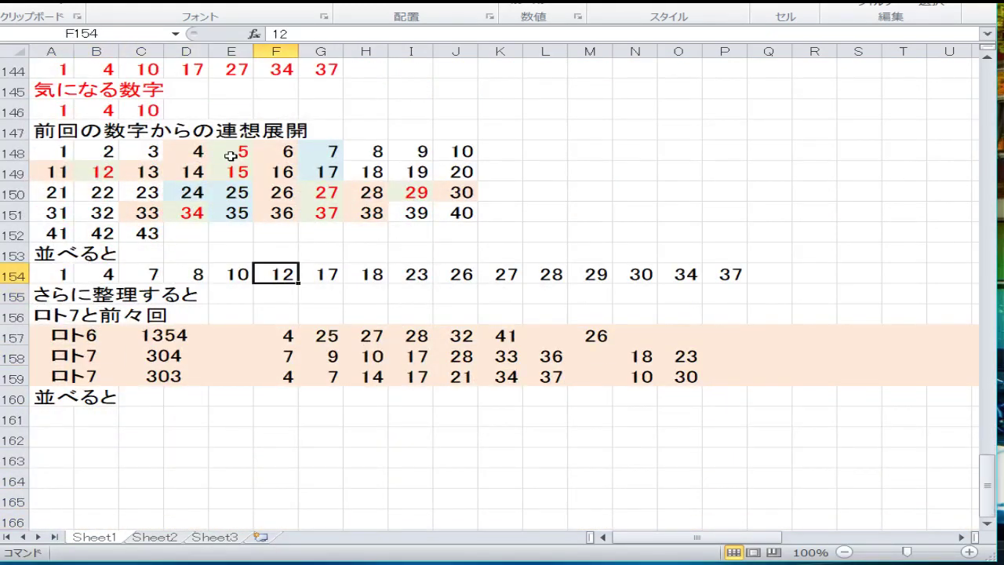
pyautogui.press('Right')
pyautogui.press('Right')
pyautogui.press('Right')
pyautogui.press('Right')
pyautogui.press('Right')
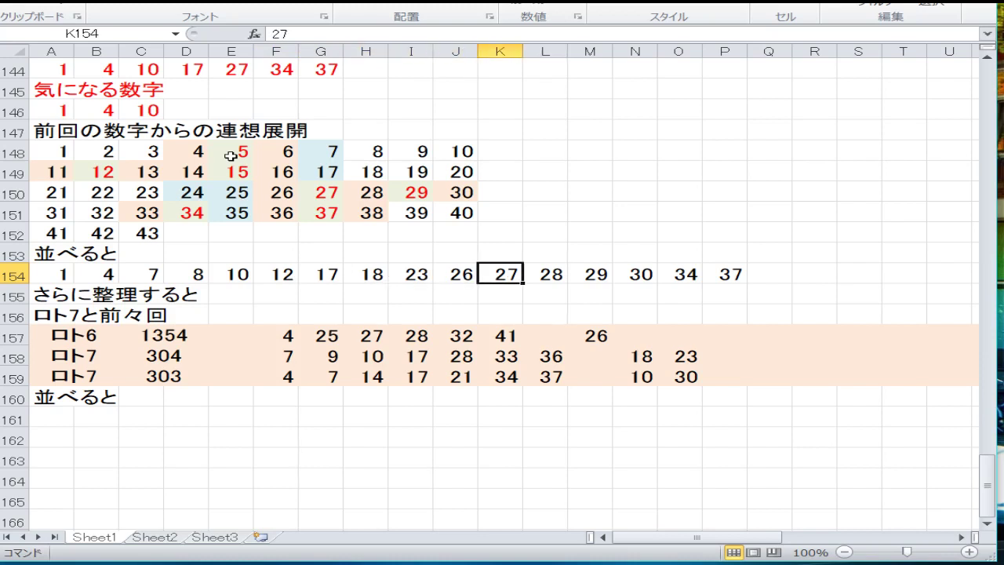
pyautogui.press('Right')
pyautogui.press('Right')
pyautogui.press('Right')
pyautogui.press('Right')
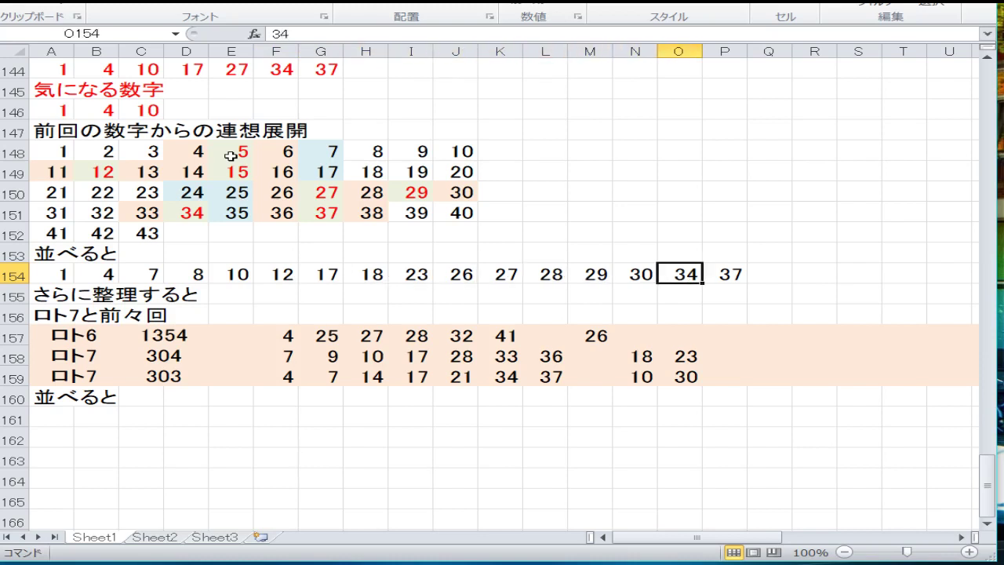
pyautogui.press('Right')
pyautogui.press('Left')
pyautogui.press('Left')
pyautogui.press('Left')
pyautogui.press('Left')
pyautogui.press('Left')
pyautogui.press('Left')
pyautogui.press('Left')
pyautogui.press('Left')
pyautogui.press('Left')
pyautogui.press('Left')
pyautogui.press('Left')
pyautogui.press('Left')
pyautogui.press('Left')
pyautogui.press('Left')
pyautogui.press('Left')
pyautogui.press('Down')
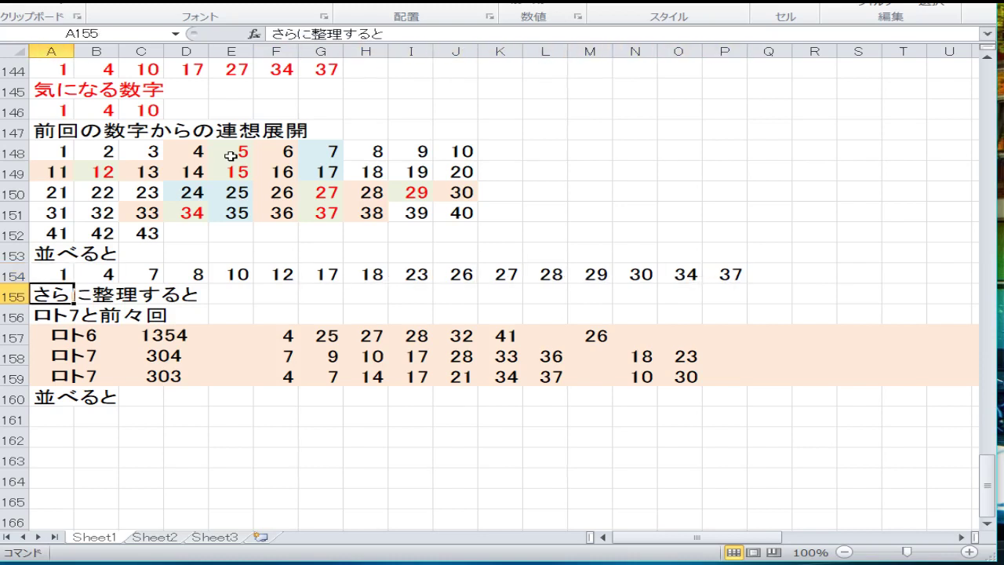
# Look over the ロト6 and ロト7 draws listed under ロト7と前々回 in rows 157 to 159.
pyautogui.press('Down')
pyautogui.press('Down')
pyautogui.press('Down')
pyautogui.press('Down')
pyautogui.press('Down')
pyautogui.press('Down')
pyautogui.press('Down')
pyautogui.press('Down')
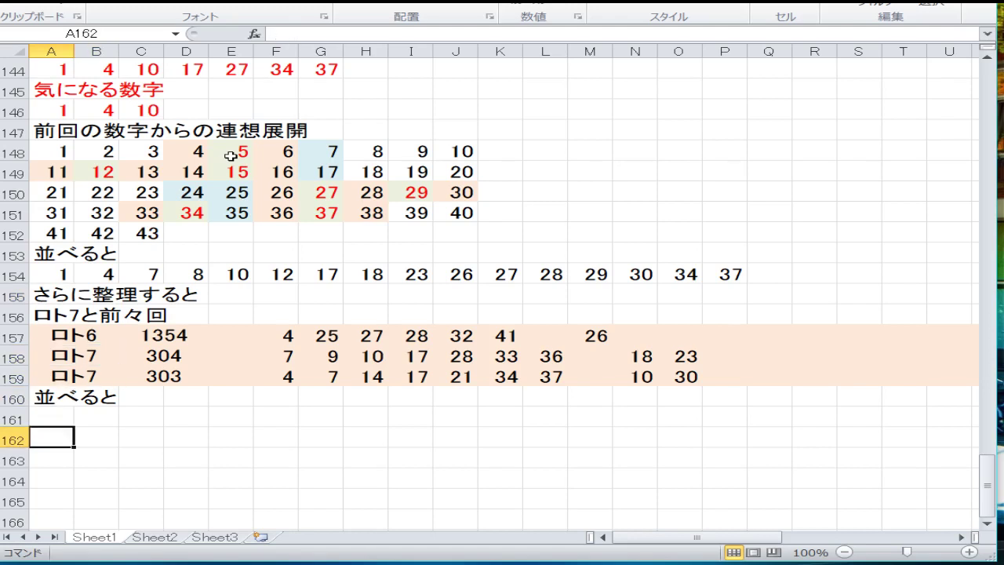
pyautogui.press('Up')
pyautogui.press('Up')
pyautogui.press('Up')
pyautogui.press('Up')
pyautogui.press('Up')
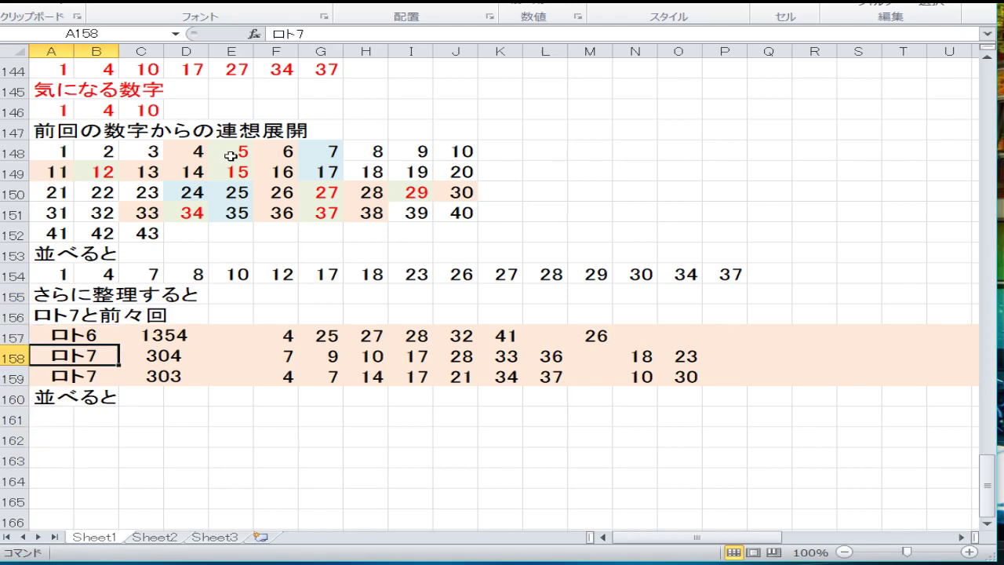
# Enter the ロト6 draw numbers 4, 25, 27, 28, 32 and 41 across row 163, starting in A163.
pyautogui.press('Down')
pyautogui.press('Down')
pyautogui.press('Down')
pyautogui.press('Down')
pyautogui.press('Down')
pyautogui.press('Down')
pyautogui.press('Down')
pyautogui.press('Down')
pyautogui.press('Up')
pyautogui.press('Up')
pyautogui.press('Up')
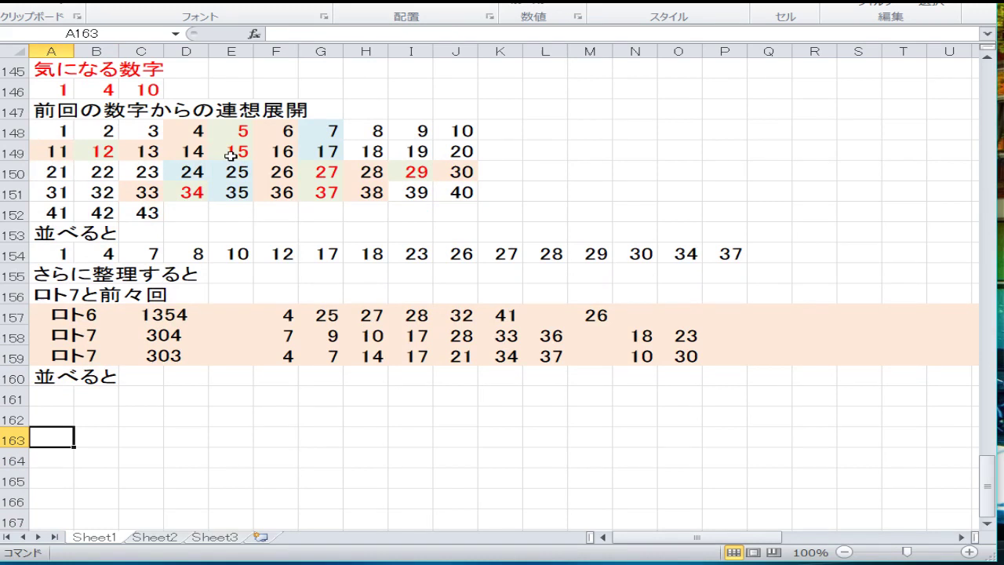
pyautogui.write('4')
pyautogui.press('Tab')
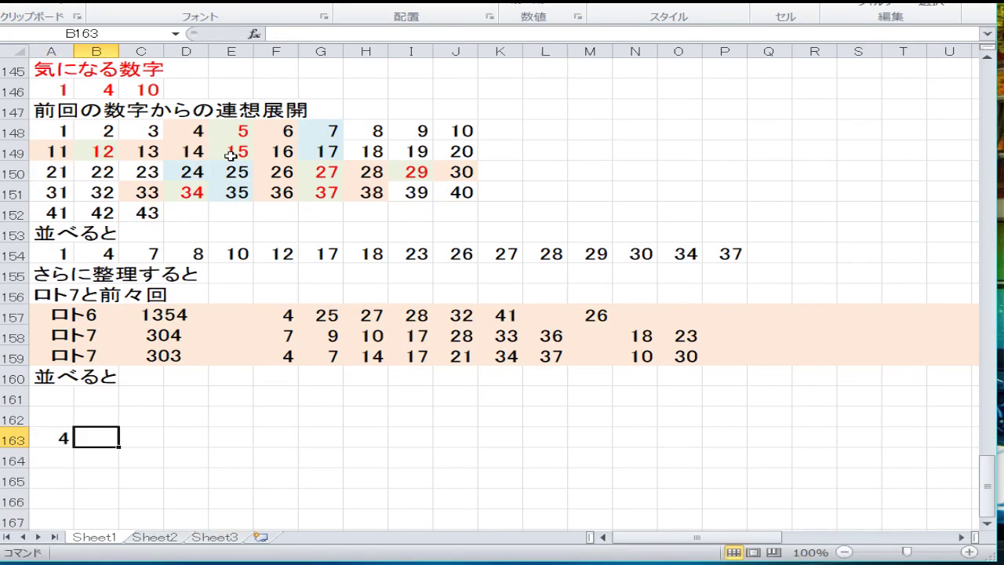
pyautogui.write('25')
pyautogui.press('Tab')
pyautogui.write('28')
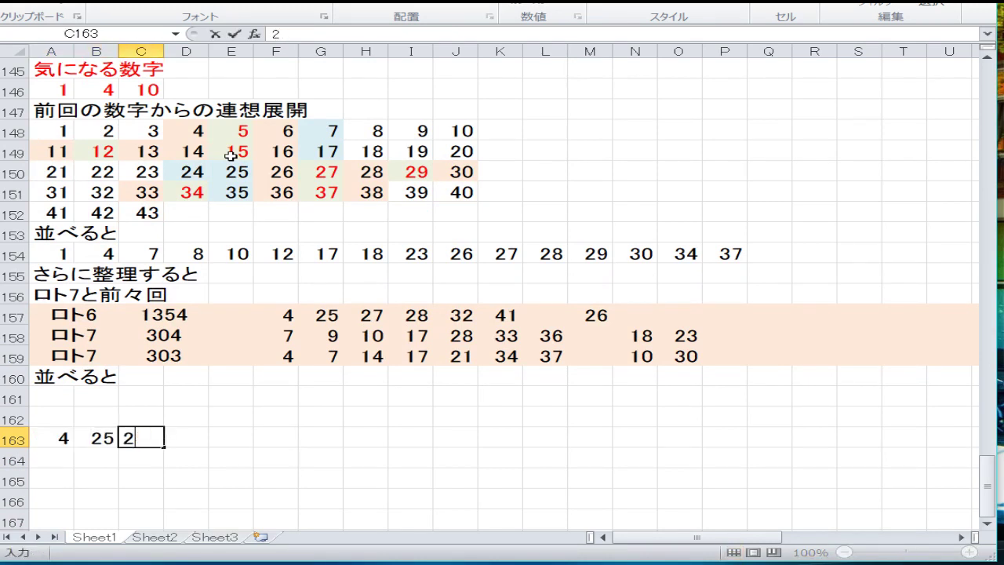
pyautogui.press('Tab')
pyautogui.write('28')
pyautogui.press('Tab')
pyautogui.write('32')
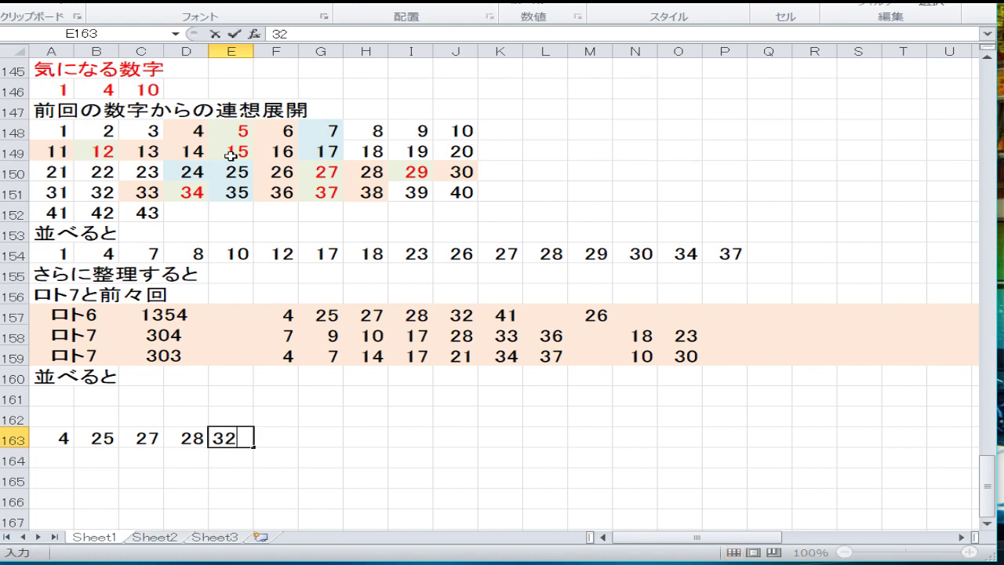
pyautogui.press('Tab')
pyautogui.write('41')
pyautogui.press('Return')
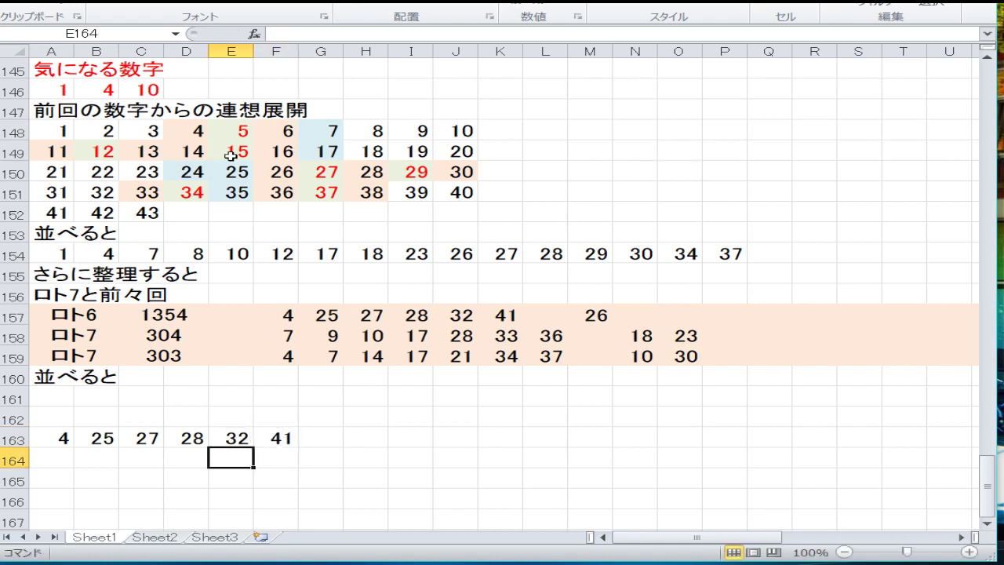
# Enter the draw 304 numbers 7, 9, 10, 17, 28 and 33 across row 164, starting in A164.
pyautogui.press('Left')
pyautogui.press('Left')
pyautogui.press('Left')
pyautogui.press('Left')
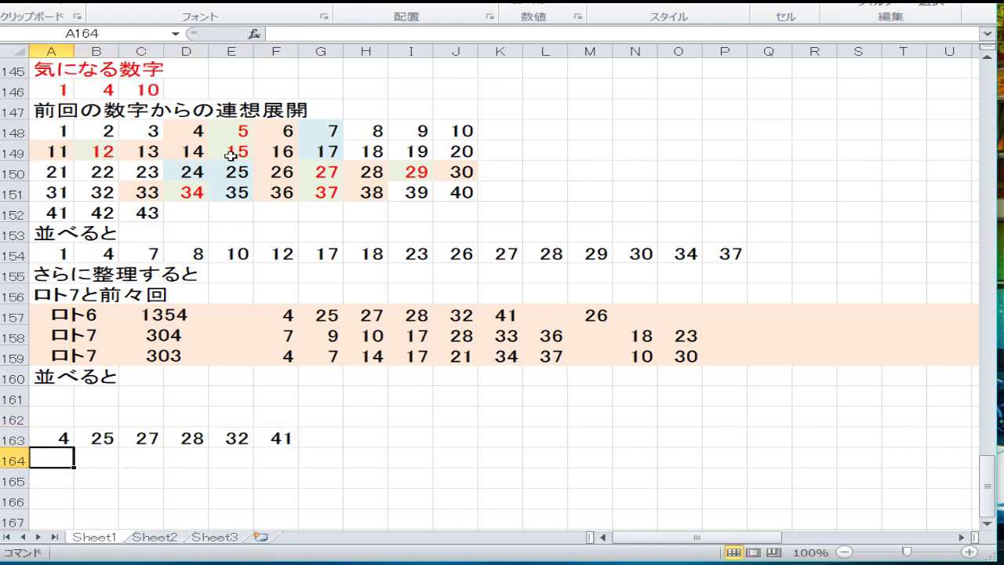
pyautogui.write('7')
pyautogui.press('Tab')
pyautogui.write('9')
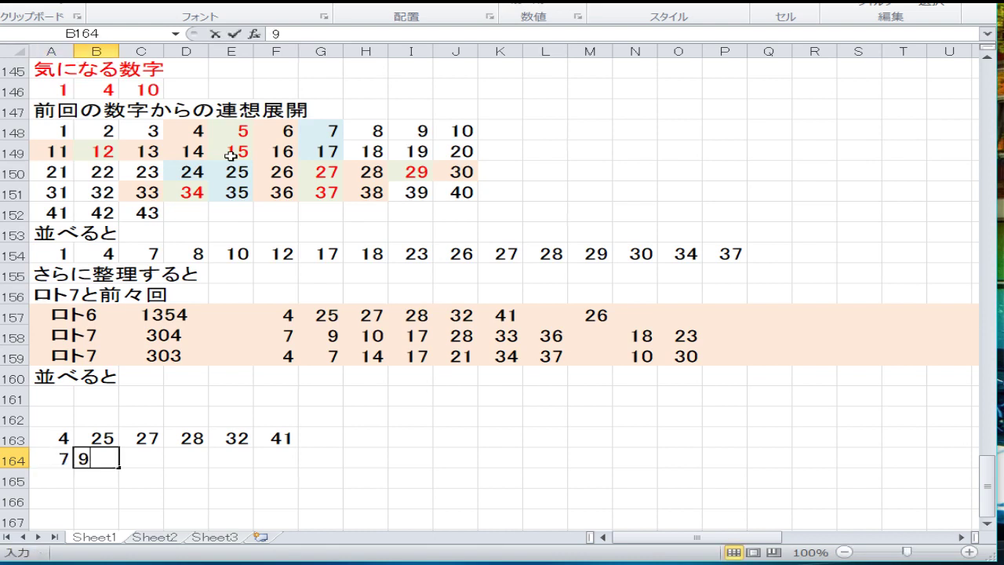
pyautogui.press('Tab')
pyautogui.write('10')
pyautogui.press('Tab')
pyautogui.write('17')
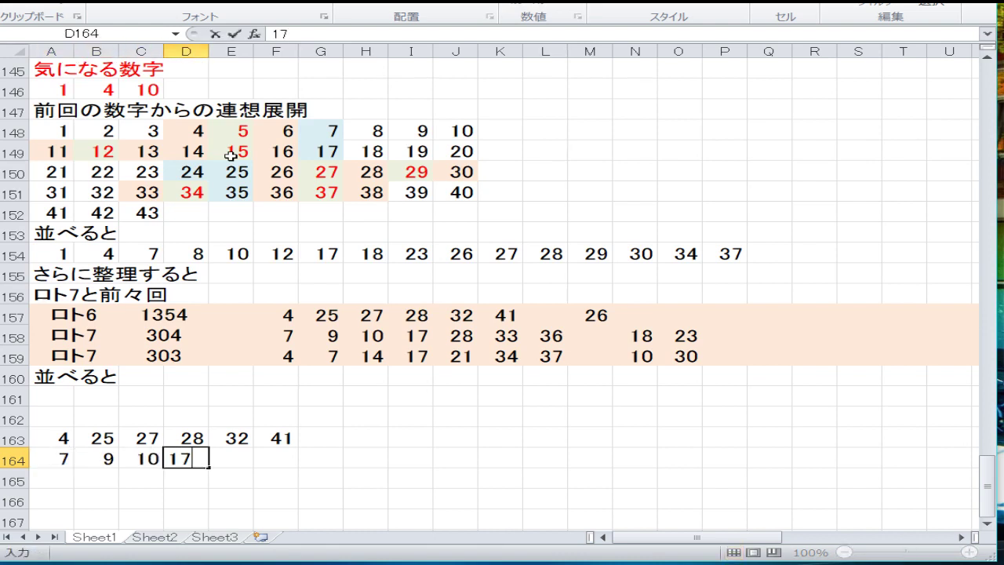
pyautogui.press('Tab')
pyautogui.write('28')
pyautogui.press('Tab')
pyautogui.write('33')
pyautogui.press('Return')
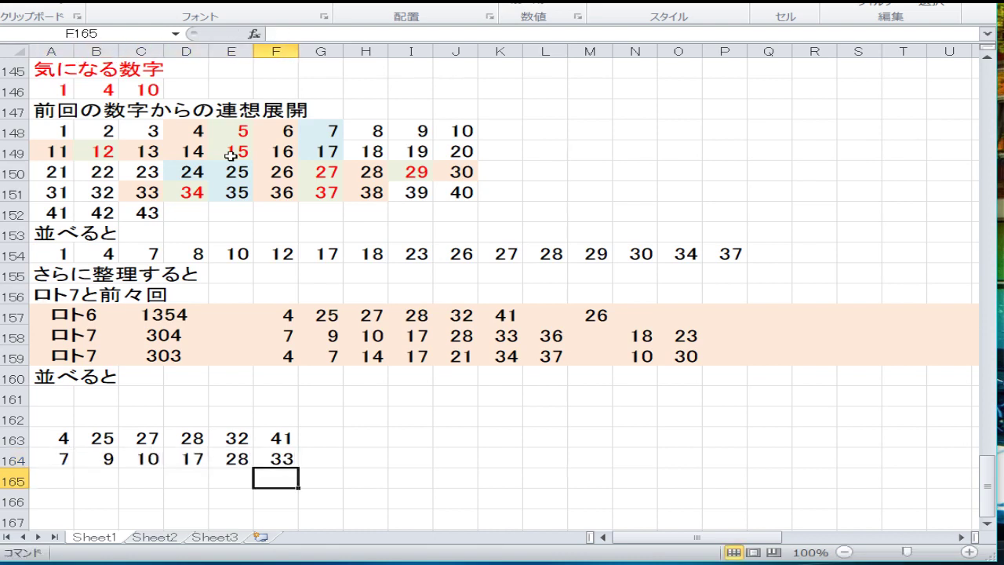
# Enter the draw 303 numbers 4, 7, 14, 17, 21 and 34 across row 165, starting in A165.
pyautogui.press('Left')
pyautogui.press('Left')
pyautogui.press('Left')
pyautogui.press('Left')
pyautogui.press('Left')
pyautogui.write('4')
pyautogui.press('Tab')
pyautogui.write('7')
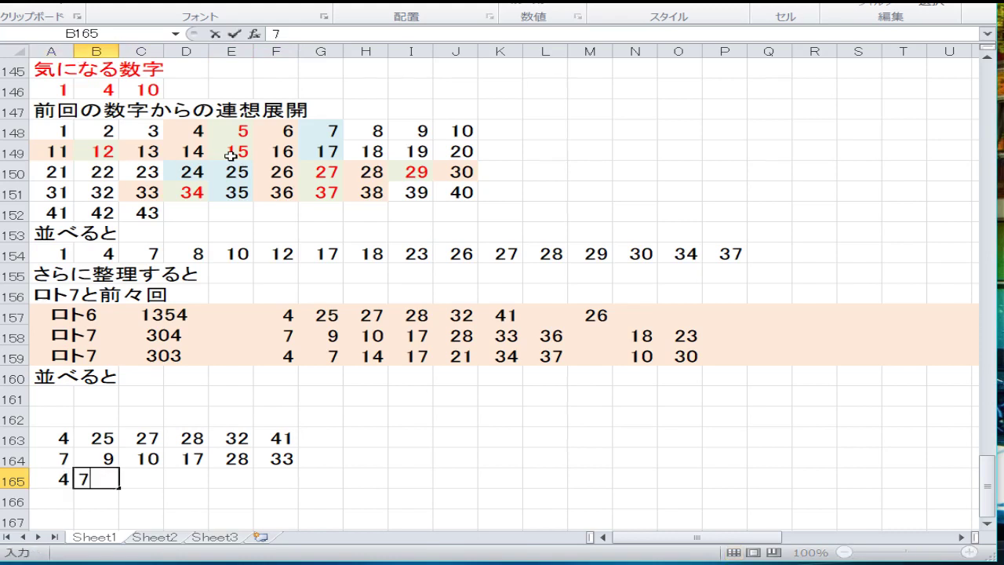
pyautogui.press('Tab')
pyautogui.write('14')
pyautogui.press('Tab')
pyautogui.write('17')
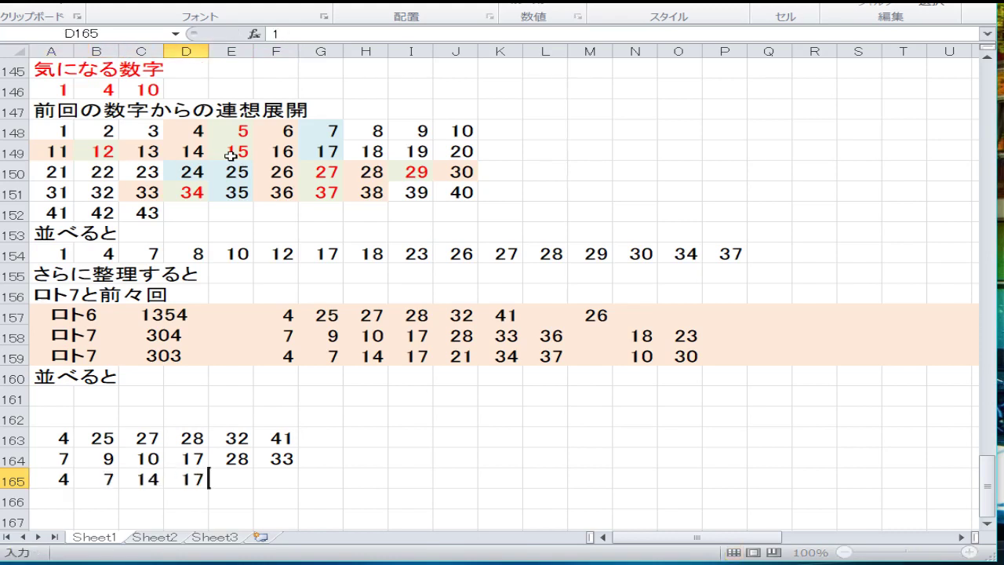
pyautogui.press('Tab')
pyautogui.write('21')
pyautogui.press('Tab')
pyautogui.write('34')
pyautogui.press('Down')
# Copy the ロト7と前々回 label from A156 into G163:G165 beside the three number rows, and end the copy mode.
pyautogui.press('Down')
pyautogui.press('Down')
pyautogui.press('Down')
pyautogui.press('Down')
pyautogui.press('Down')
pyautogui.press('Down')
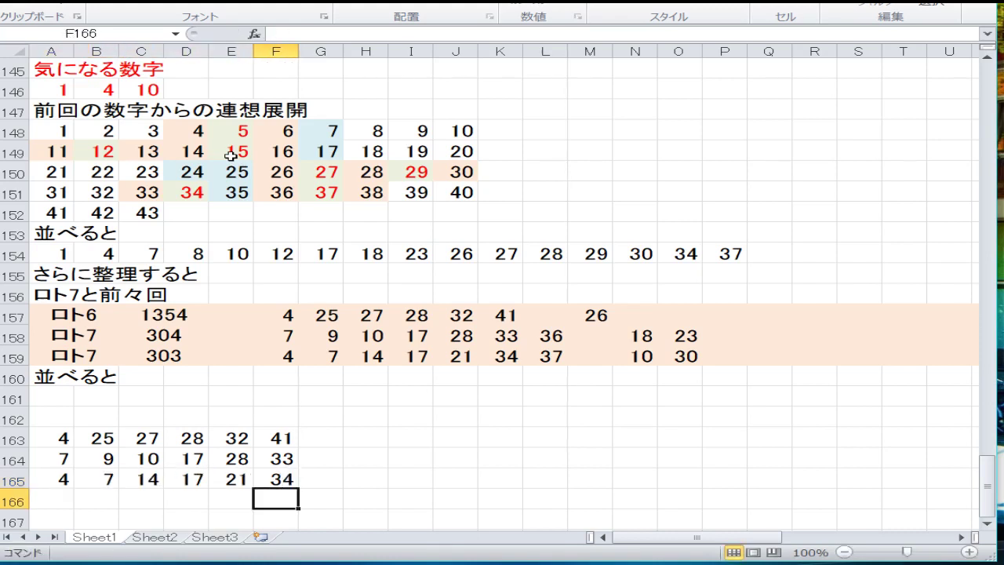
pyautogui.press('Down')
pyautogui.press('Down')
pyautogui.press('Up')
pyautogui.press('Up')
pyautogui.press('Up')
pyautogui.press('Up')
pyautogui.press('Up')
pyautogui.press('Up')
pyautogui.press('Up')
pyautogui.press('Up')
pyautogui.press('Up')
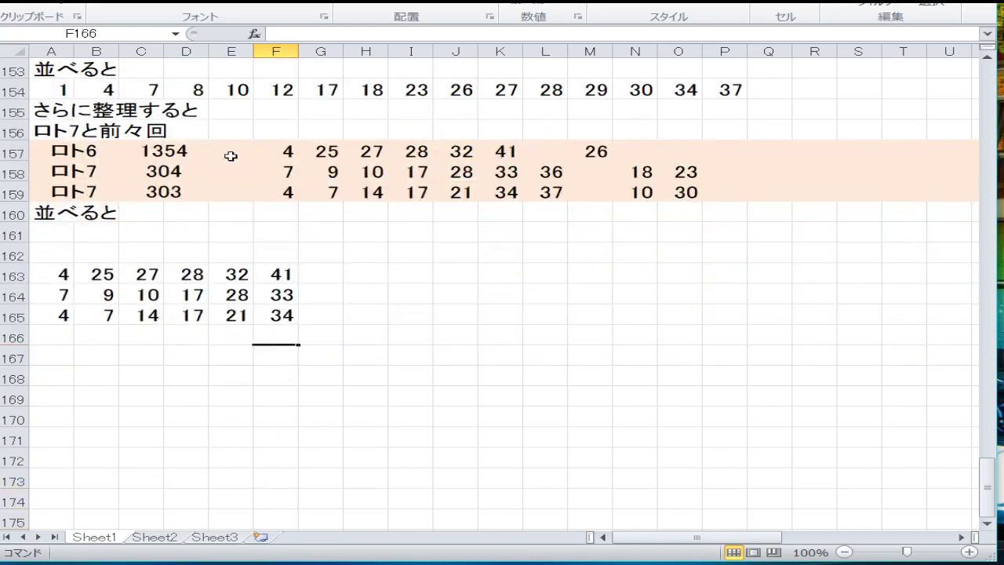
pyautogui.click(49, 130)
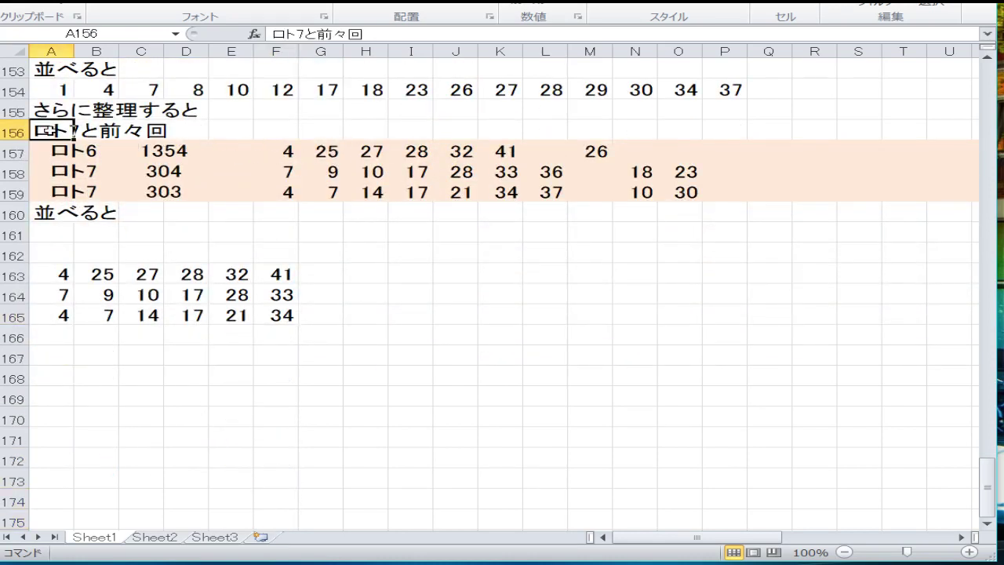
pyautogui.rightClick(49, 129)
pyautogui.click(4, 157)
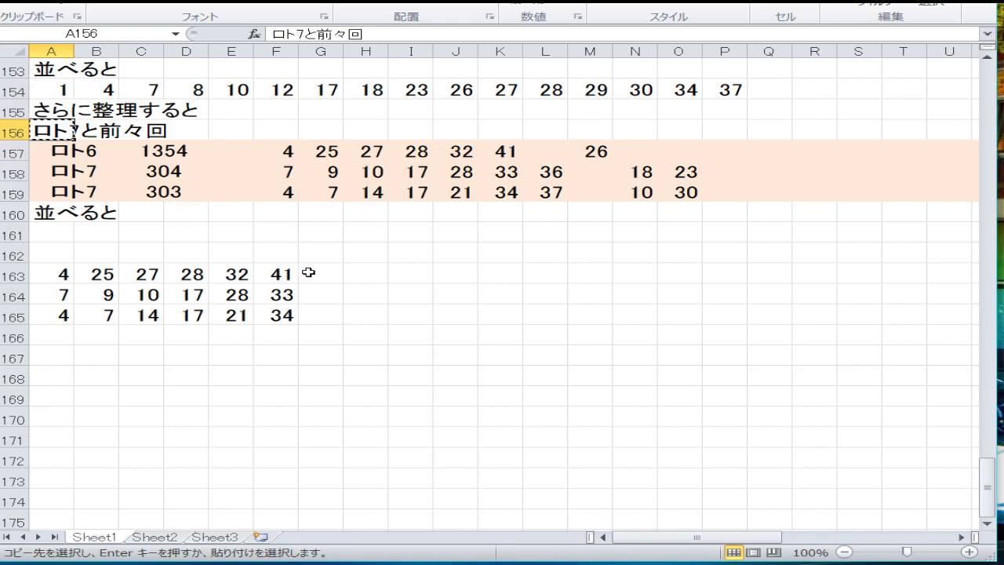
pyautogui.moveTo(311, 273); pyautogui.dragTo(307, 320)
pyautogui.rightClick(324, 313)
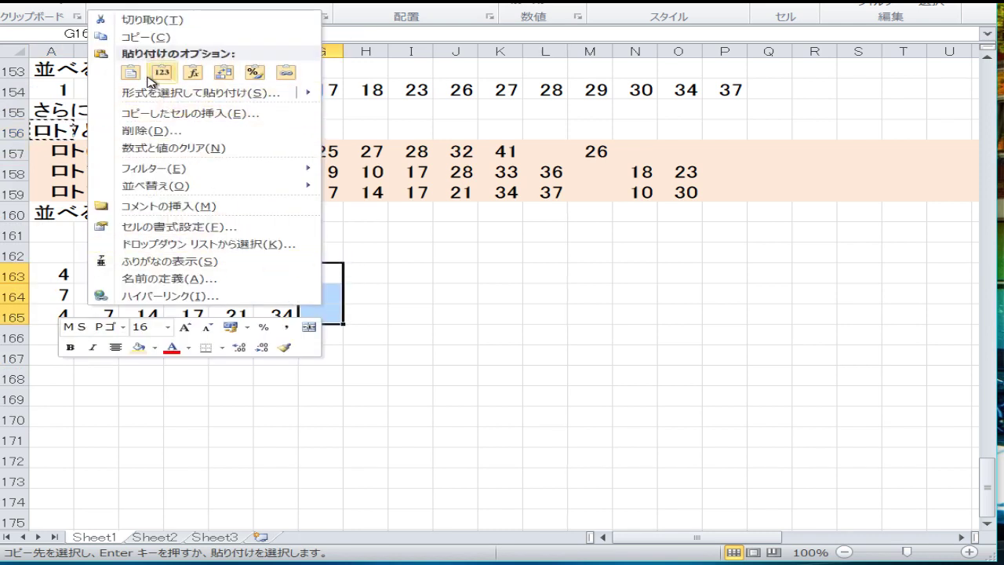
pyautogui.click(132, 75)
pyautogui.click(227, 358)
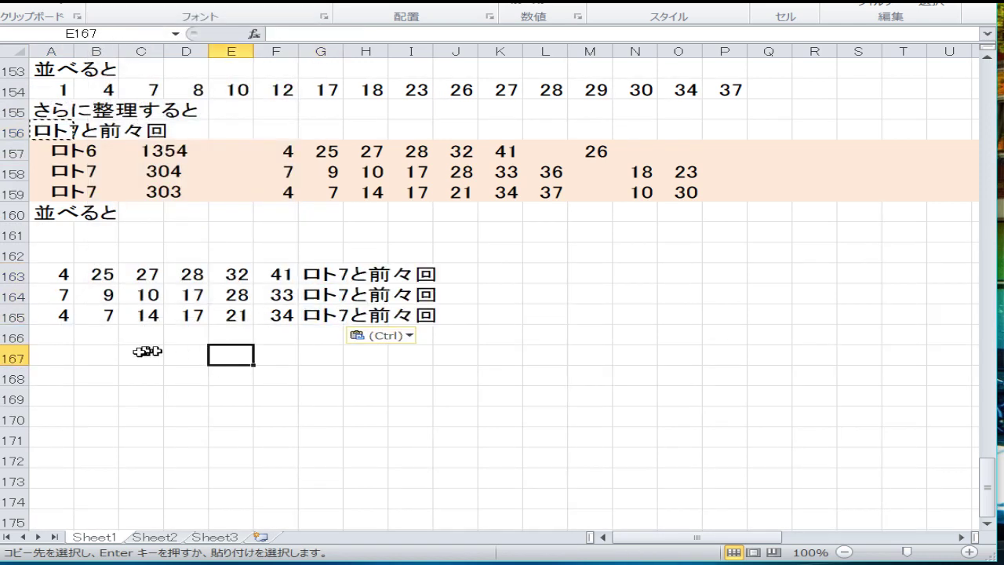
pyautogui.click(51, 336)
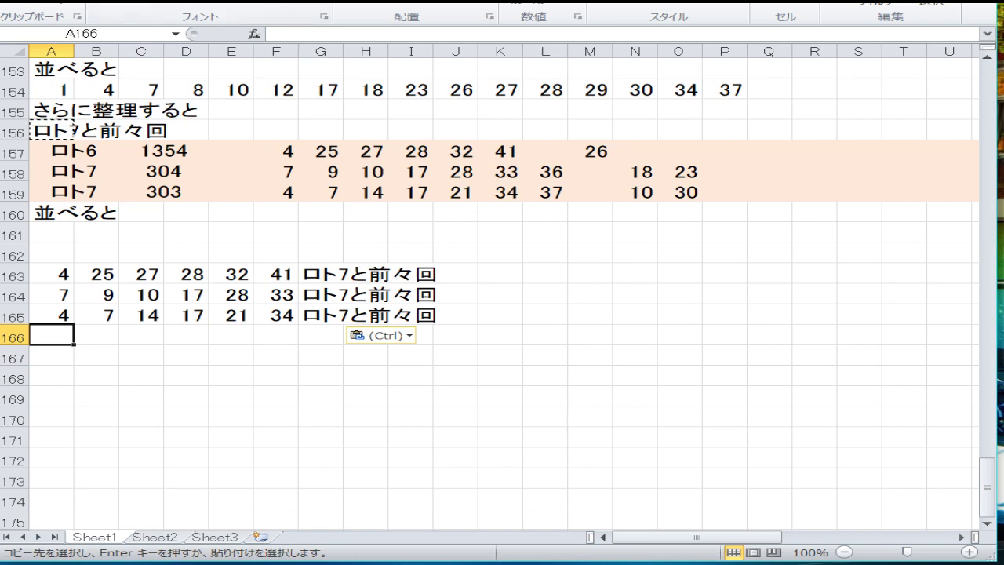
pyautogui.press('Escape')
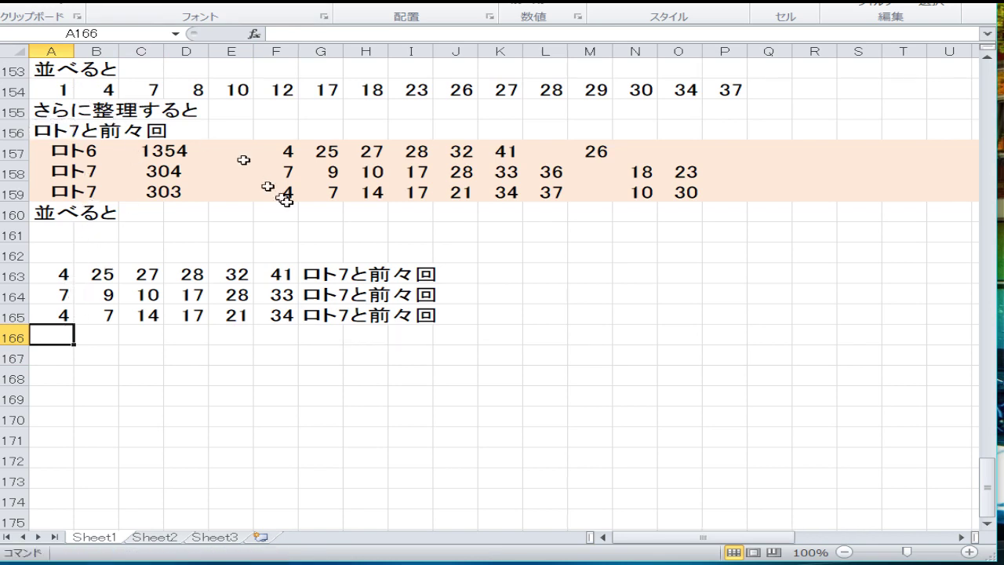
# Check the numbers 7 and 17 in the 並べると list in row 154 against the number grid above.
pyautogui.scroll(4, 284, 200)
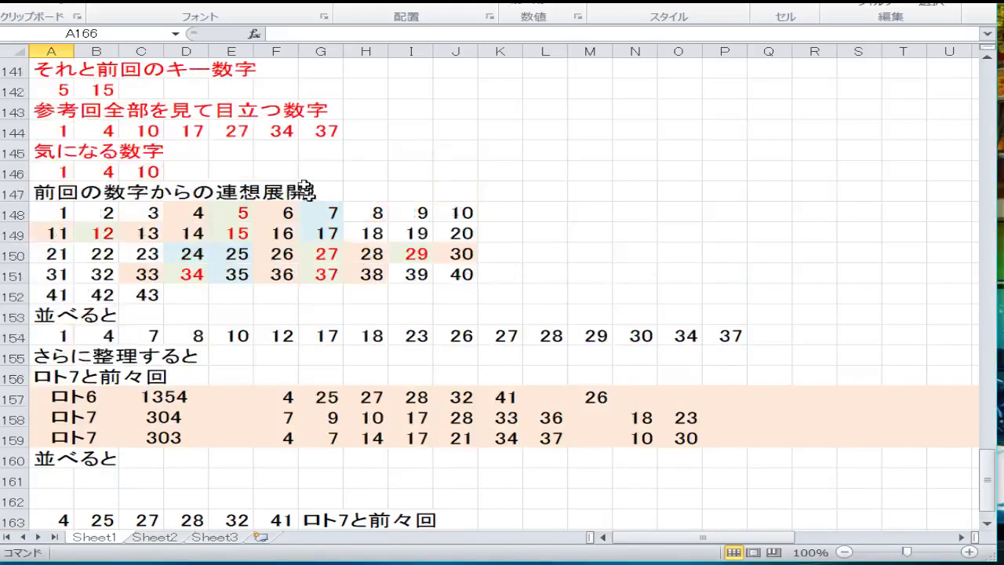
pyautogui.scroll(1, 305, 187)
pyautogui.scroll(-1, 305, 216)
pyautogui.click(156, 329)
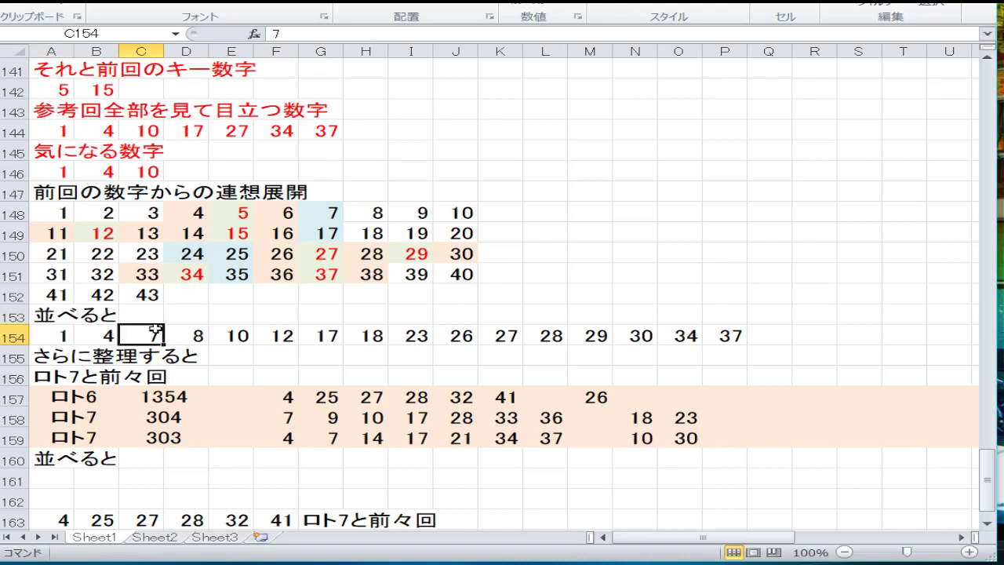
pyautogui.moveTo(297, 326); pyautogui.dragTo(327, 330)
pyautogui.click(327, 331)
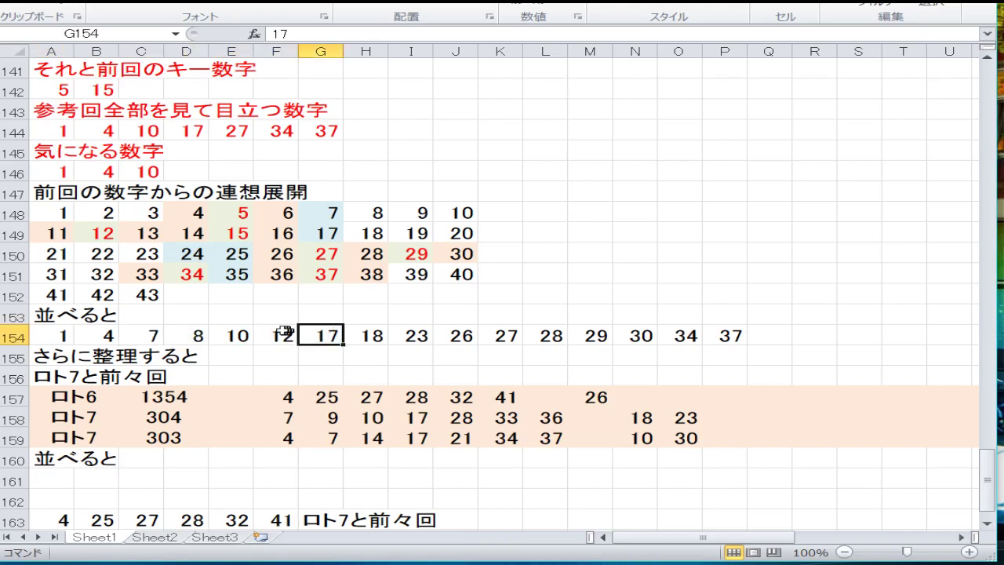
pyautogui.click(156, 335)
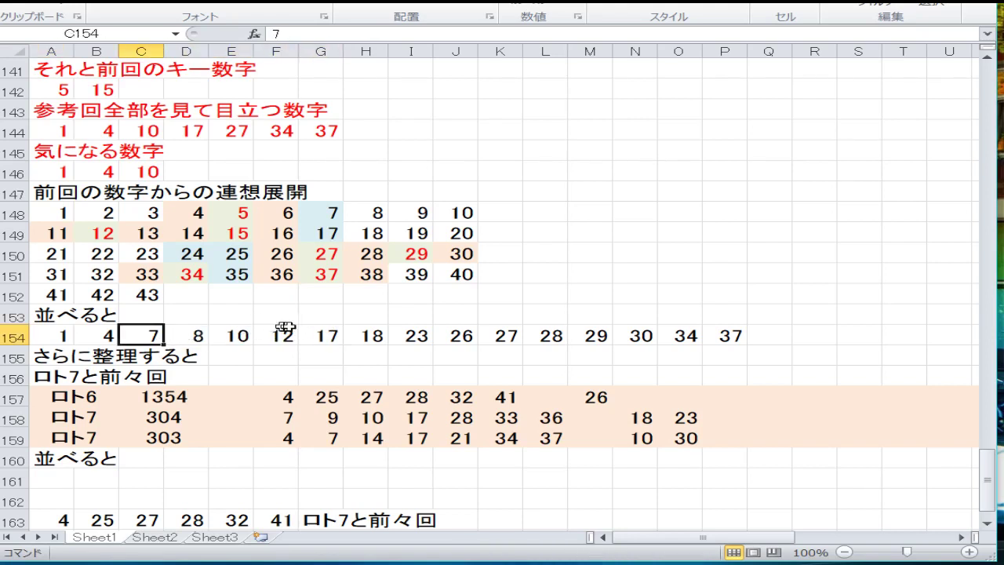
pyautogui.keyDown('ctrl'); pyautogui.click(327, 330); pyautogui.keyUp('ctrl')
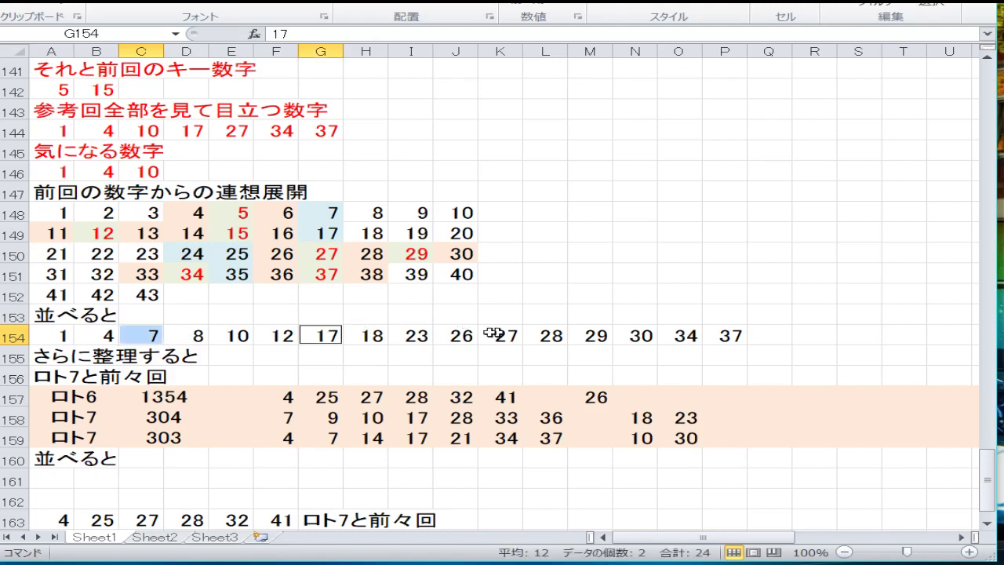
# Insert a cell before 26 in the row 154 list, shifting cells right, and enter 24 in J154.
pyautogui.click(455, 337)
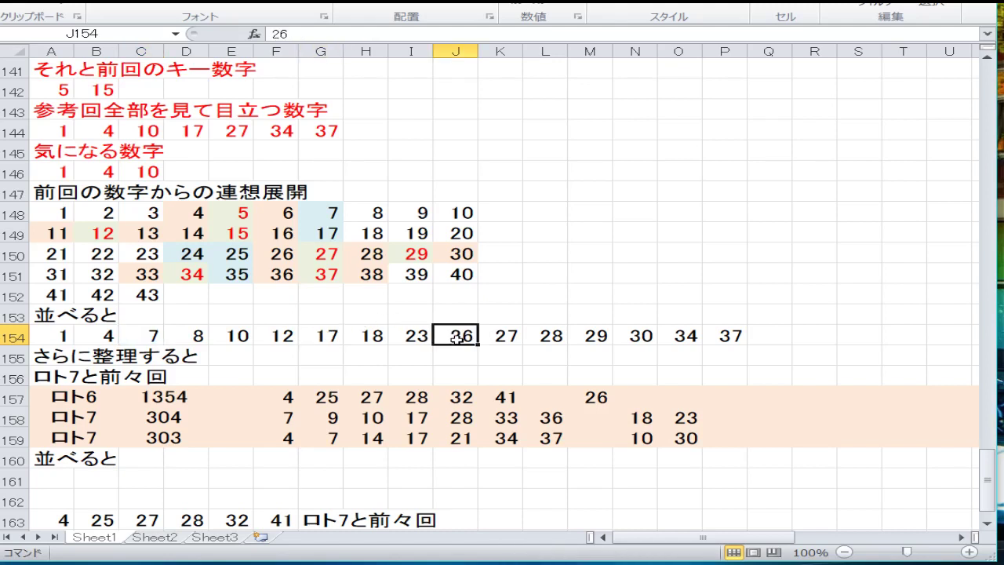
pyautogui.rightClick(457, 338)
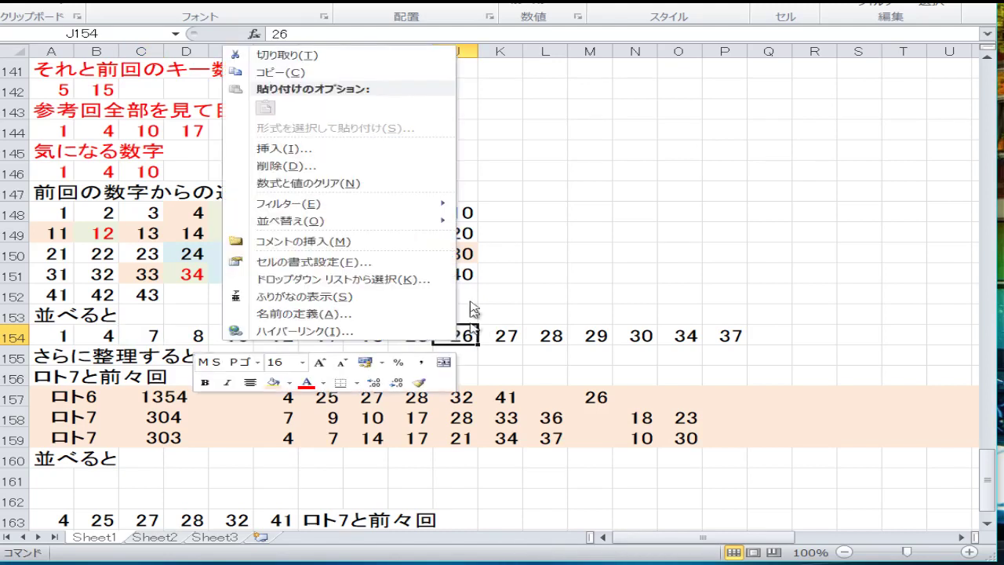
pyautogui.click(382, 158)
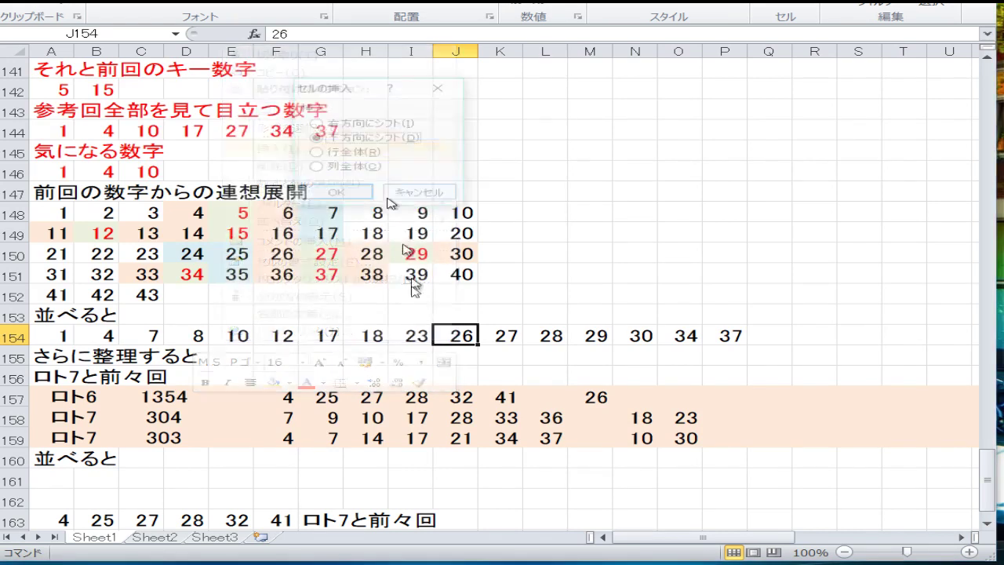
pyautogui.click(378, 125)
pyautogui.click(345, 193)
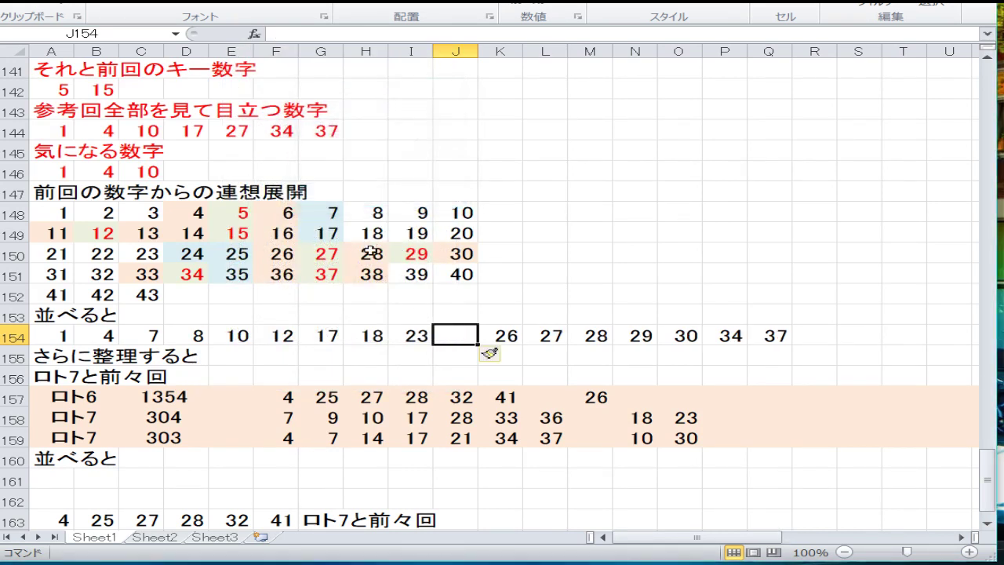
pyautogui.write('24')
pyautogui.press('Return')
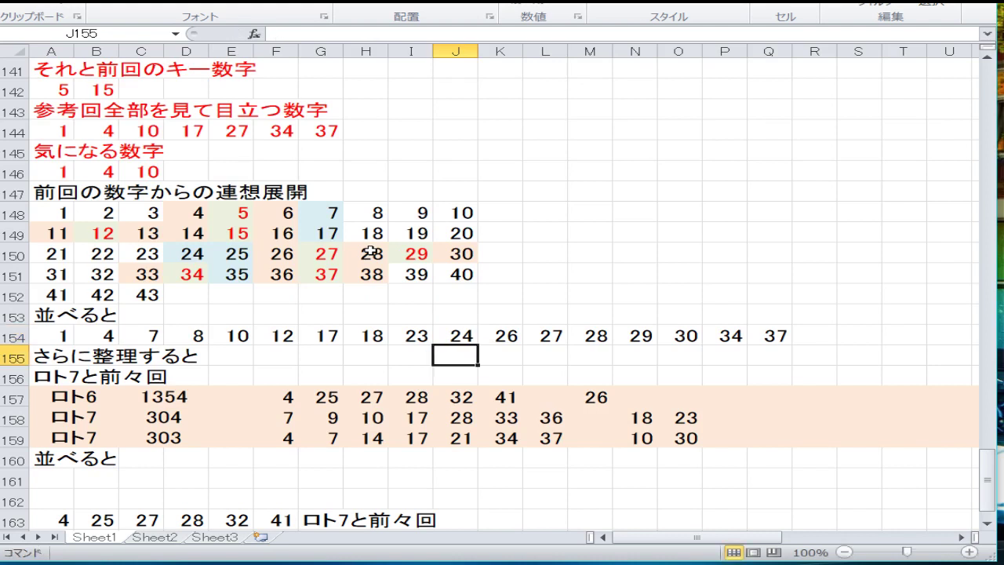
# Insert a cell before 26 in the row 154 list, shifting cells right, and enter 25 in K154.
pyautogui.rightClick(506, 335)
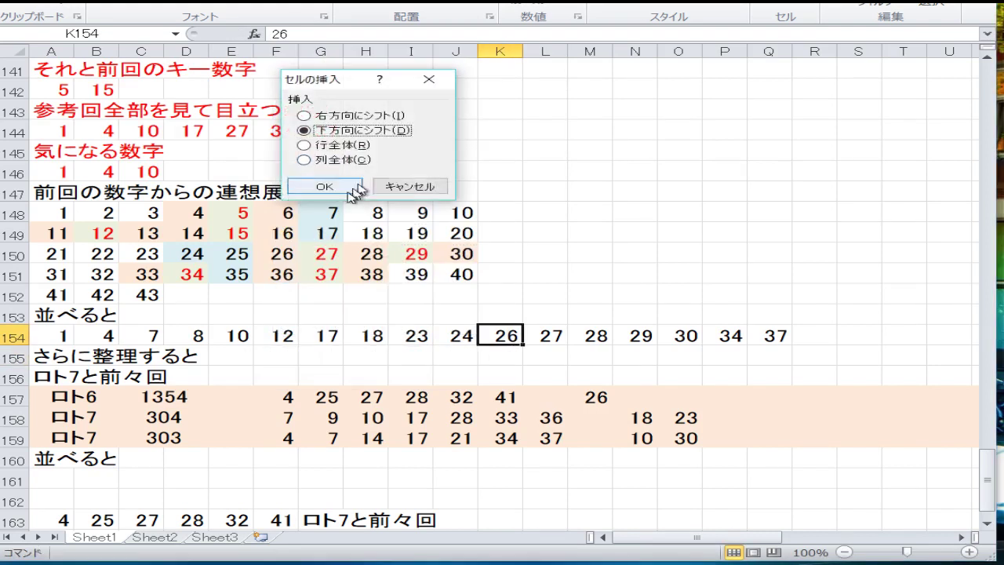
pyautogui.click(333, 118)
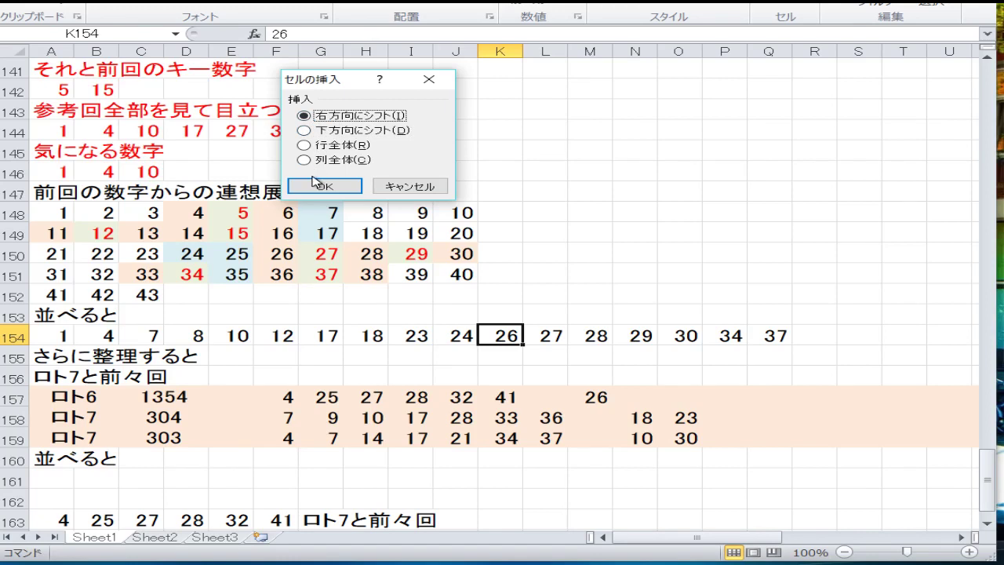
pyautogui.click(333, 182)
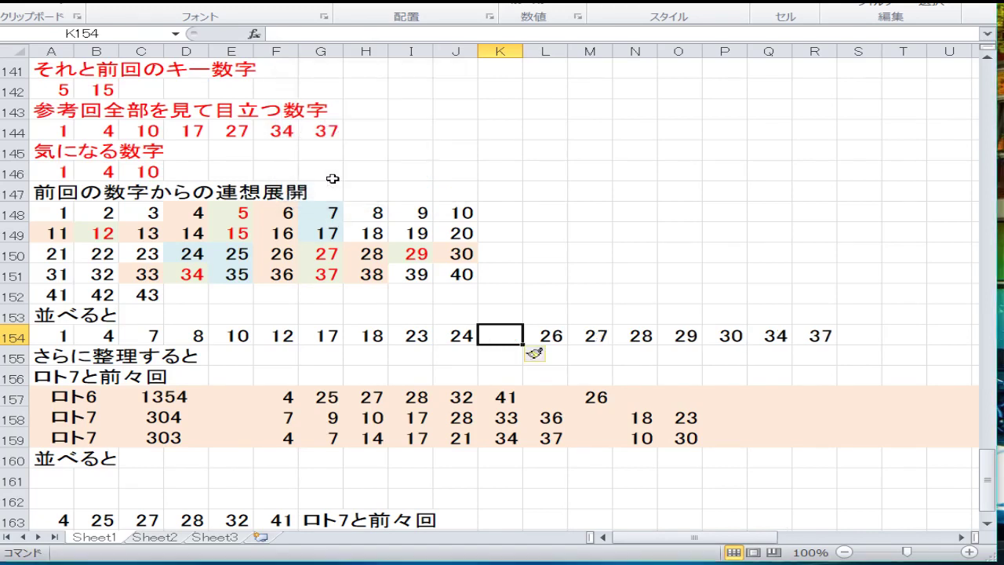
pyautogui.write('25')
pyautogui.press('Return')
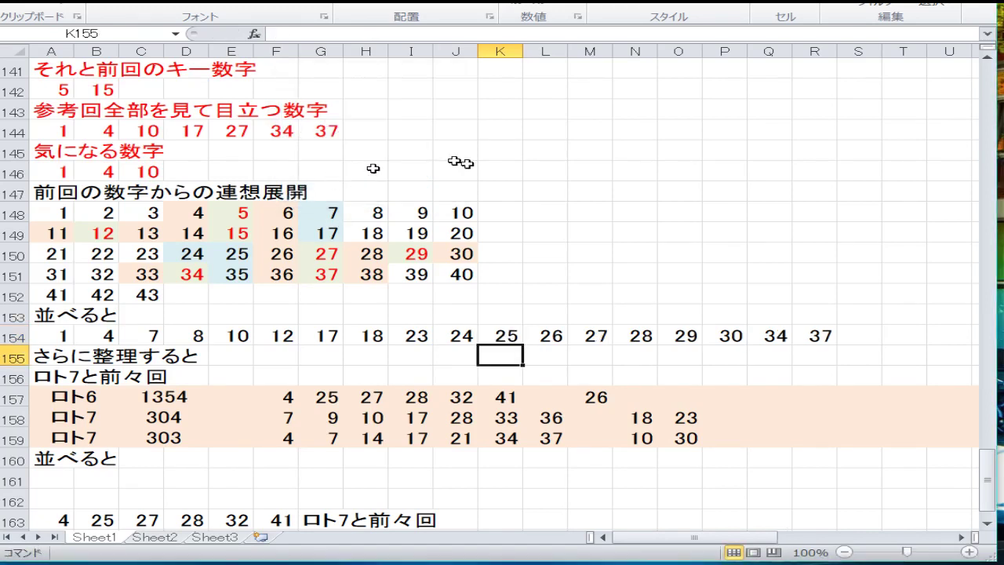
# Insert a cell before 37 in the row 154 list, shifting cells right, and enter 35 in R154.
pyautogui.rightClick(803, 337)
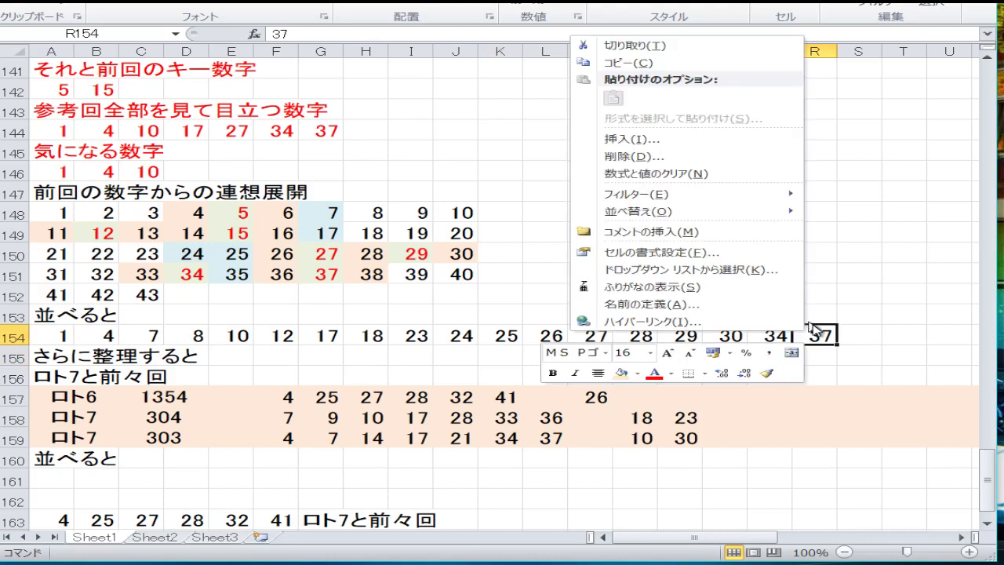
pyautogui.click(664, 138)
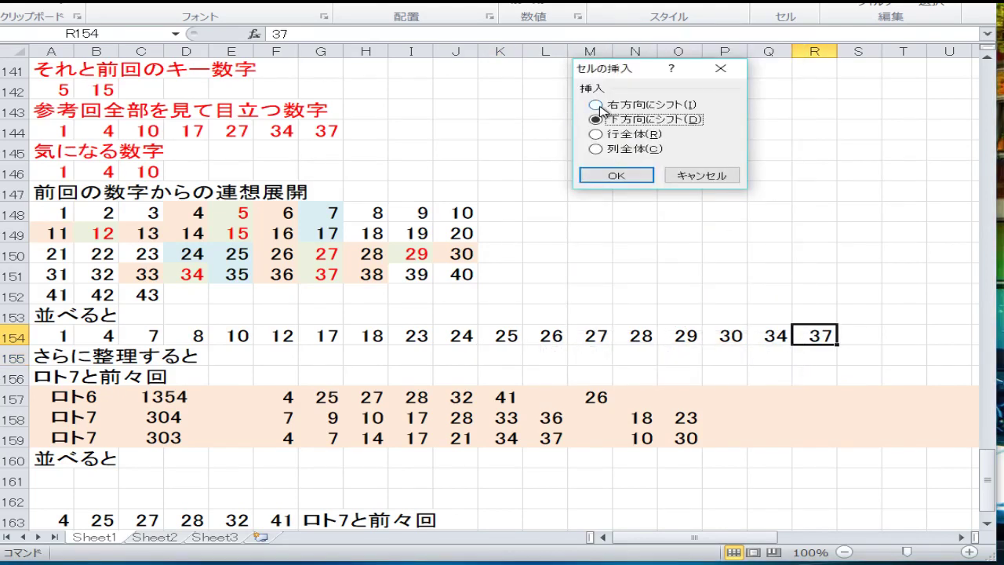
pyautogui.click(596, 106)
pyautogui.click(608, 172)
pyautogui.write('35')
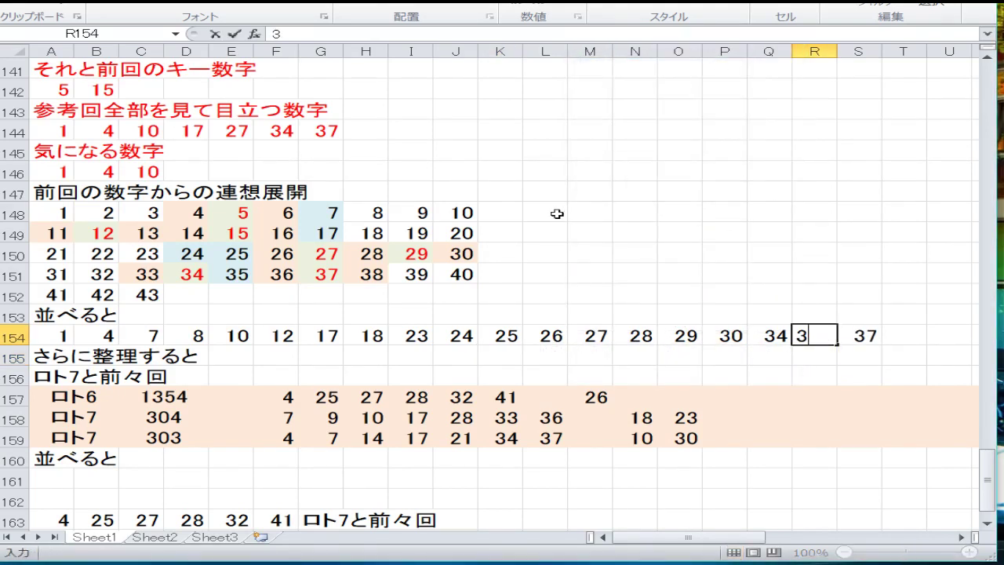
pyautogui.press('Return')
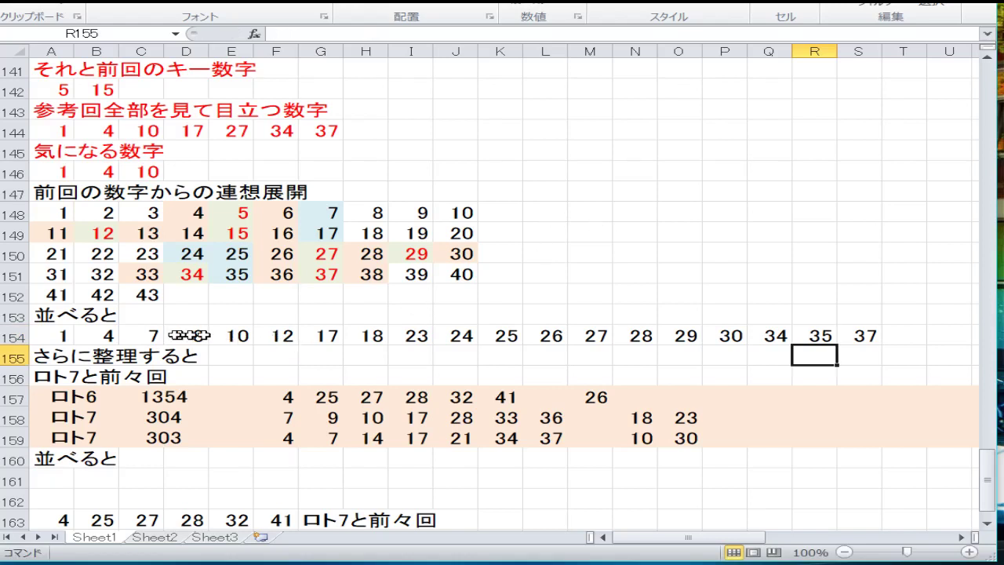
# Color the numbers 7, 17, 24, 25 and 35 in the row 154 list with the theme red font color.
pyautogui.click(146, 336)
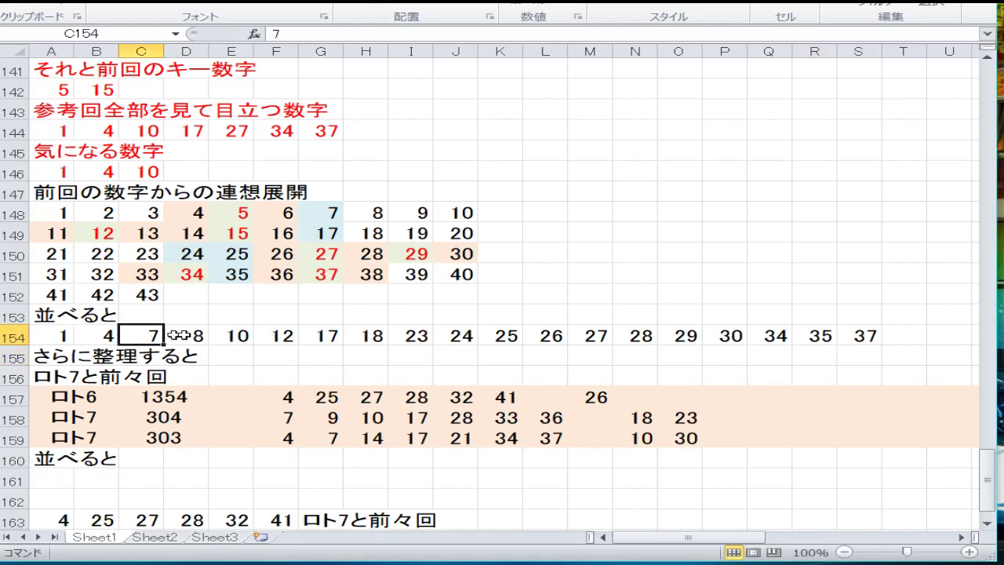
pyautogui.keyDown('ctrl'); pyautogui.click(317, 336); pyautogui.keyUp('ctrl')
pyautogui.moveTo(476, 335); pyautogui.dragTo(508, 335)
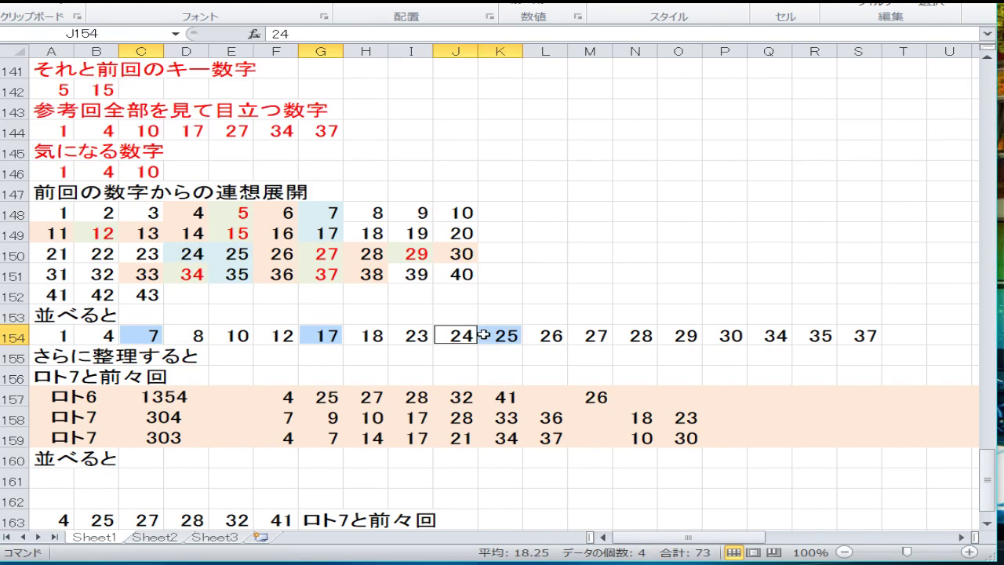
pyautogui.keyDown('ctrl'); pyautogui.click(816, 336); pyautogui.keyUp('ctrl')
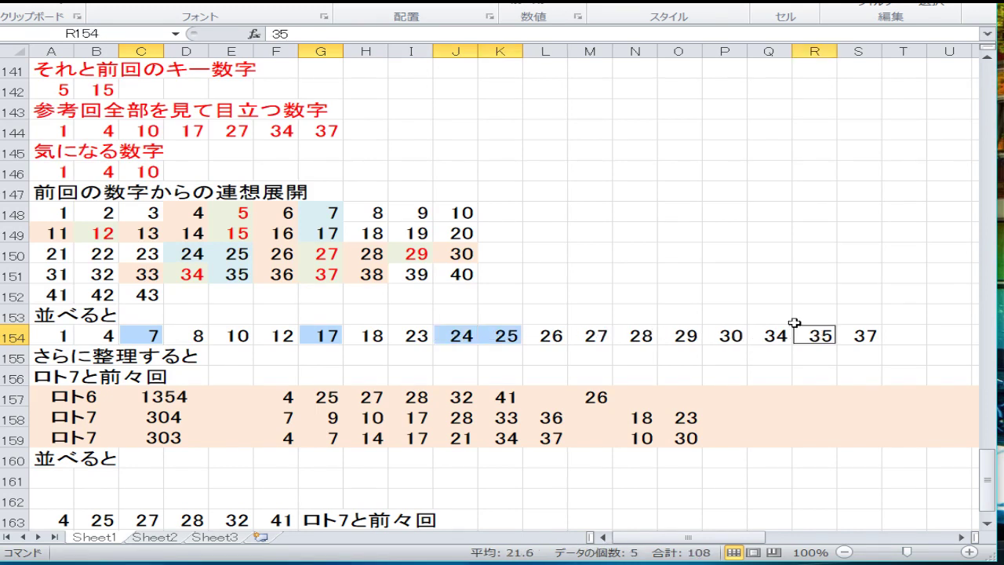
pyautogui.click(287, 5)
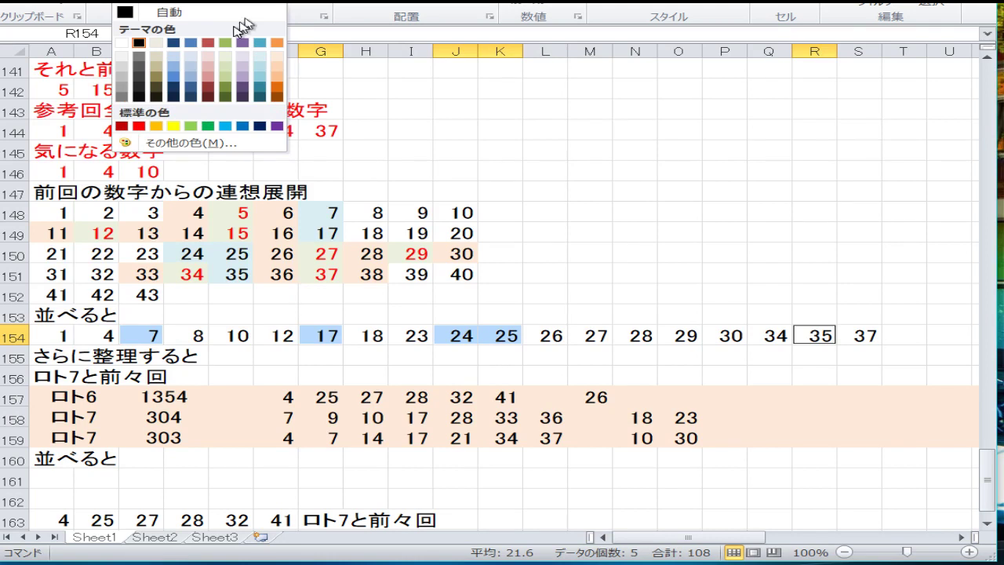
pyautogui.click(210, 45)
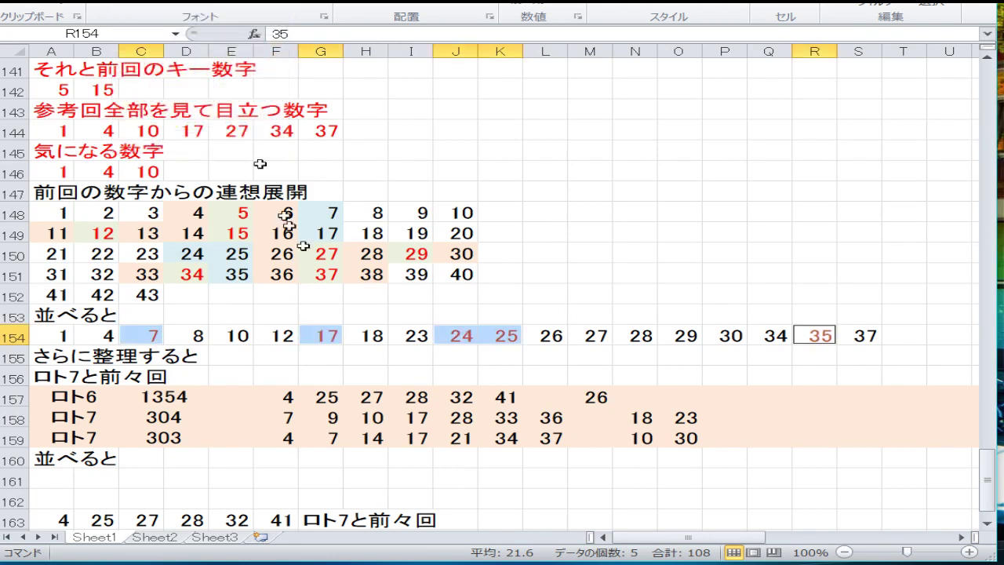
pyautogui.click(350, 350)
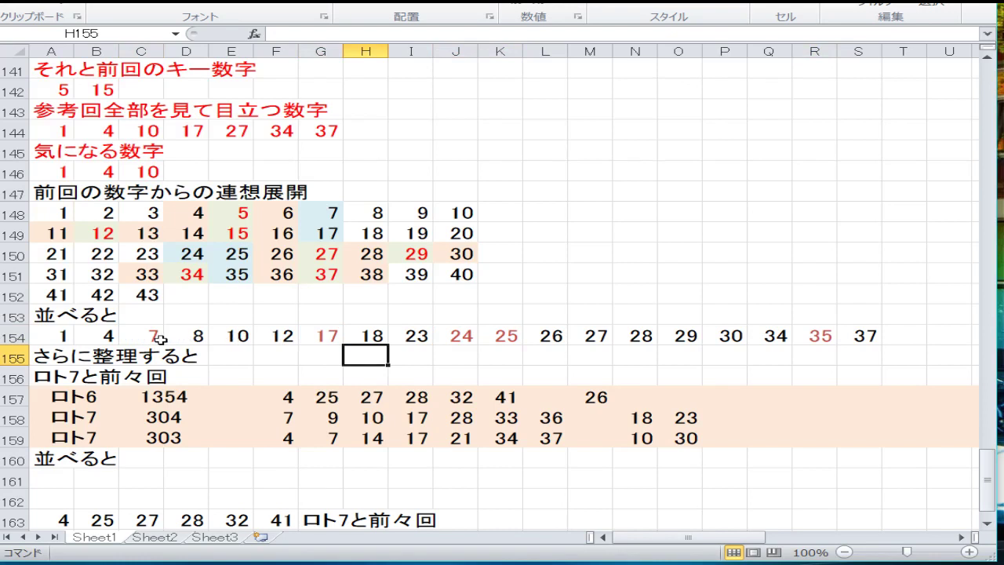
# Fill the runs 1 to 8 (A154:D154) and 23 to 29 (I154:O154) with light orange.
pyautogui.moveTo(68, 334); pyautogui.dragTo(205, 331)
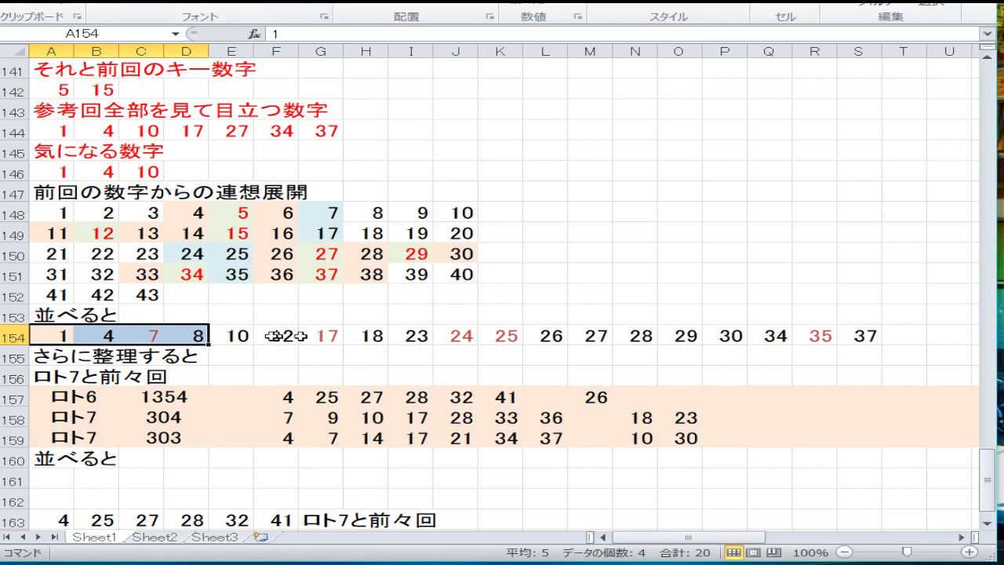
pyautogui.moveTo(412, 336); pyautogui.dragTo(690, 336)
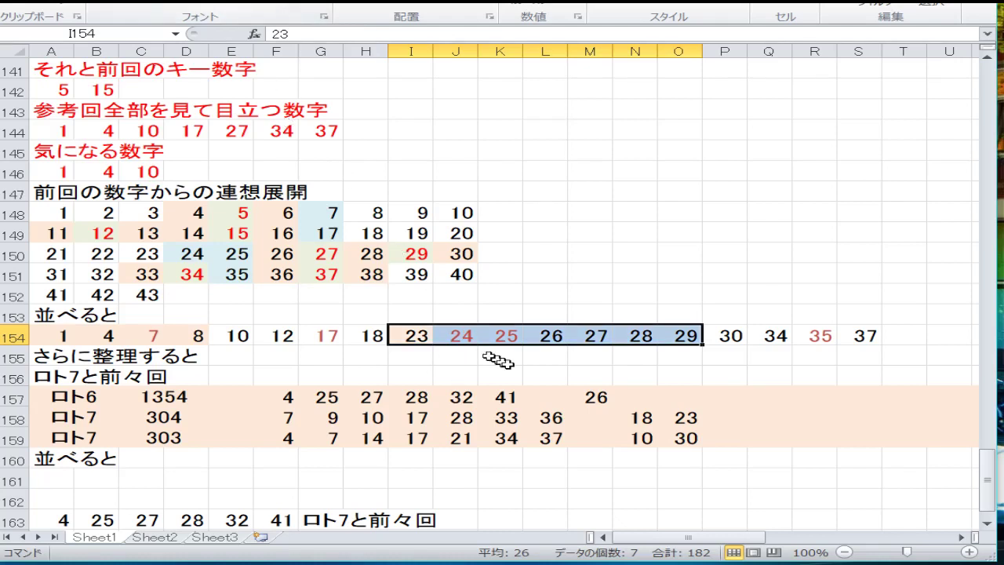
pyautogui.click(542, 375)
# Enter the combination 7, 17, 24, 25, 30 and 35 across row 166, starting in A166.
pyautogui.scroll(-1, 383, 379)
pyautogui.scroll(-1, 383, 379)
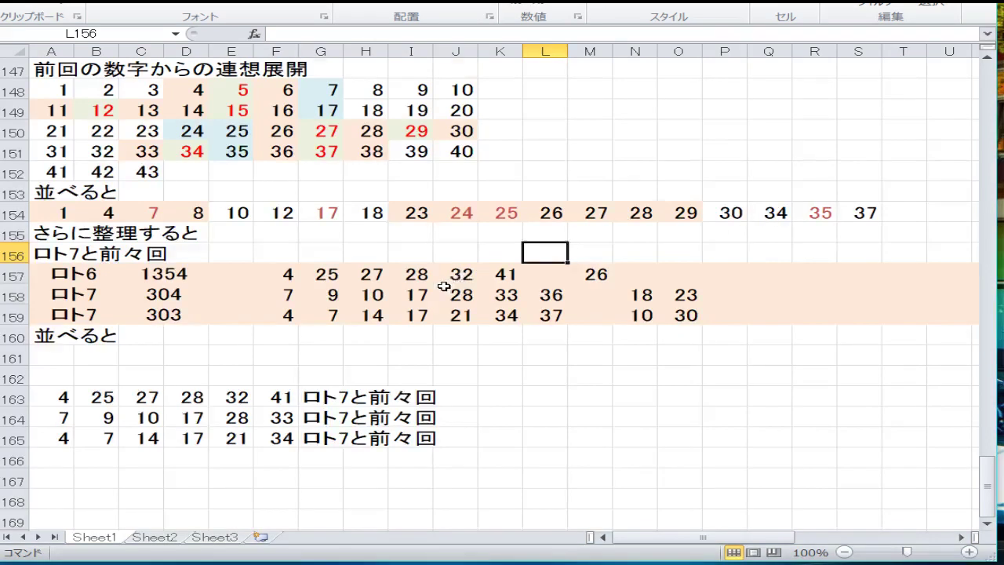
pyautogui.scroll(-1, 416, 270)
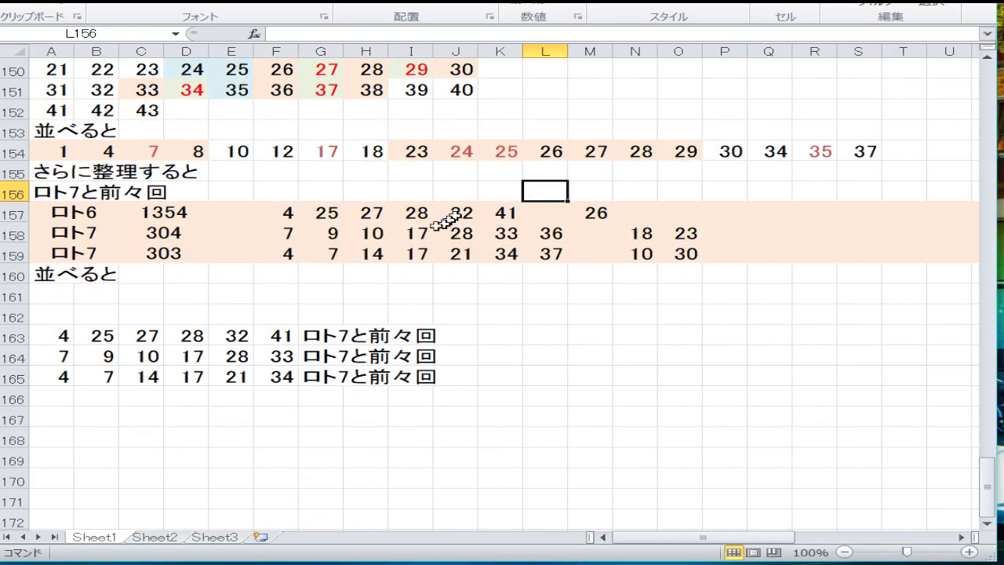
pyautogui.click(143, 417)
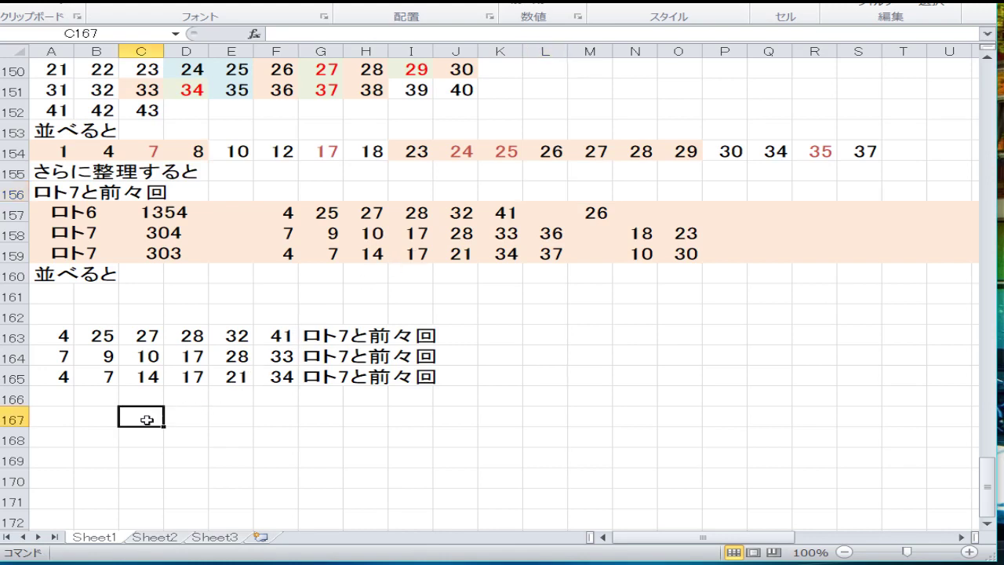
pyautogui.press('Left')
pyautogui.press('Left')
pyautogui.press('Up')
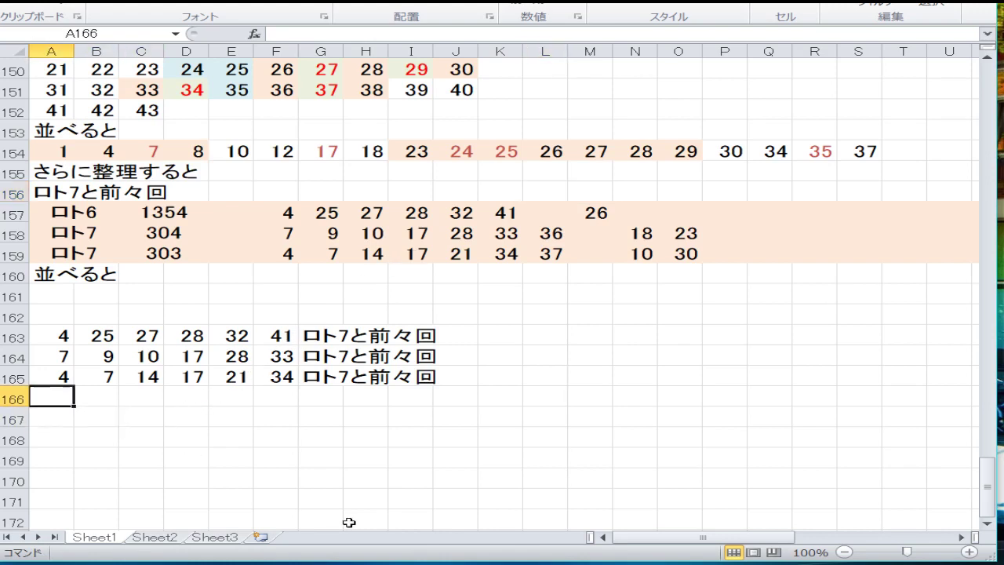
pyautogui.write('7')
pyautogui.press('Tab')
pyautogui.write('17')
pyautogui.press('Tab')
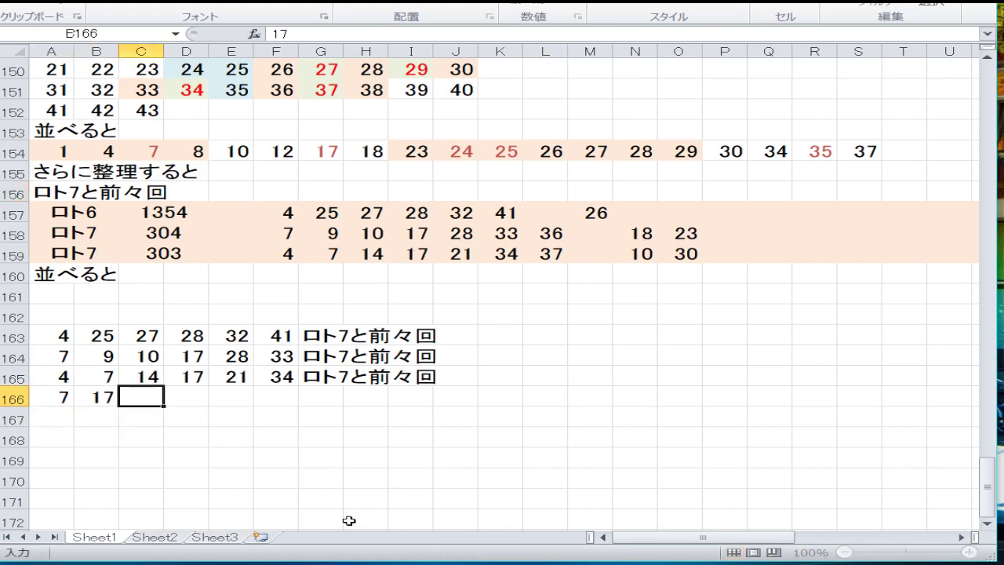
pyautogui.write('24')
pyautogui.press('Tab')
pyautogui.write('25')
pyautogui.press('Tab')
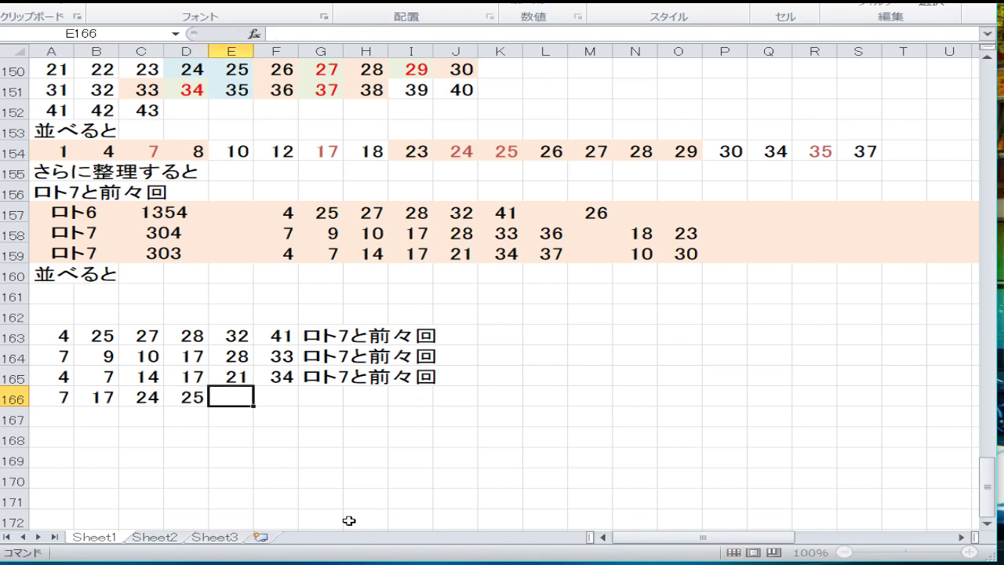
pyautogui.write('30')
pyautogui.press('Tab')
pyautogui.write('35')
pyautogui.press('Return')
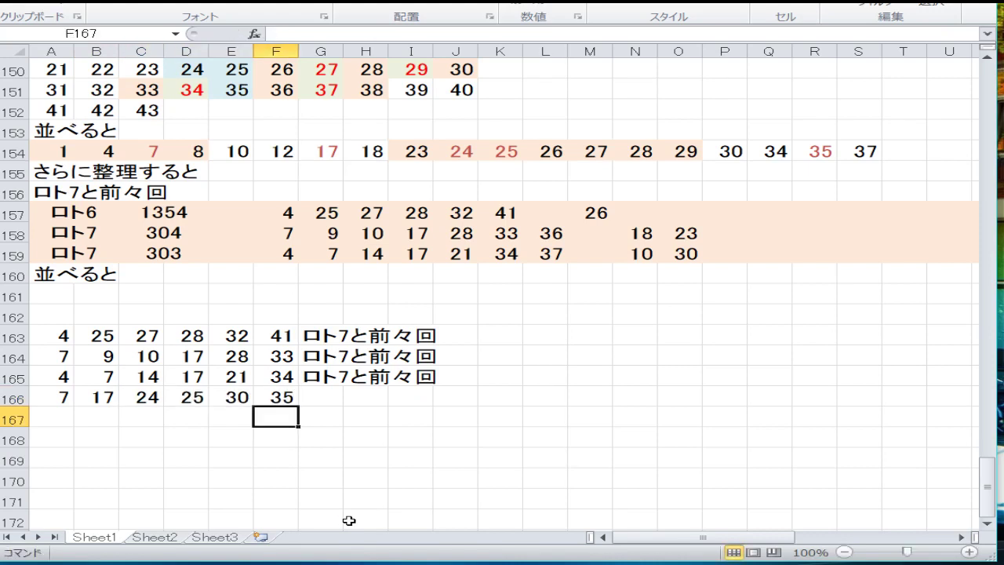
# Enter the label これ in G166 beside the row 166 combination.
pyautogui.press('Up')
pyautogui.press('Right')
pyautogui.press('Zenkaku_Hankaku')
pyautogui.write('kore')
pyautogui.press('Return')
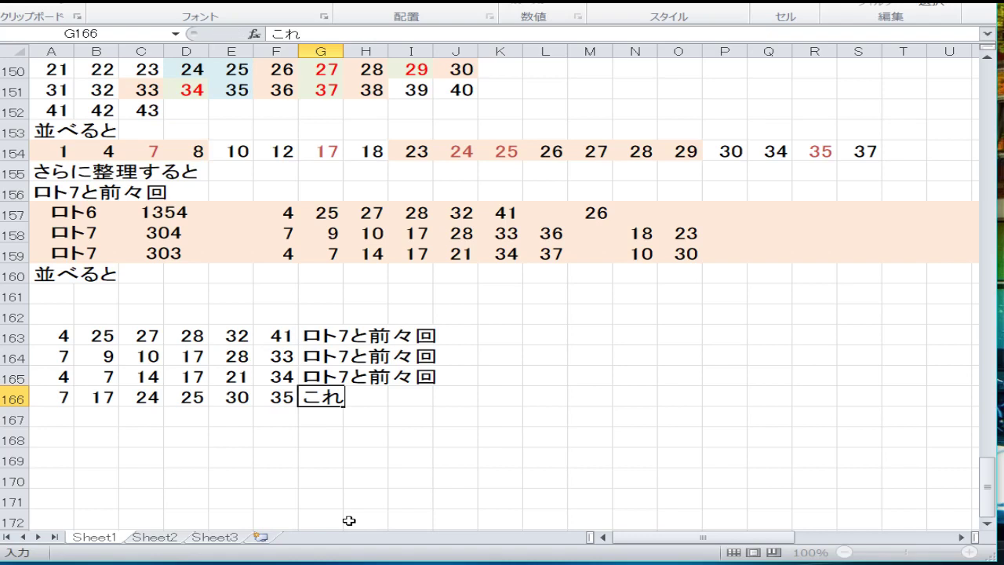
pyautogui.press('Return')
# Enter the combination 4, 7, 10, 17, 28 and 41 across row 167, and return to column A of the next row.
pyautogui.press('Left')
pyautogui.press('Left')
pyautogui.press('Zenkaku_Hankaku')
pyautogui.press('Home')
pyautogui.write('4')
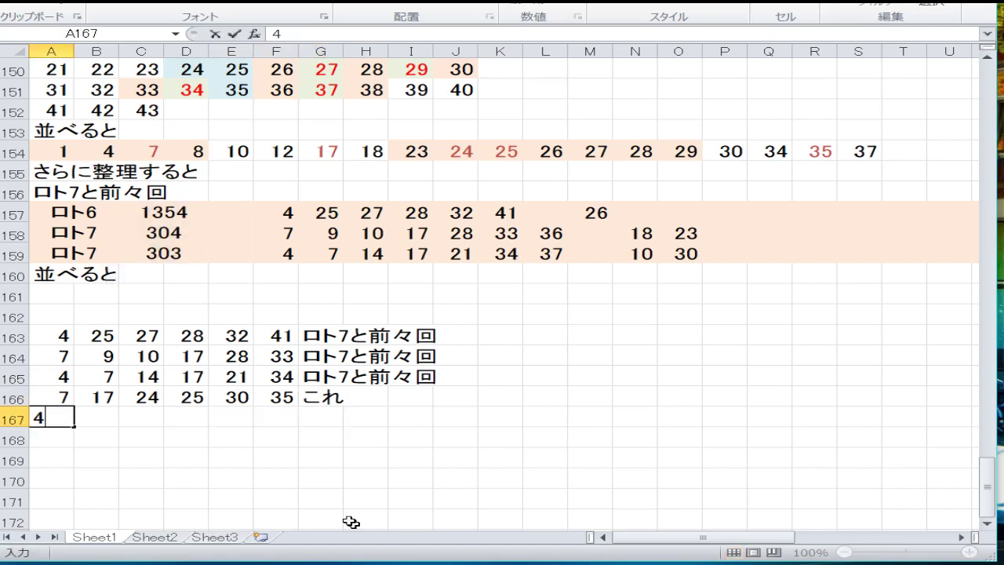
pyautogui.press('Tab')
pyautogui.write('7')
pyautogui.press('Tab')
pyautogui.write('17')
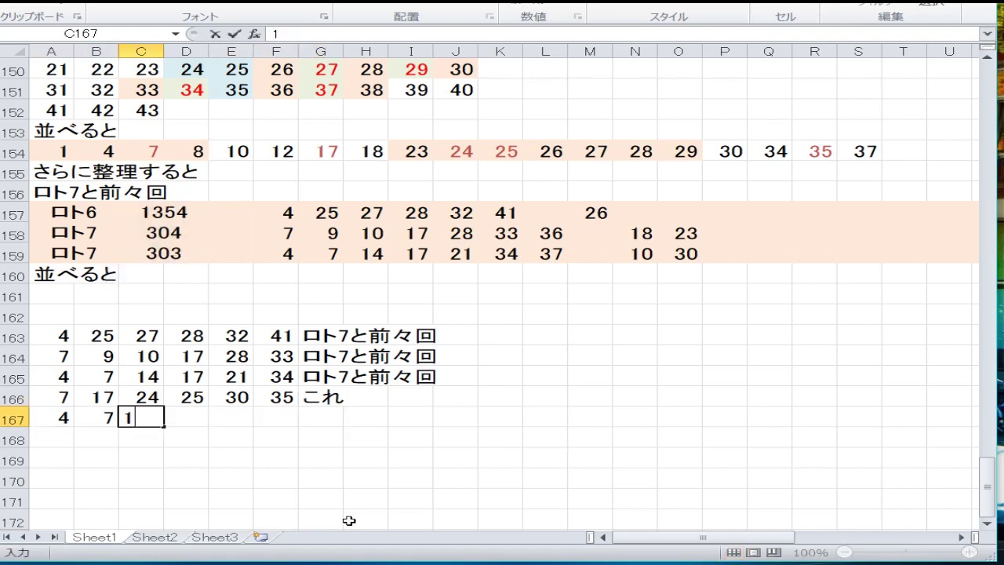
pyautogui.press('Tab')
pyautogui.press('Left')
pyautogui.write('10')
pyautogui.press('Tab')
pyautogui.write('17')
pyautogui.press('Tab')
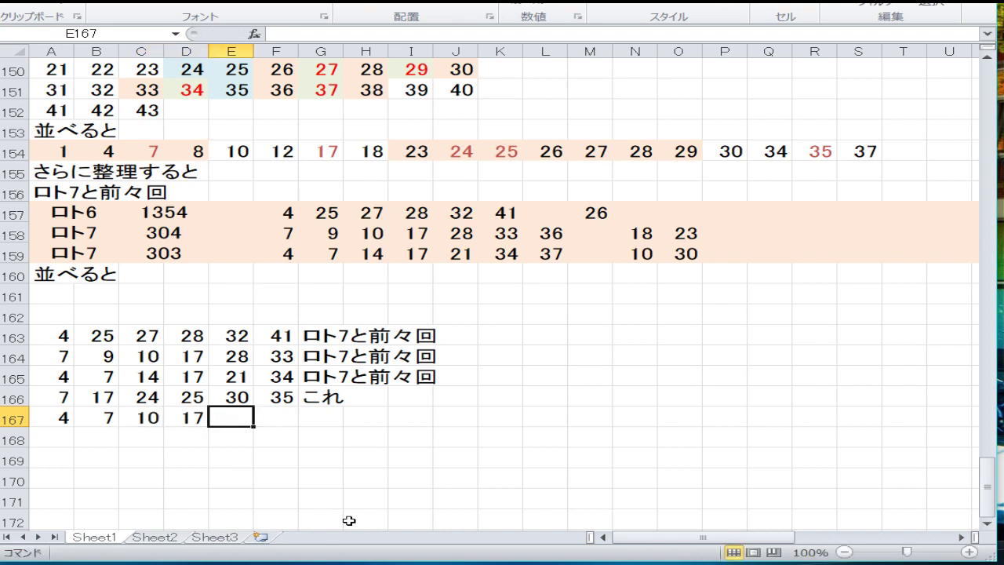
pyautogui.write('28')
pyautogui.press('Tab')
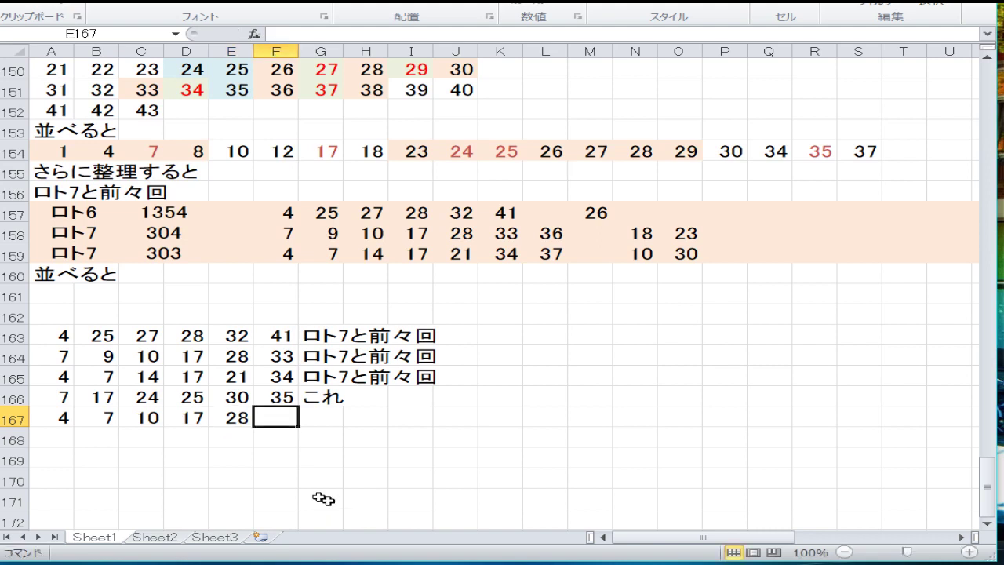
pyautogui.write('41')
pyautogui.press('Return')
pyautogui.press('Left')
pyautogui.press('Left')
pyautogui.press('Left')
pyautogui.press('Left')
pyautogui.press('Left')
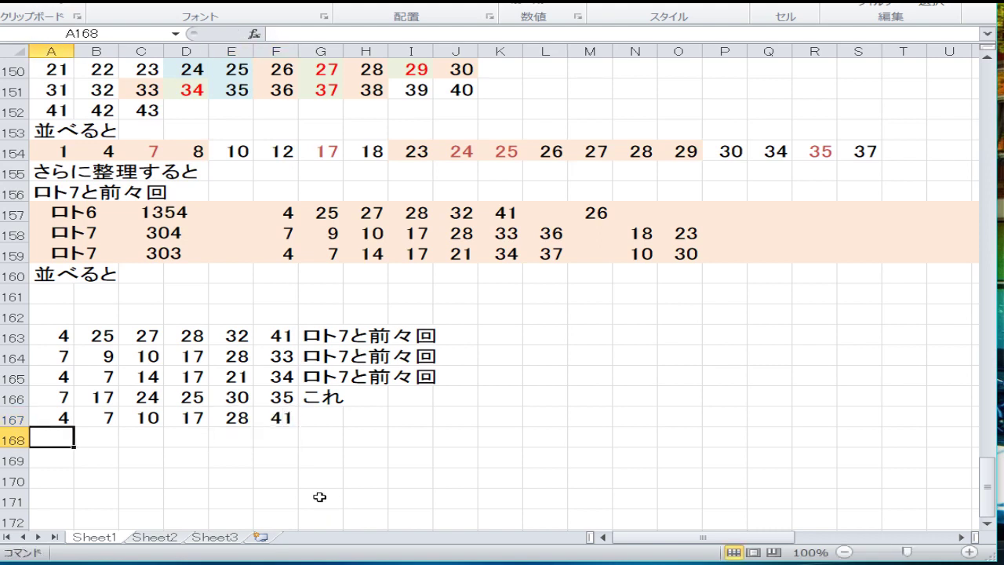
pyautogui.press('Down')
pyautogui.press('Down')
pyautogui.press('Down')
pyautogui.press('Down')
pyautogui.press('Down')
pyautogui.press('Up')
pyautogui.press('Up')
pyautogui.press('Up')
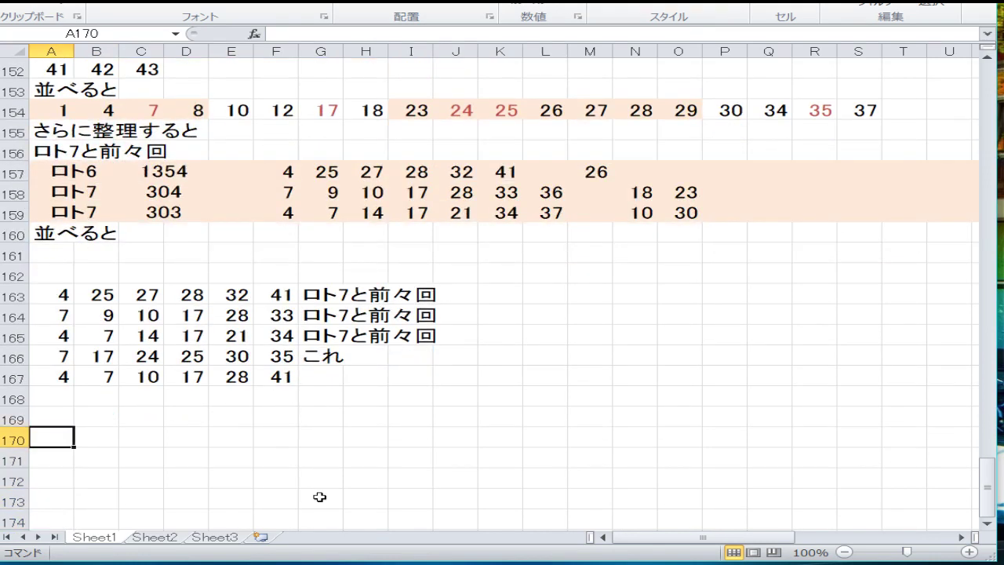
pyautogui.press('Up')
pyautogui.press('Up')
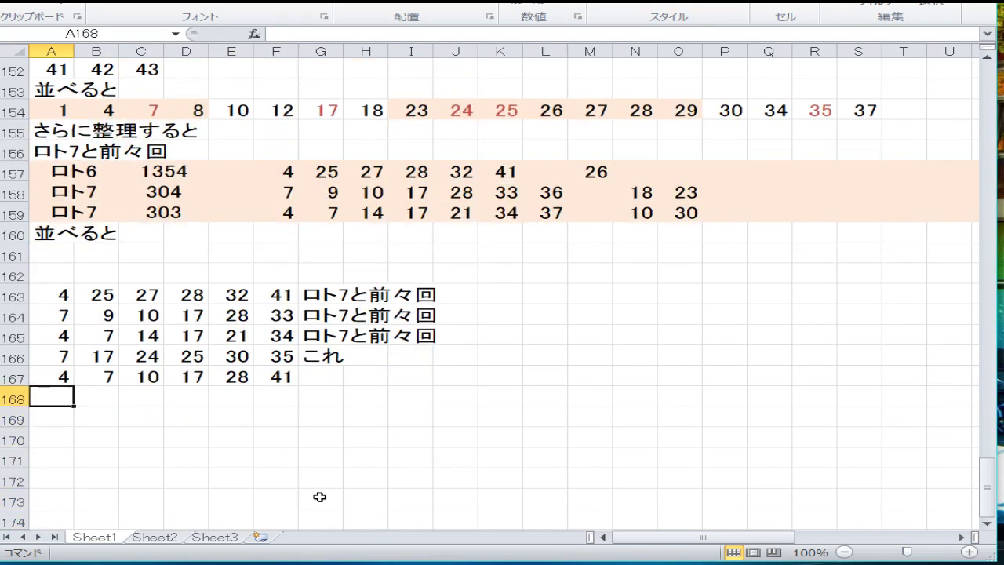
# Enter the combination 4, 5, 15, 17, 24 and 35 across row 168, starting in A168.
pyautogui.write('4')
pyautogui.press('Tab')
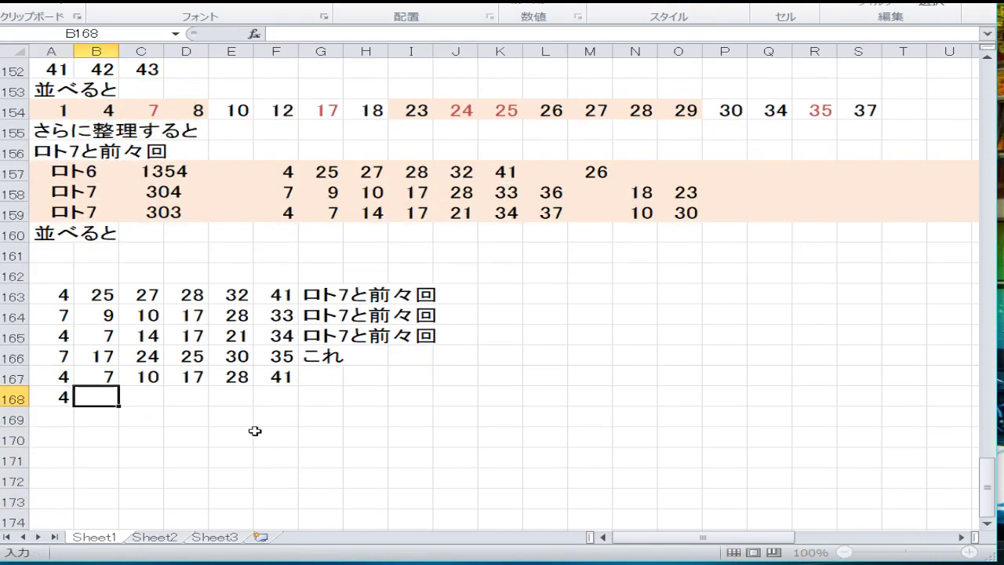
pyautogui.write('5')
pyautogui.press('Tab')
pyautogui.write('15')
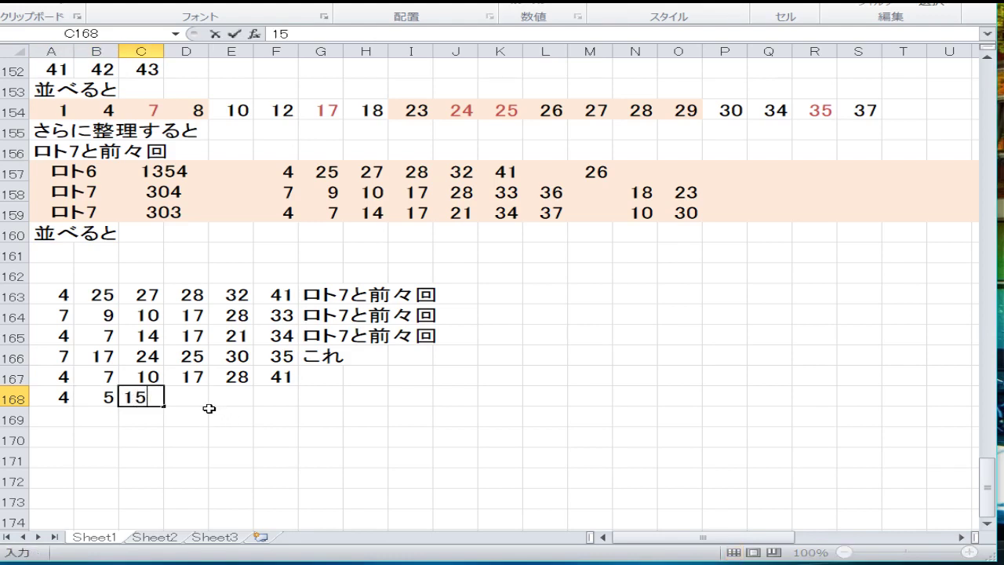
pyautogui.press('Tab')
pyautogui.write('1')
pyautogui.press('Tab')
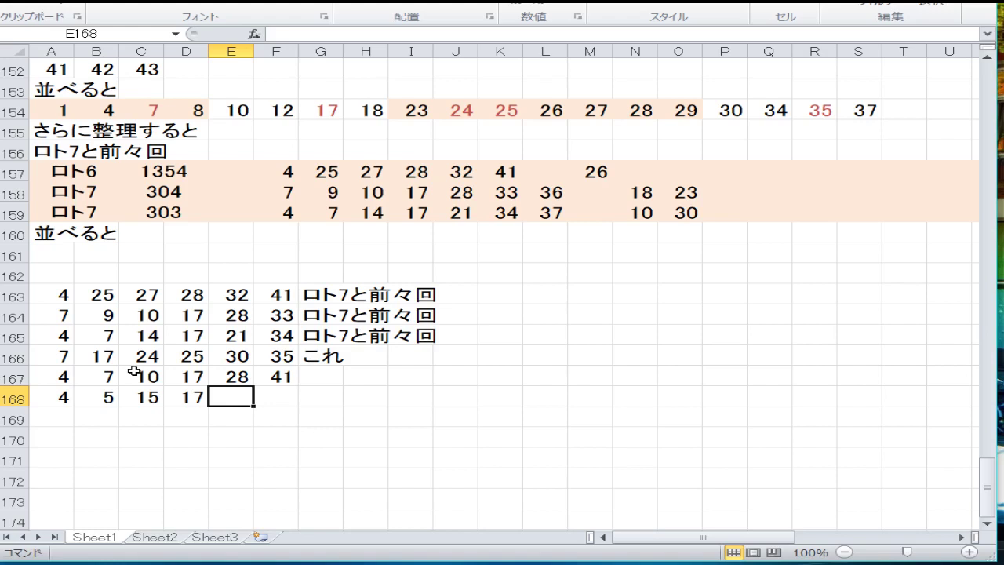
pyautogui.write('24')
pyautogui.press('Tab')
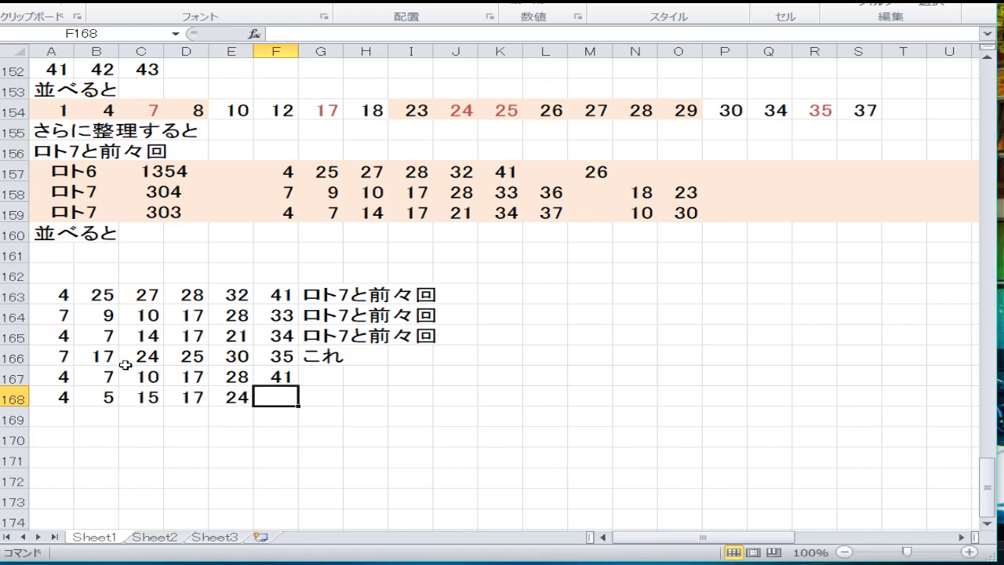
pyautogui.write('35')
pyautogui.press('Return')
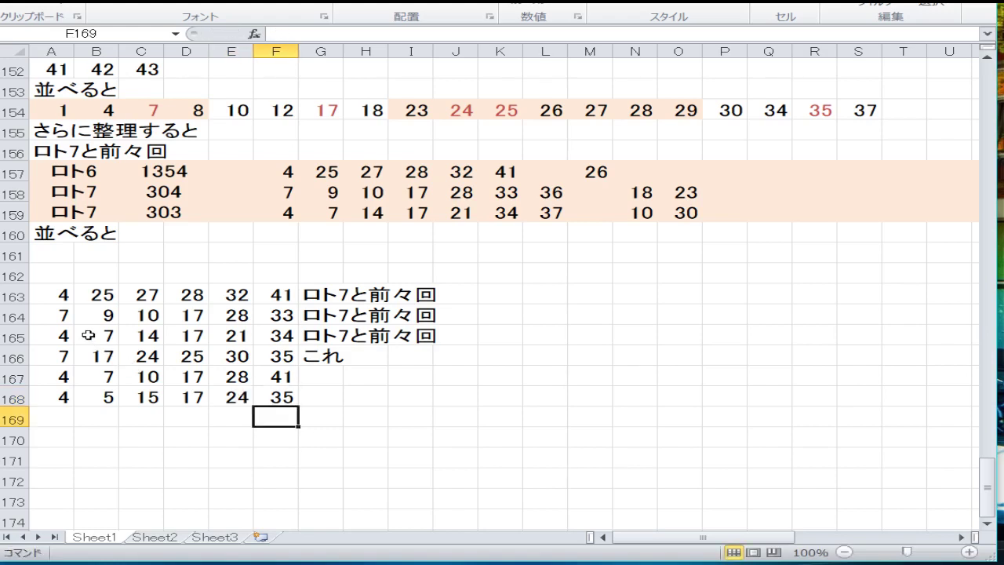
# Start the next combination by entering 1 in A169.
pyautogui.press('Left')
pyautogui.press('Left')
pyautogui.press('Left')
pyautogui.press('Left')
pyautogui.press('Left')
pyautogui.press('Down')
pyautogui.press('Down')
pyautogui.press('Down')
pyautogui.press('Down')
pyautogui.press('Down')
pyautogui.press('Down')
pyautogui.press('Down')
pyautogui.press('Down')
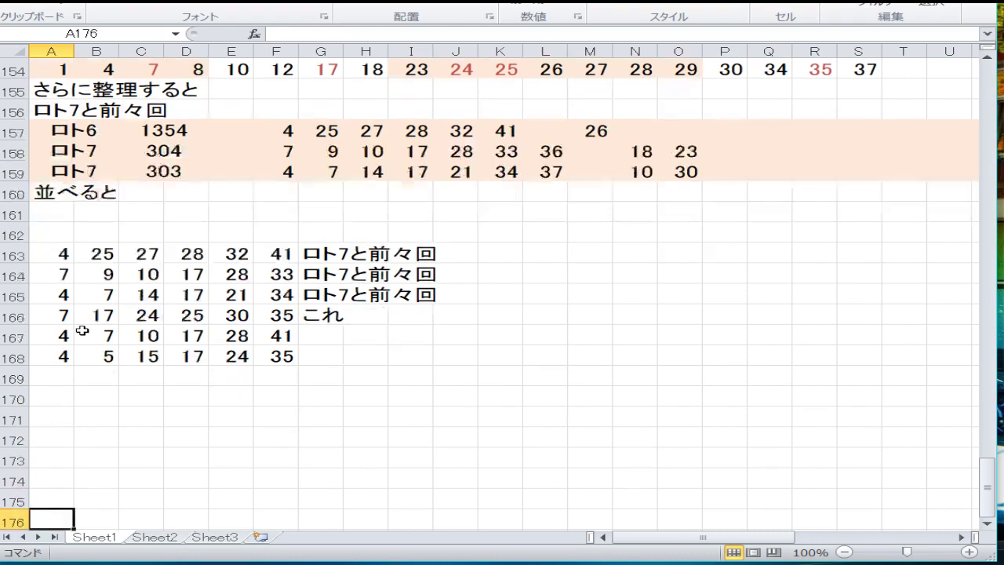
pyautogui.press('Up')
pyautogui.press('Up')
pyautogui.press('Up')
pyautogui.press('Up')
pyautogui.press('Up')
pyautogui.press('Up')
pyautogui.press('Up')
pyautogui.press('Up')
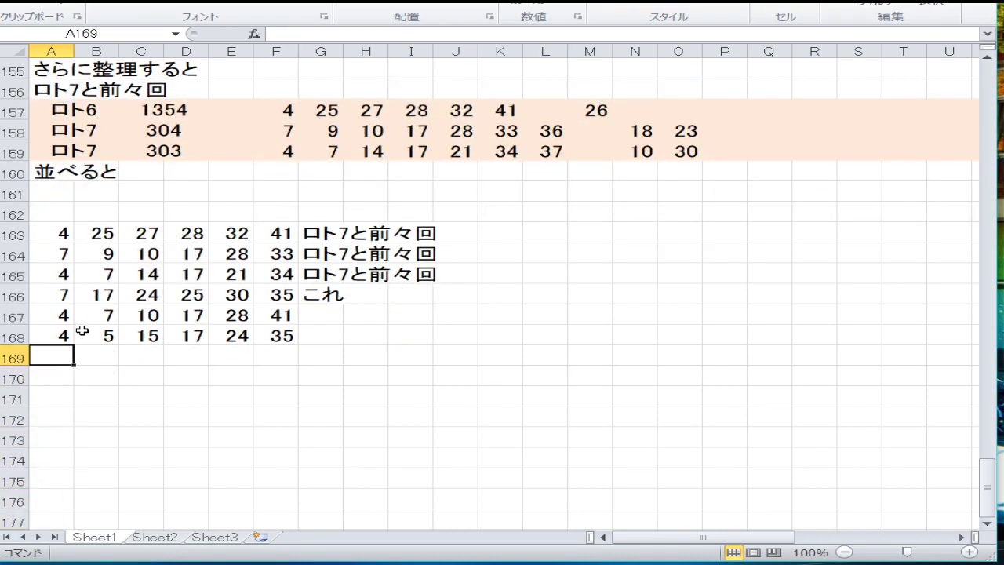
pyautogui.write('1')
pyautogui.press('Return')
pyautogui.press('Right')
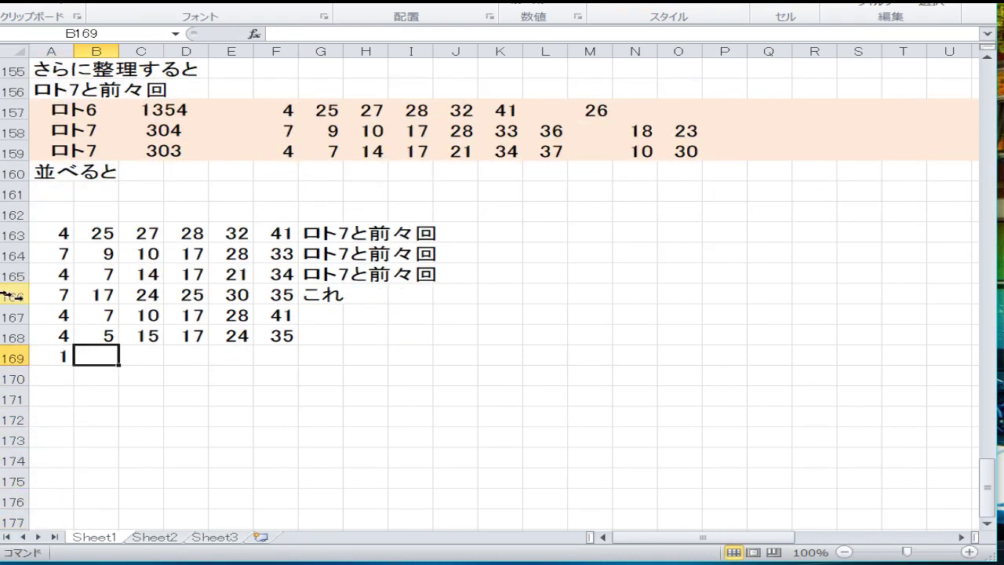
# Review the reference draws, key numbers and number grid in rows 132 to 154 for further candidates.
pyautogui.press('Up')
pyautogui.press('Up')
pyautogui.press('Up')
pyautogui.press('Up')
pyautogui.press('Up')
pyautogui.press('Up')
pyautogui.press('Up')
pyautogui.press('Up')
pyautogui.press('Up')
pyautogui.press('Up')
pyautogui.press('Up')
pyautogui.press('Up')
pyautogui.press('Up')
pyautogui.press('Up')
pyautogui.press('Up')
pyautogui.press('Up')
pyautogui.press('Up')
pyautogui.press('Up')
pyautogui.press('Up')
pyautogui.press('Up')
pyautogui.press('Up')
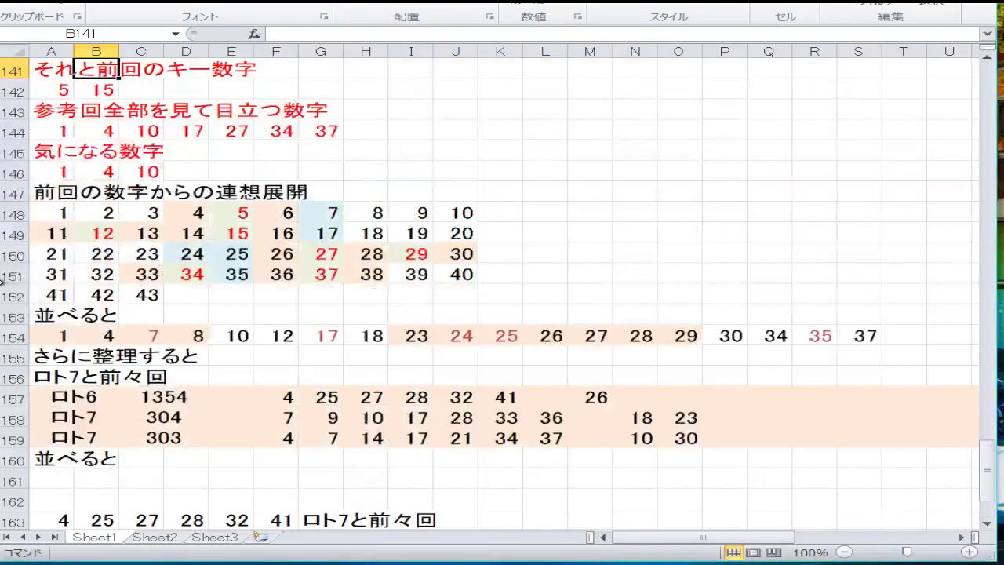
pyautogui.press('Up')
pyautogui.press('Up')
pyautogui.press('Up')
pyautogui.press('Left')
pyautogui.press('Up')
pyautogui.press('Up')
pyautogui.press('Up')
pyautogui.press('Up')
pyautogui.press('Up')
pyautogui.press('Up')
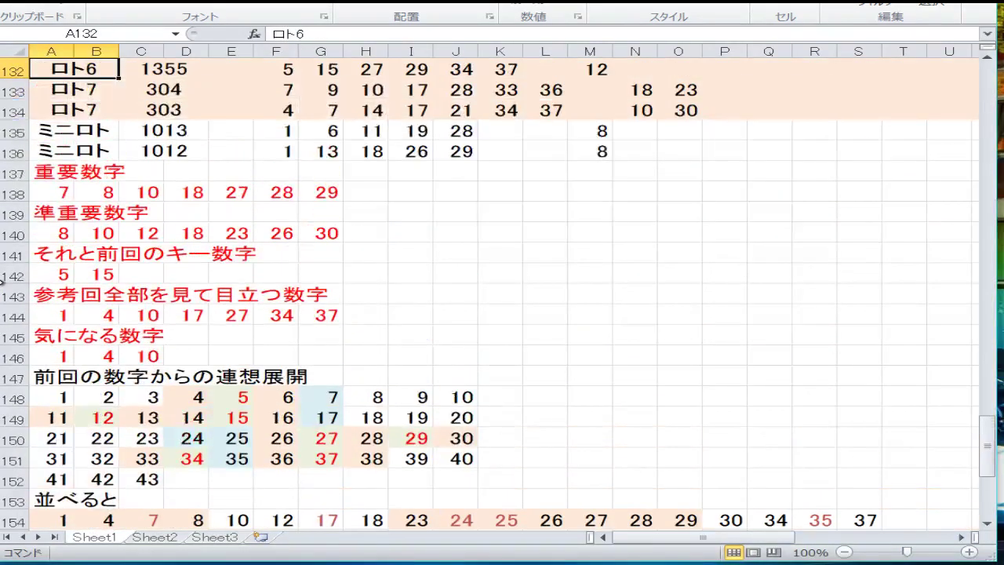
pyautogui.press('Down')
pyautogui.press('Right')
pyautogui.press('Down')
pyautogui.press('Down')
pyautogui.press('Down')
pyautogui.press('Down')
pyautogui.press('Down')
pyautogui.press('Down')
pyautogui.press('Down')
pyautogui.press('Down')
pyautogui.press('Down')
pyautogui.press('Down')
pyautogui.press('Down')
pyautogui.press('Down')
pyautogui.press('Down')
pyautogui.press('Down')
pyautogui.press('Down')
pyautogui.press('Down')
pyautogui.press('Down')
pyautogui.press('Down')
pyautogui.press('Down')
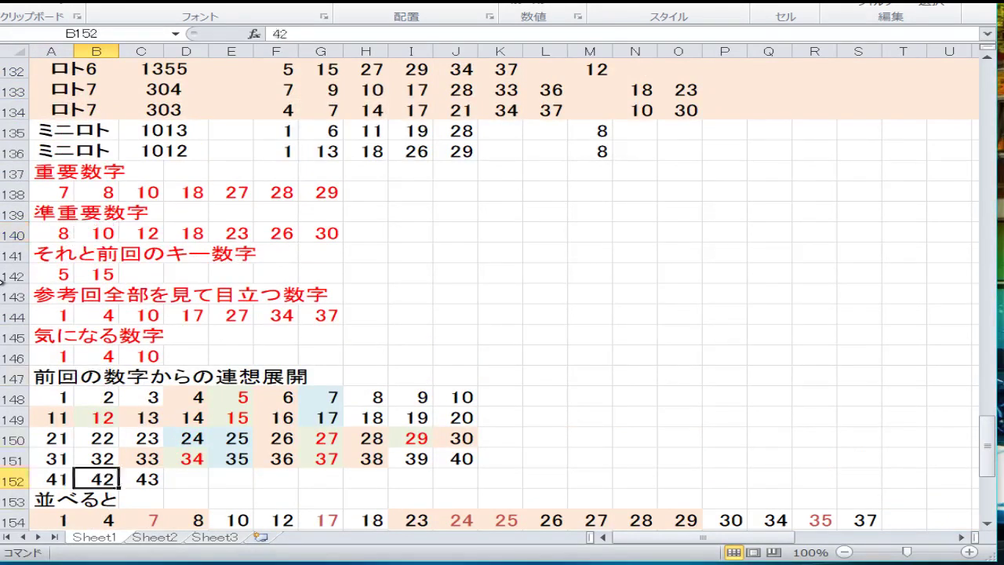
pyautogui.press('Down')
pyautogui.press('Down')
pyautogui.press('Down')
pyautogui.press('Down')
pyautogui.press('Down')
pyautogui.press('Down')
pyautogui.press('Down')
pyautogui.press('Down')
pyautogui.press('Down')
pyautogui.press('Down')
pyautogui.press('Down')
pyautogui.press('Down')
pyautogui.press('Down')
pyautogui.press('Down')
pyautogui.press('Down')
pyautogui.press('Down')
pyautogui.press('Down')
pyautogui.press('Down')
pyautogui.press('Down')
pyautogui.press('Down')
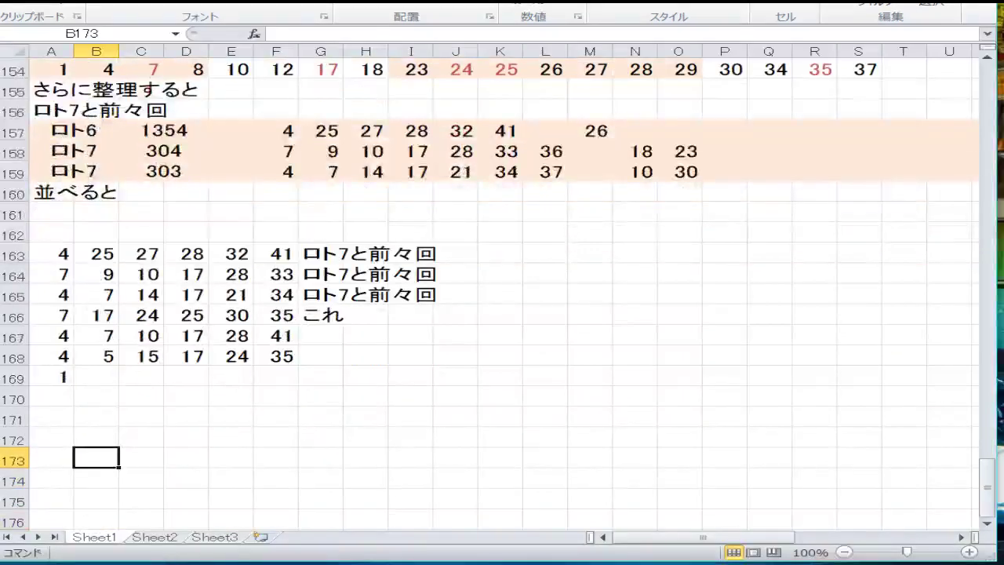
# Continue the row 169 combination with 5, 7 and 15 in B169 to D169.
pyautogui.press('Up')
pyautogui.press('Up')
pyautogui.press('Up')
pyautogui.press('Up')
pyautogui.write('5')
pyautogui.press('Tab')
pyautogui.write('7')
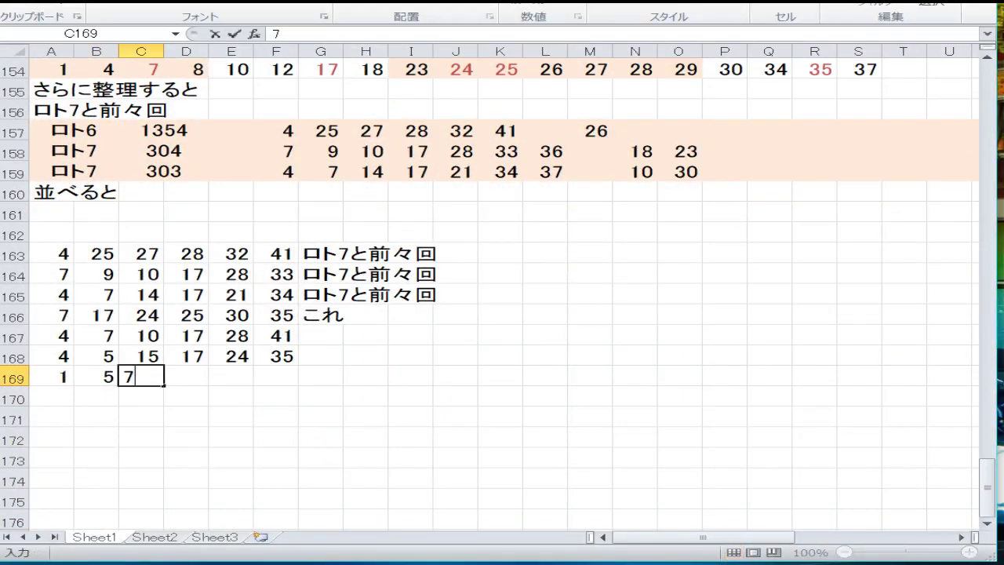
pyautogui.press('Tab')
pyautogui.write('15')
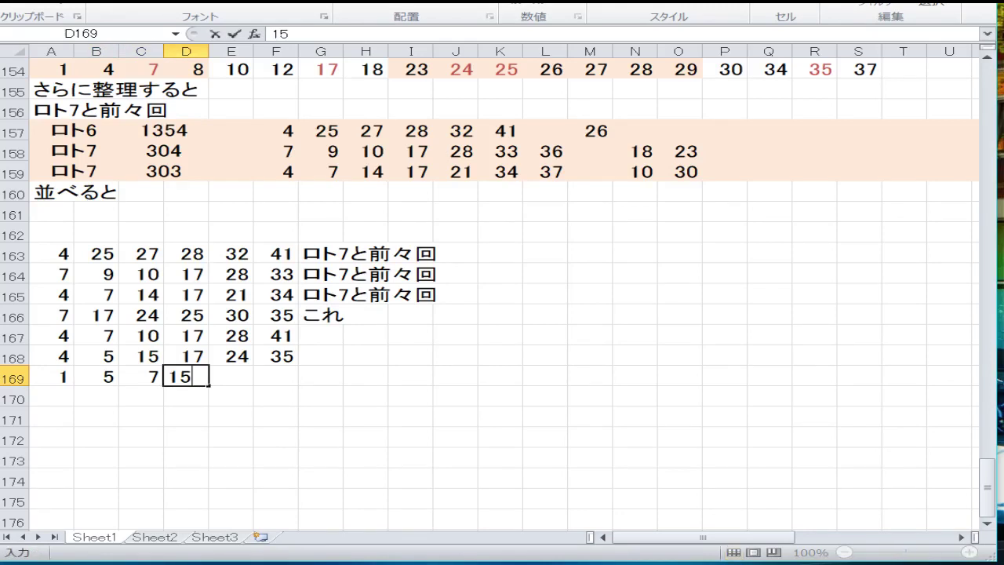
pyautogui.press('Tab')
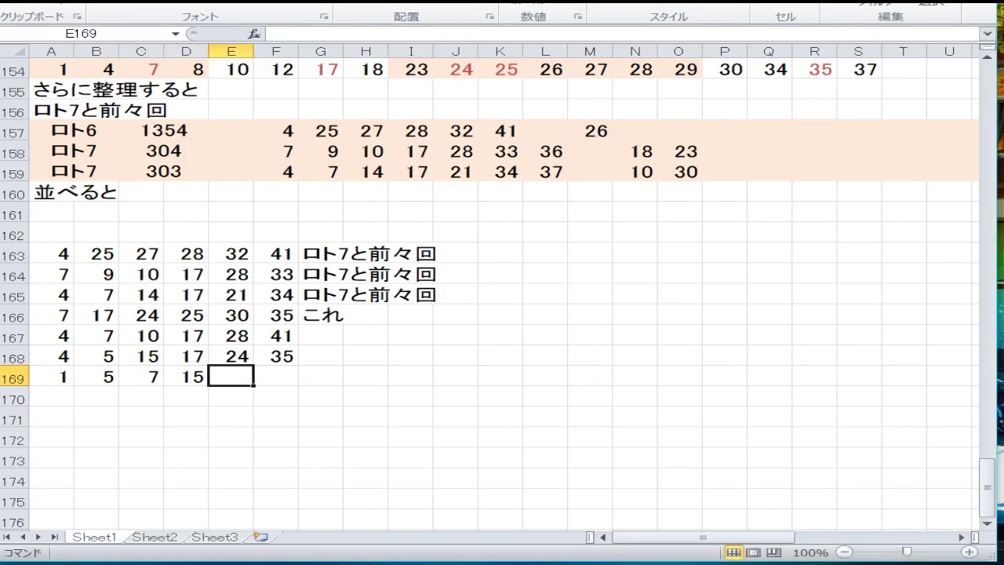
# Check the arranged candidate list in row 154 for numbers to complete the row 169 combination.
pyautogui.press('Up')
pyautogui.press('Up')
pyautogui.press('Up')
pyautogui.press('Up')
pyautogui.press('Up')
pyautogui.press('Up')
pyautogui.press('Up')
pyautogui.press('Up')
pyautogui.press('Up')
pyautogui.press('Up')
pyautogui.press('Up')
pyautogui.press('Up')
pyautogui.press('Up')
pyautogui.press('Up')
pyautogui.press('Up')
pyautogui.press('Up')
pyautogui.press('Up')
pyautogui.press('Down')
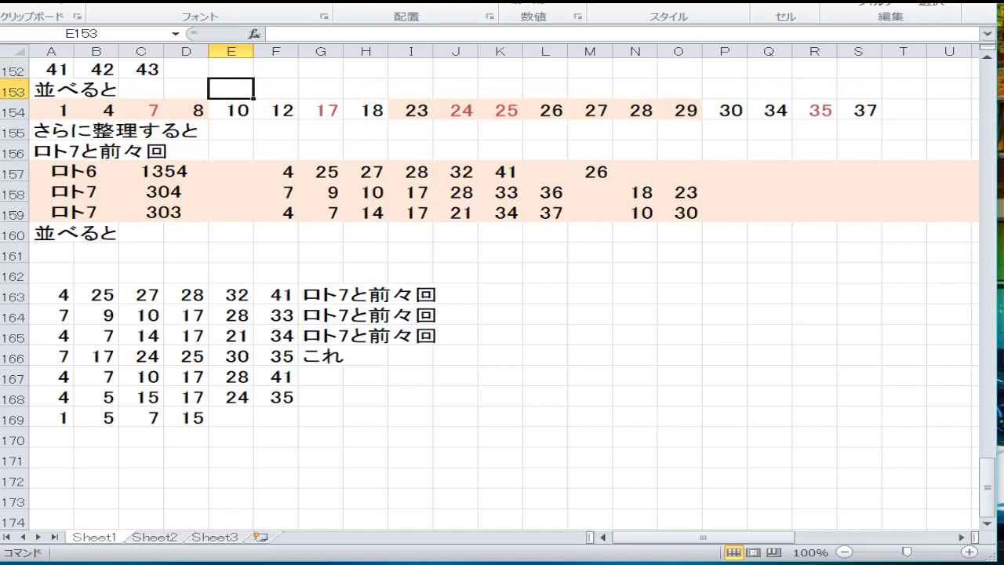
pyautogui.press('Down')
pyautogui.press('Down')
pyautogui.press('Down')
pyautogui.press('Down')
pyautogui.press('Down')
pyautogui.press('Down')
pyautogui.press('Down')
pyautogui.press('Down')
pyautogui.press('Down')
pyautogui.press('Down')
pyautogui.press('Down')
pyautogui.press('Down')
pyautogui.press('Down')
pyautogui.press('Down')
pyautogui.press('Down')
pyautogui.press('Down')
# Complete the row 169 combination with 24 in E169 and 25 in F169.
pyautogui.write('24')
pyautogui.press('Tab')
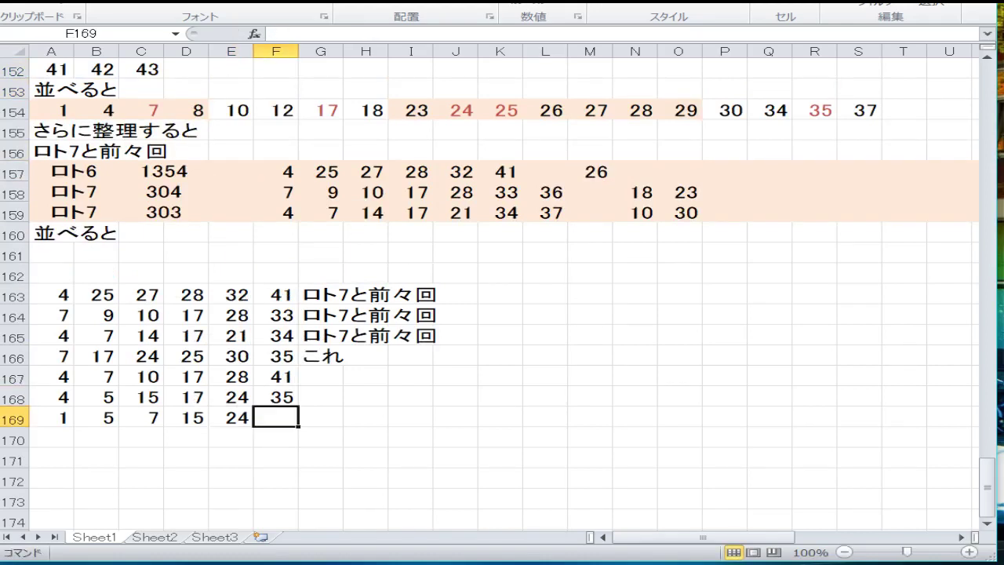
pyautogui.write('25')
pyautogui.press('Return')
# Start the row 170 combination with 1, 7 and 15 in A170 to C170.
pyautogui.press('Left')
pyautogui.press('Home')
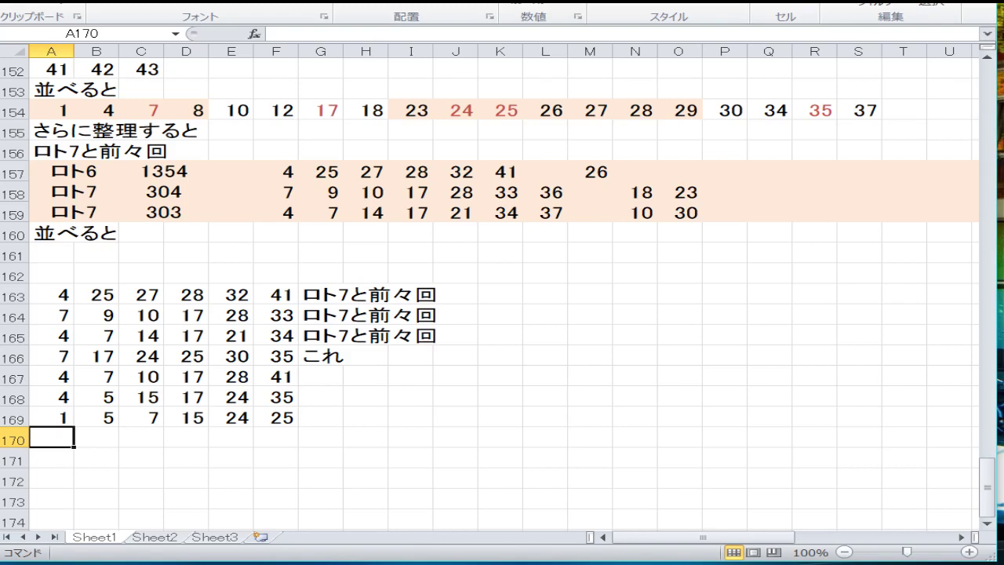
pyautogui.write('1')
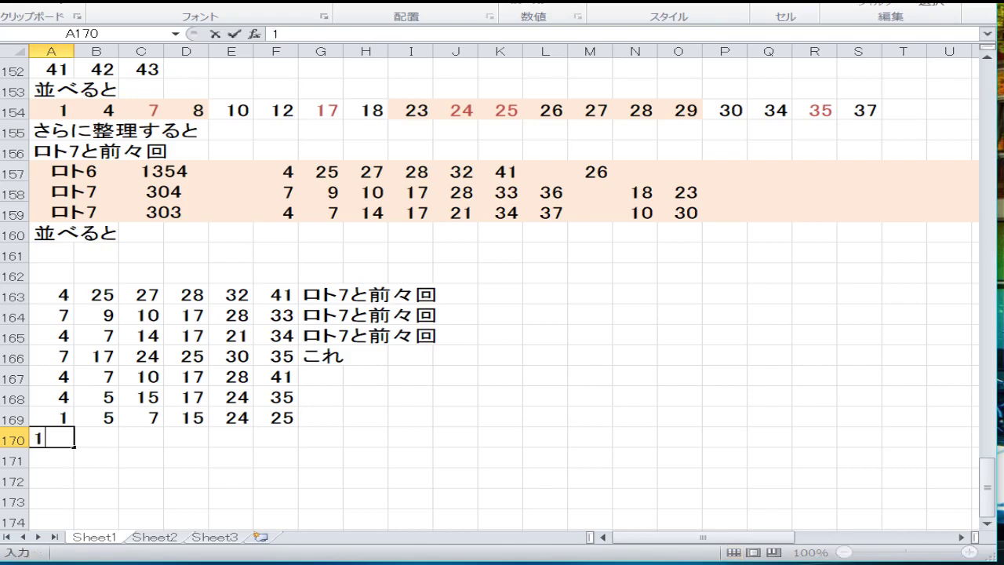
pyautogui.press('Tab')
pyautogui.write('7')
pyautogui.press('Tab')
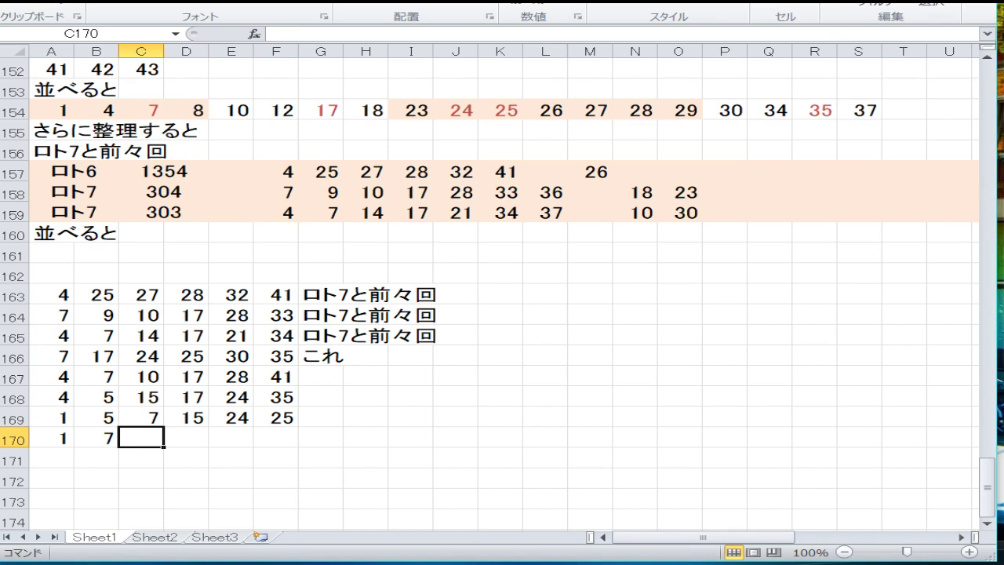
pyautogui.write('15')
pyautogui.press('Tab')
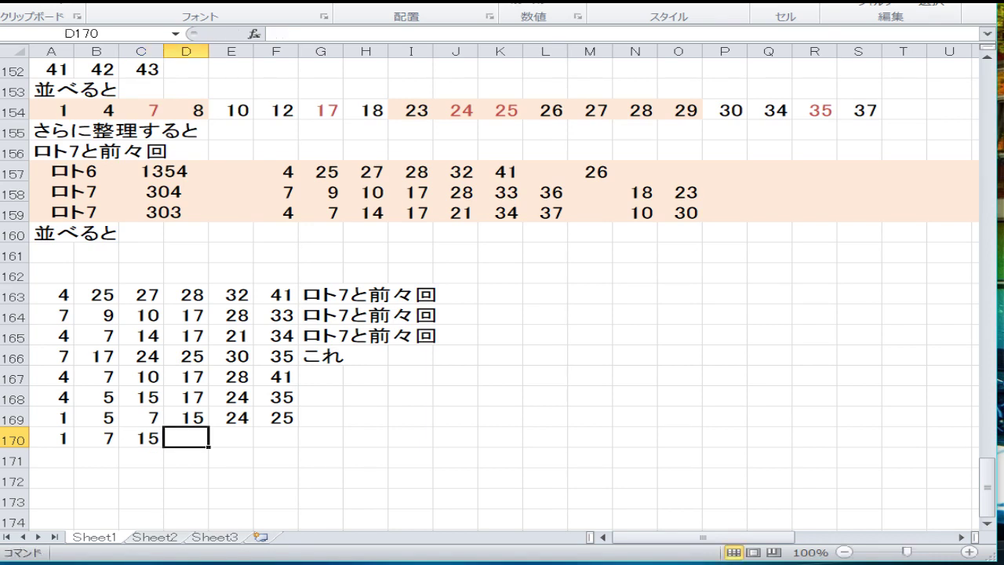
# Complete the row 170 combination with 18, 28 and 34 in D170 to F170.
pyautogui.write('18')
pyautogui.press('Tab')
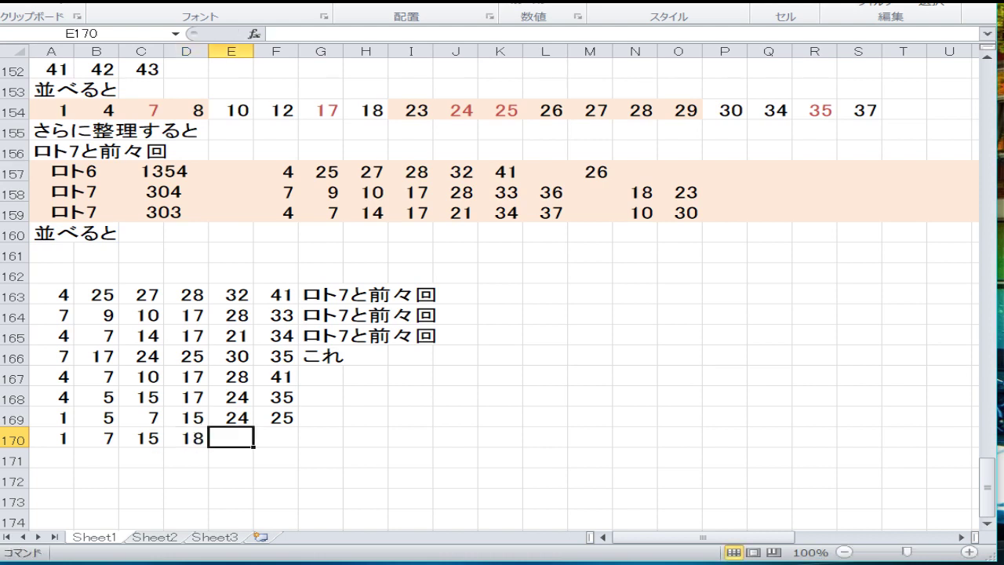
pyautogui.write('28')
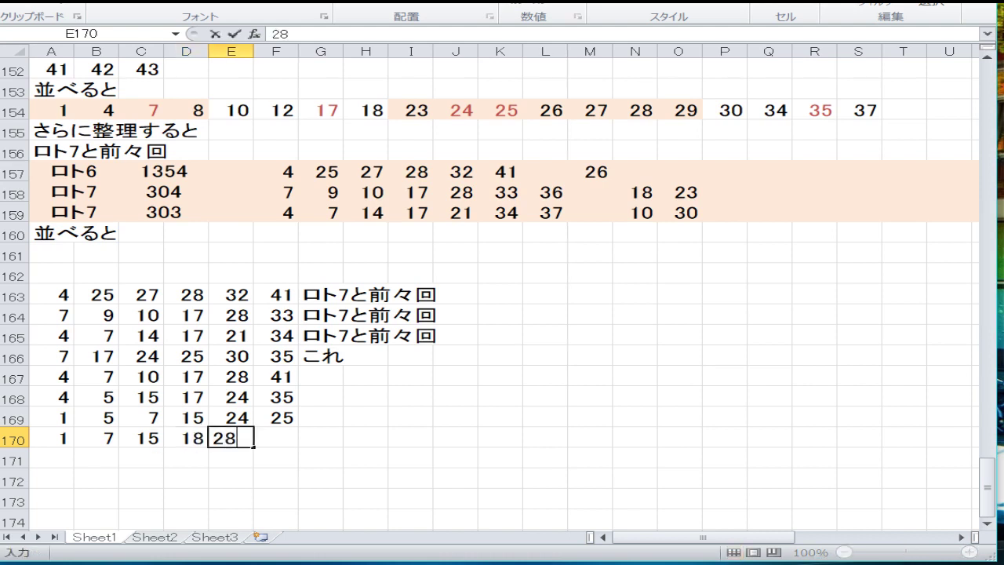
pyautogui.press('Tab')
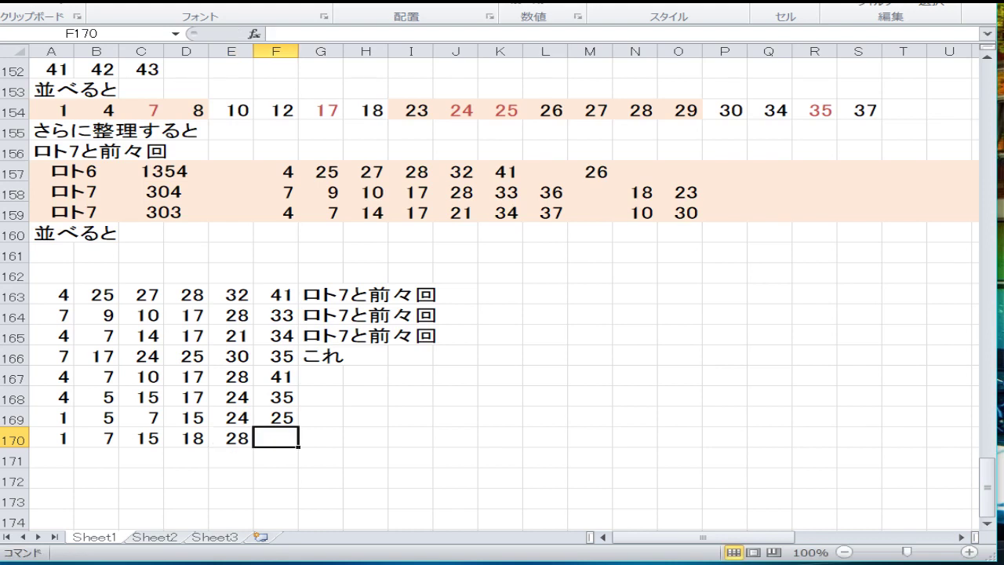
pyautogui.write('34')
pyautogui.press('Down')
# Enter the closing numbers 37, 33 and 35 for the next three combinations in F171 to F173.
pyautogui.write('37')
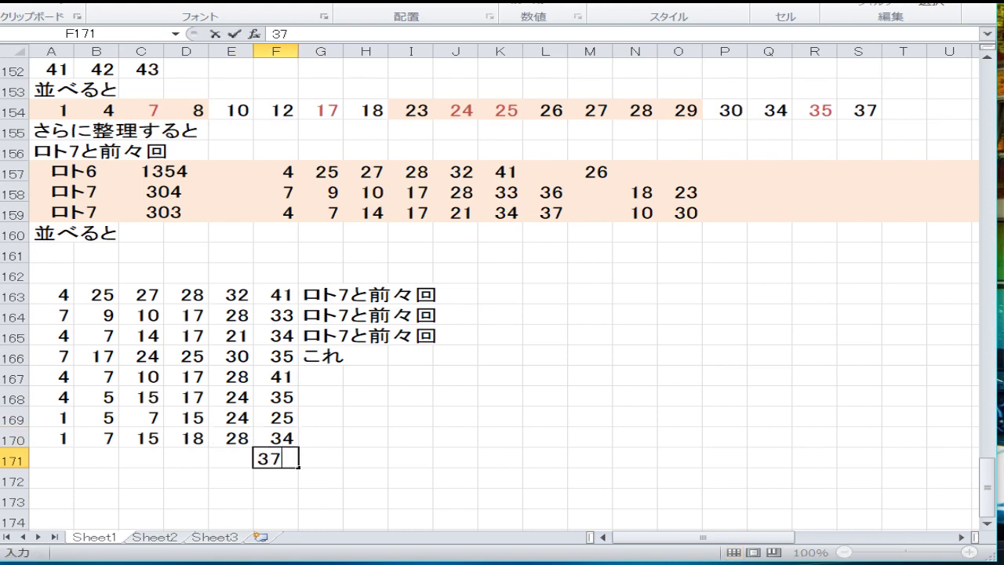
pyautogui.press('Left')
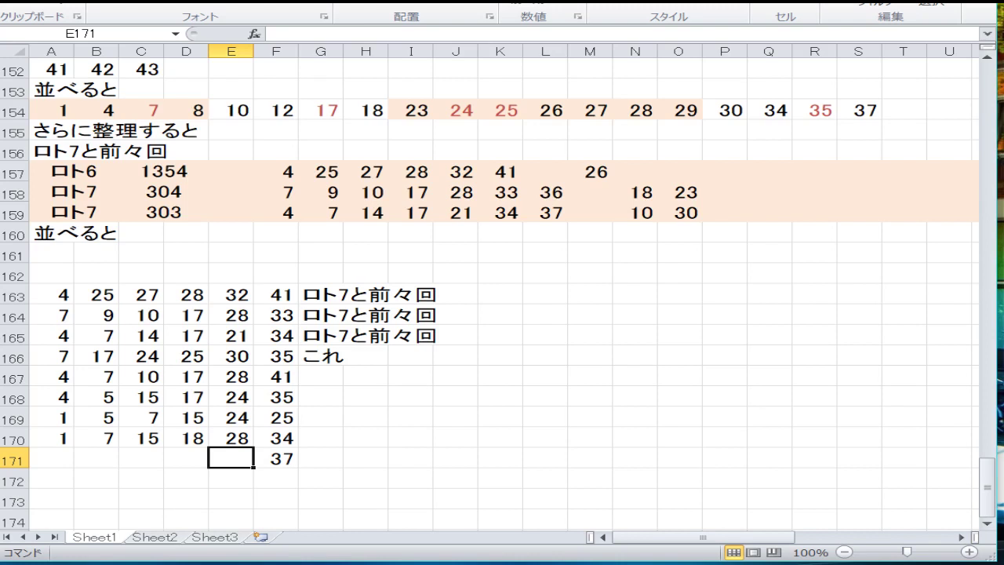
pyautogui.press('Down')
pyautogui.press('Right')
pyautogui.write('33')
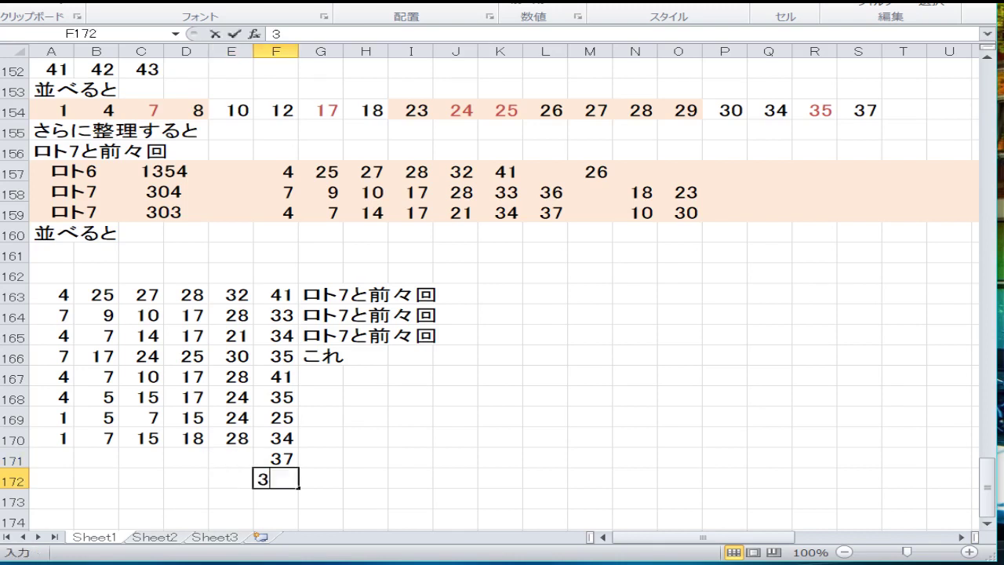
pyautogui.press('Down')
pyautogui.write('35')
pyautogui.press('Down')
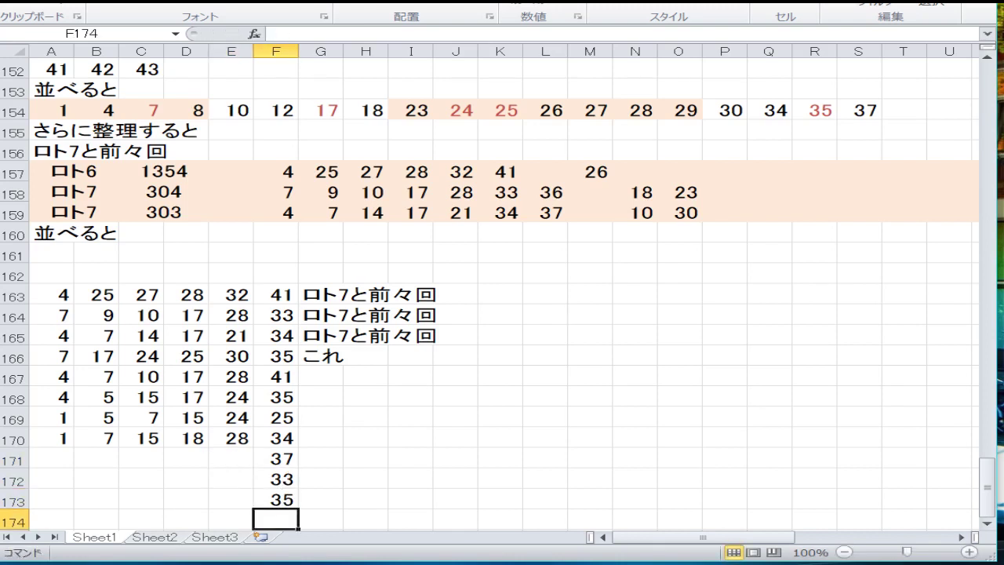
# Start the row 171 combination with 7, 8 and 17 in A171 to C171.
pyautogui.press('Up')
pyautogui.press('Up')
pyautogui.press('Up')
pyautogui.press('Up')
pyautogui.press('Left')
pyautogui.press('Left')
pyautogui.press('Left')
pyautogui.press('Left')
pyautogui.press('Left')
pyautogui.press('Down')
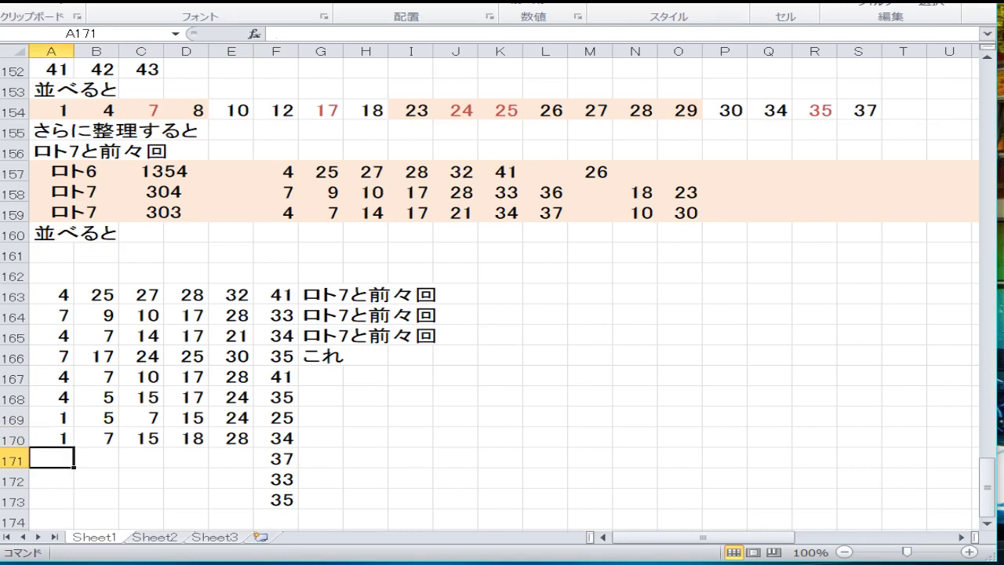
pyautogui.write('7')
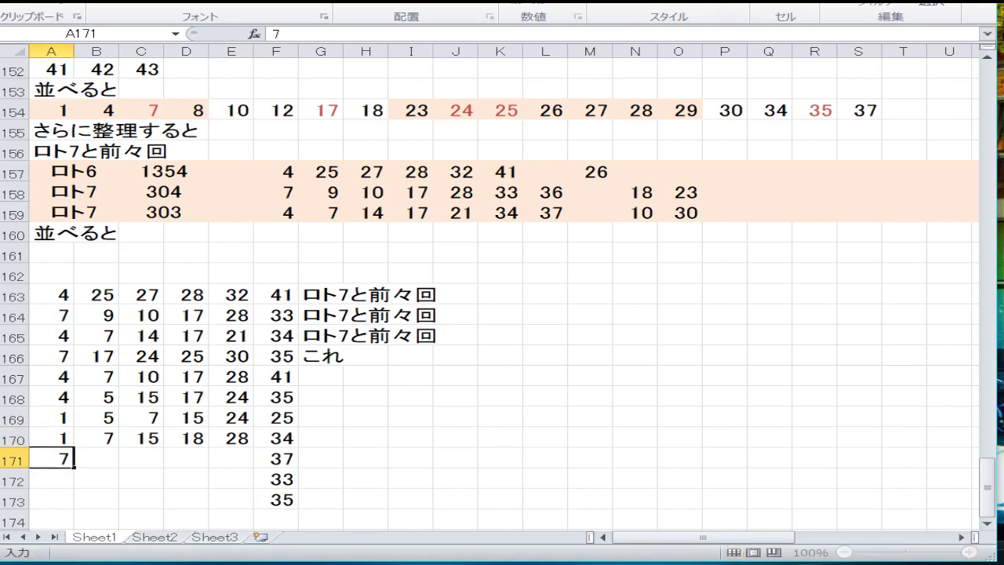
pyautogui.press('Right')
pyautogui.write('8')
pyautogui.press('Right')
pyautogui.write('17')
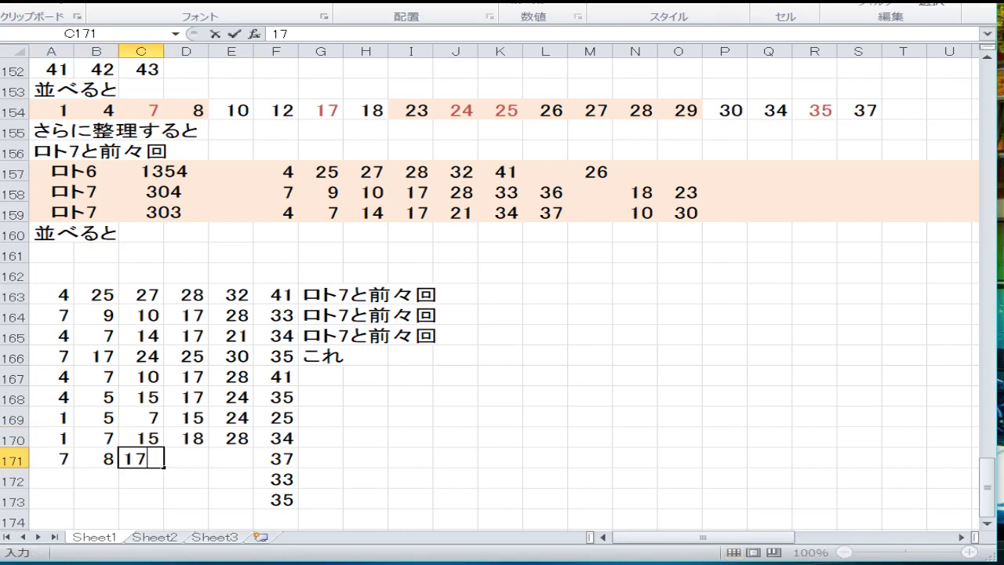
pyautogui.press('Right')
# Fill the remaining cells of the row 171 combination with 18 in D171 and 25 in E171.
pyautogui.write('18')
pyautogui.press('Right')
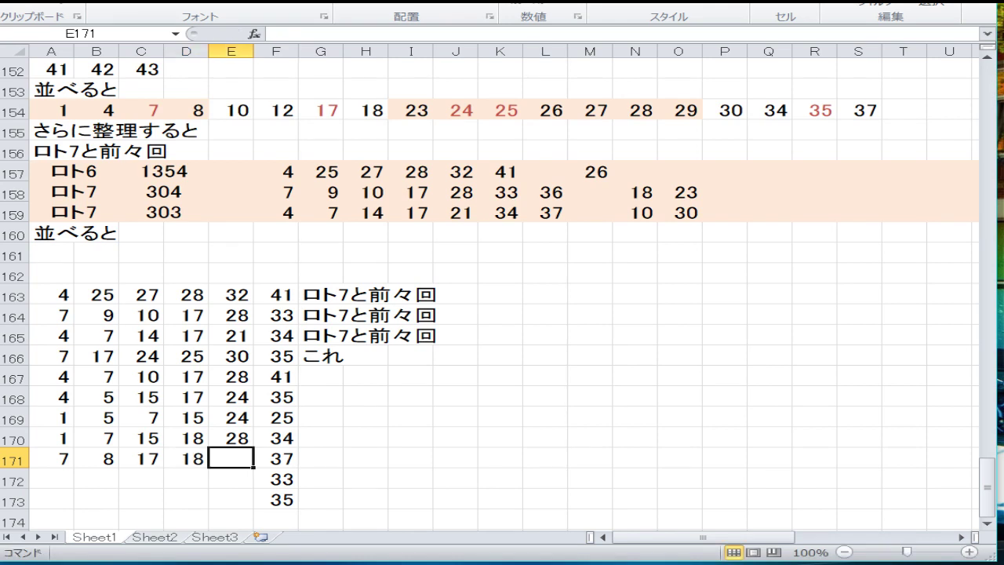
pyautogui.write('25')
pyautogui.press('Down')
# Start the row 172 combination with 10, 12 and 23 in A172 to C172.
pyautogui.press('Left')
pyautogui.press('Left')
pyautogui.press('Left')
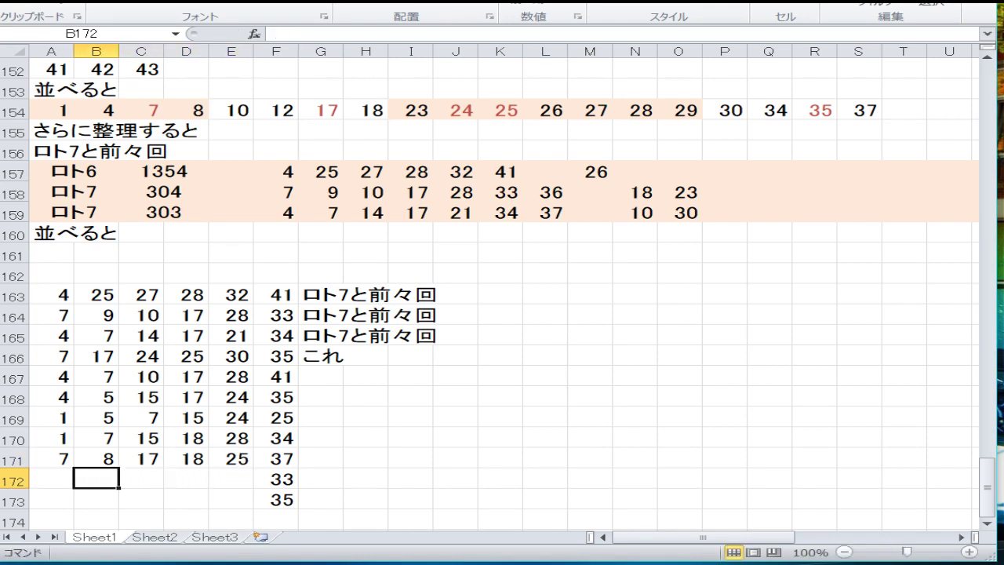
pyautogui.press('Left')
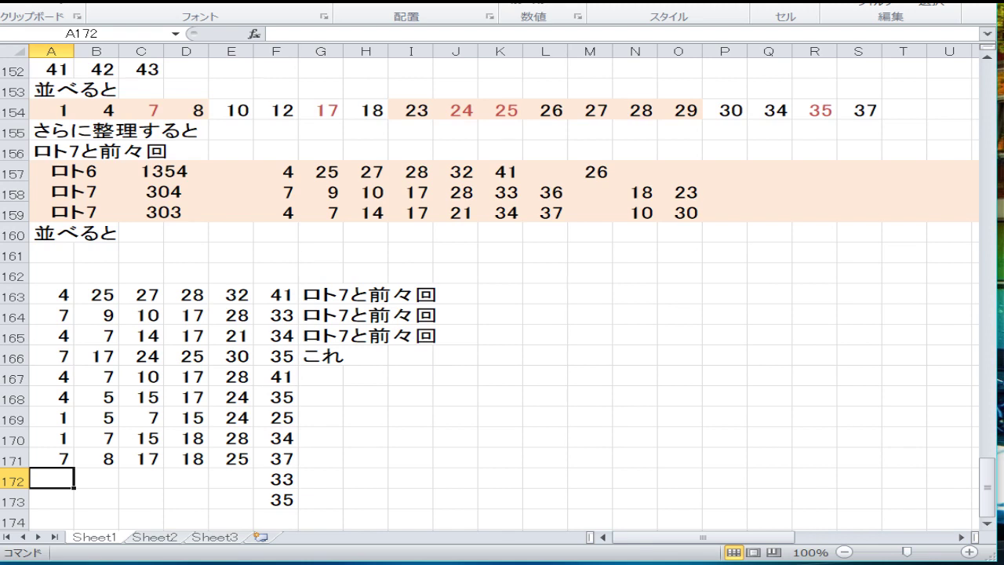
pyautogui.write('10')
pyautogui.press('Right')
pyautogui.write('12')
pyautogui.press('Right')
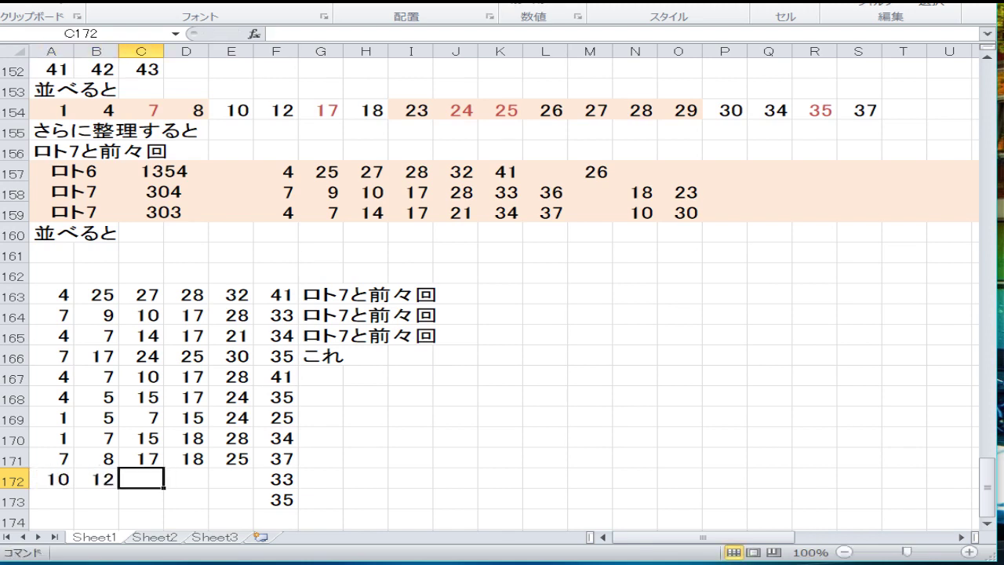
pyautogui.write('23')
pyautogui.press('Right')
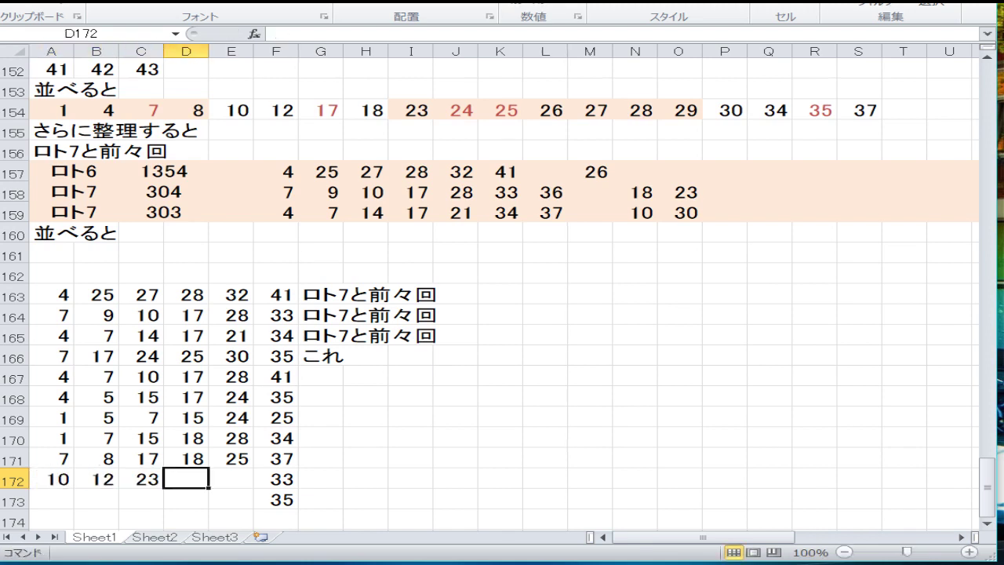
# Fill the remaining cells of the row 172 combination with 26 in D172 and 29 in E172.
pyautogui.write('26')
pyautogui.press('Right')
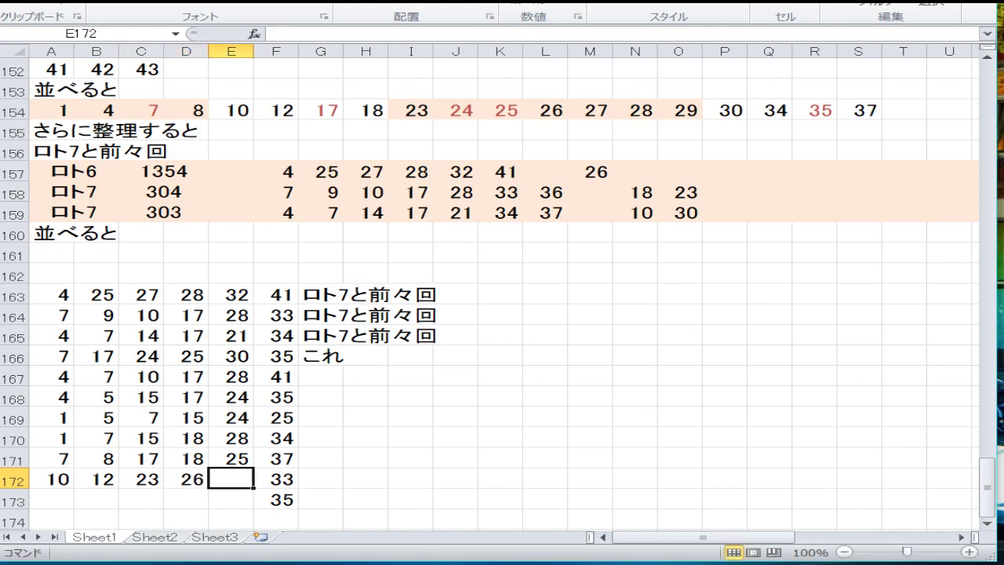
pyautogui.write('3')
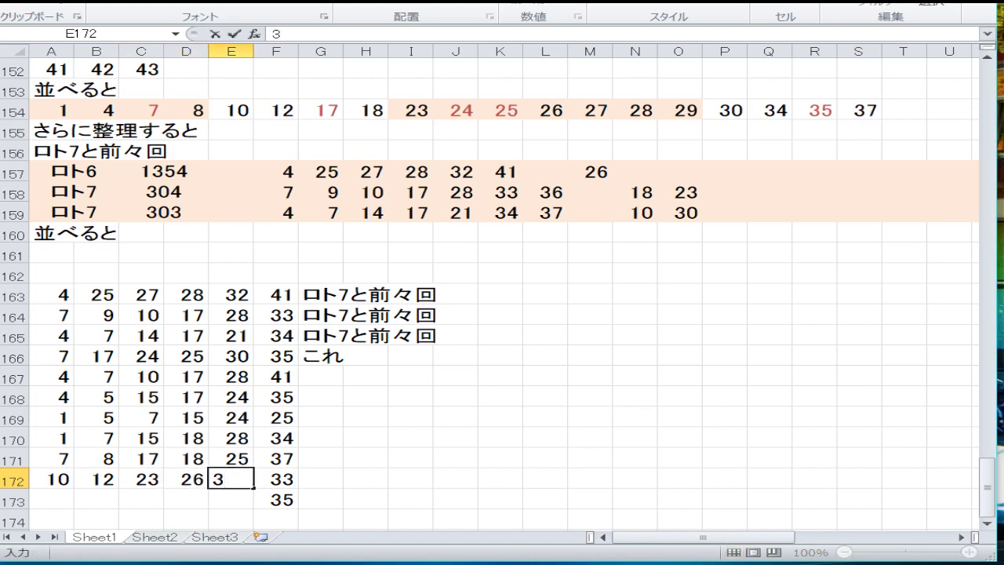
pyautogui.press('BackSpace')
pyautogui.write('29')
pyautogui.press('Return')
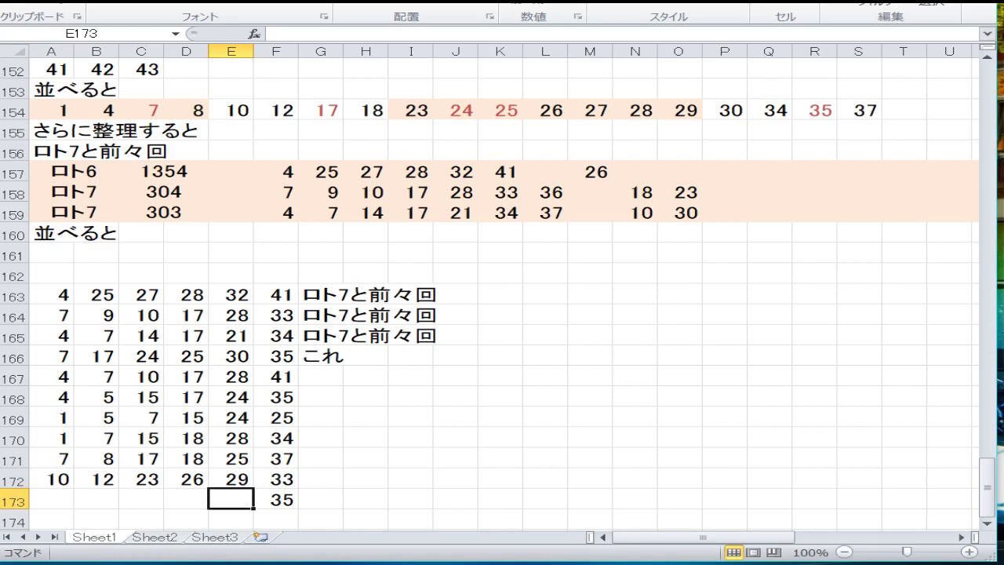
# Enter the first numbers of the next two combinations, 3 in A173 and 2 in A174.
pyautogui.press('Left')
pyautogui.press('Left')
pyautogui.press('Left')
pyautogui.press('Left')
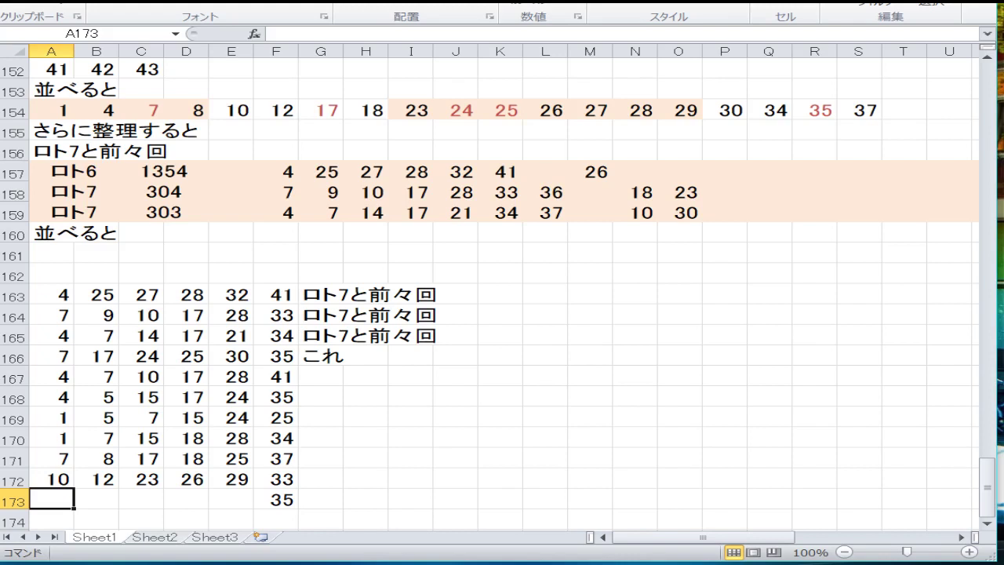
pyautogui.write('3')
pyautogui.press('Return')
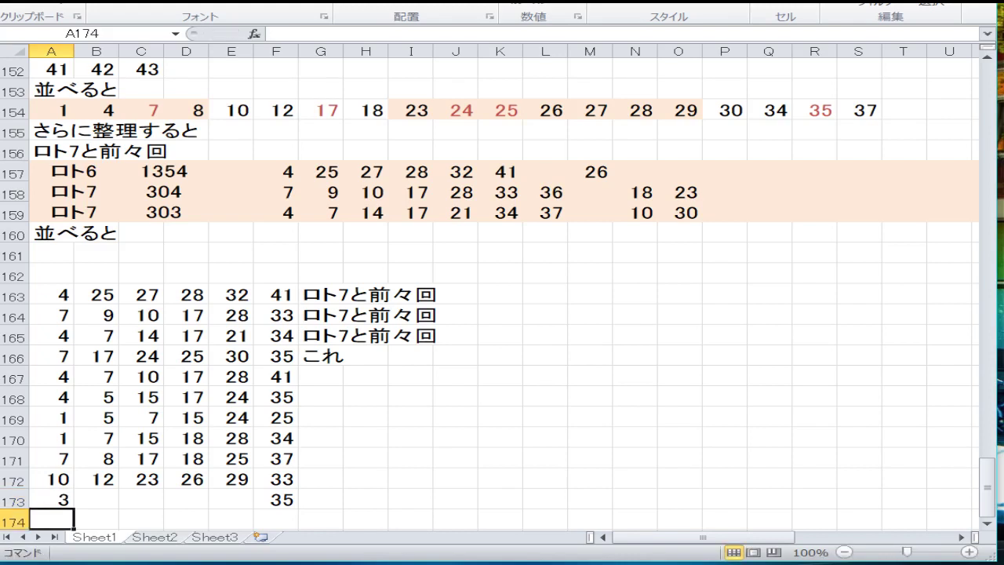
pyautogui.write('2')
pyautogui.press('Return')
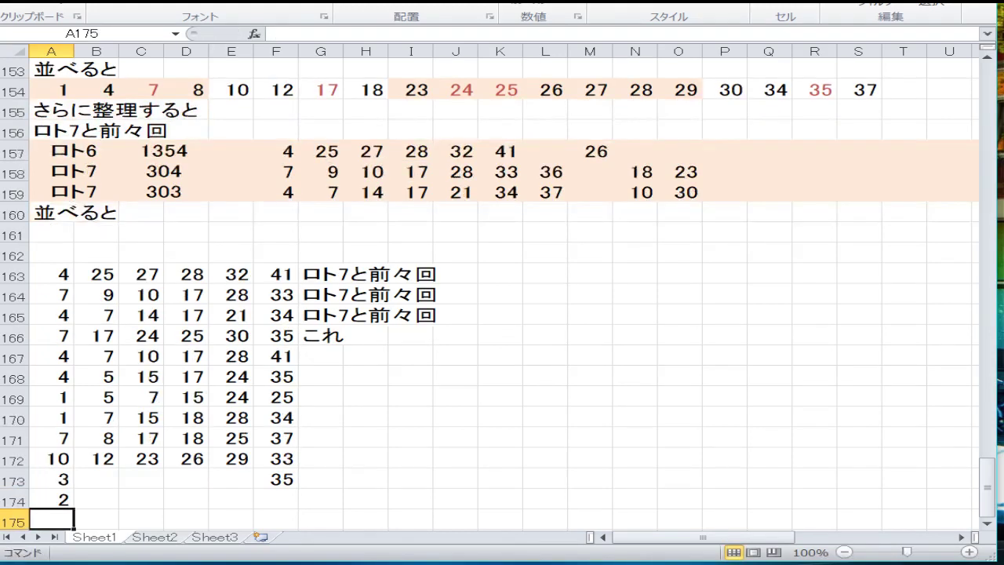
# Enter the second numbers of the last two combinations, 6 in B173 and 8 in B174.
pyautogui.click(51, 478)
pyautogui.click(96, 478)
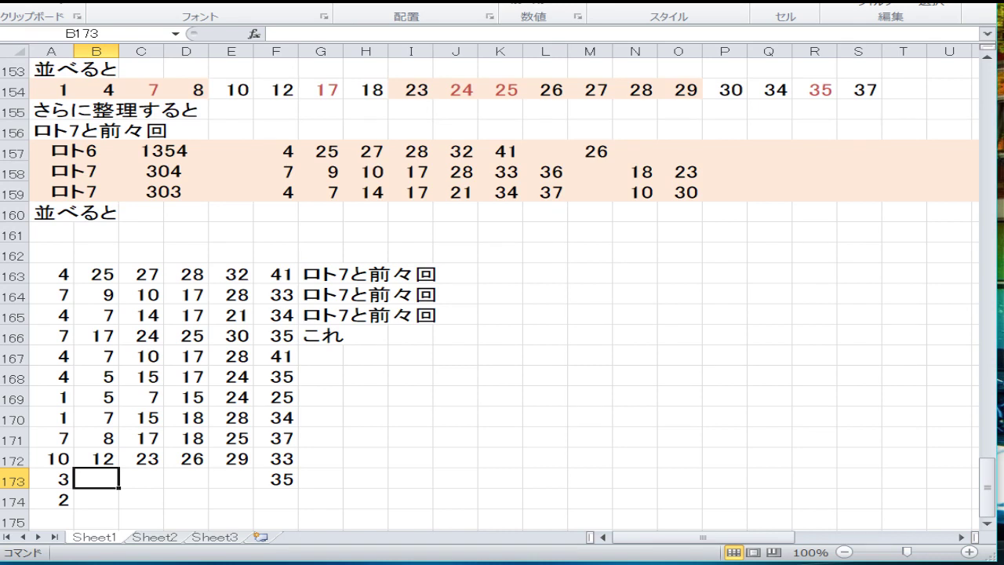
pyautogui.write('6')
pyautogui.press('Return')
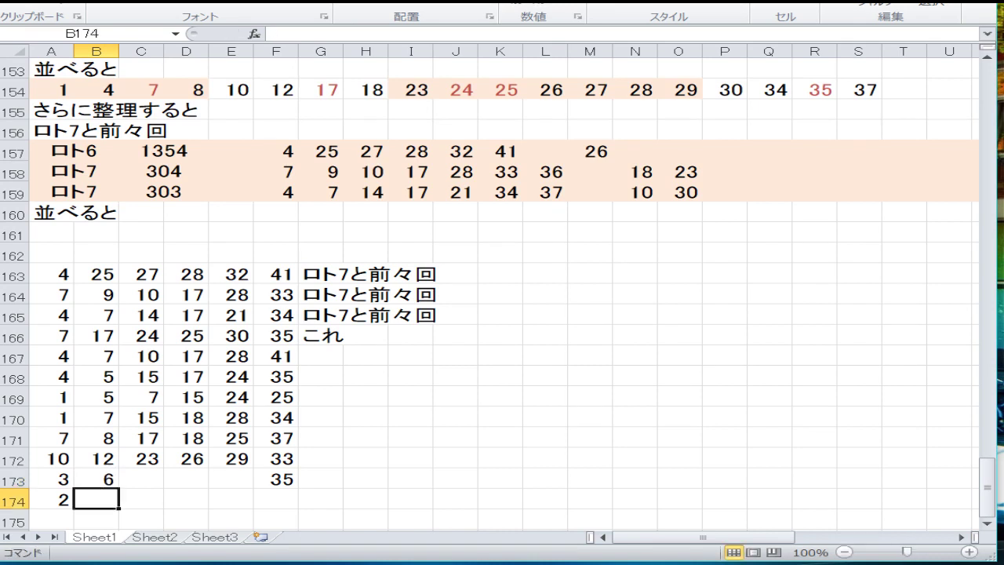
pyautogui.click(97, 478)
pyautogui.click(96, 499)
pyautogui.write('8')
pyautogui.press('Tab')
# Fill the remaining cells of the row 173 combination with 13, 20 and 22 in C173 to E173.
pyautogui.press('Up')
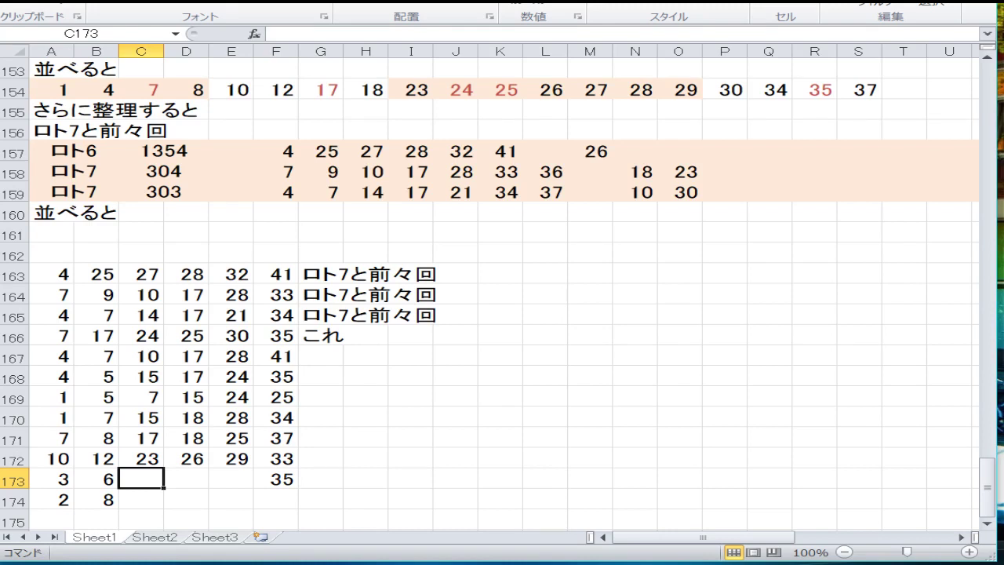
pyautogui.write('13')
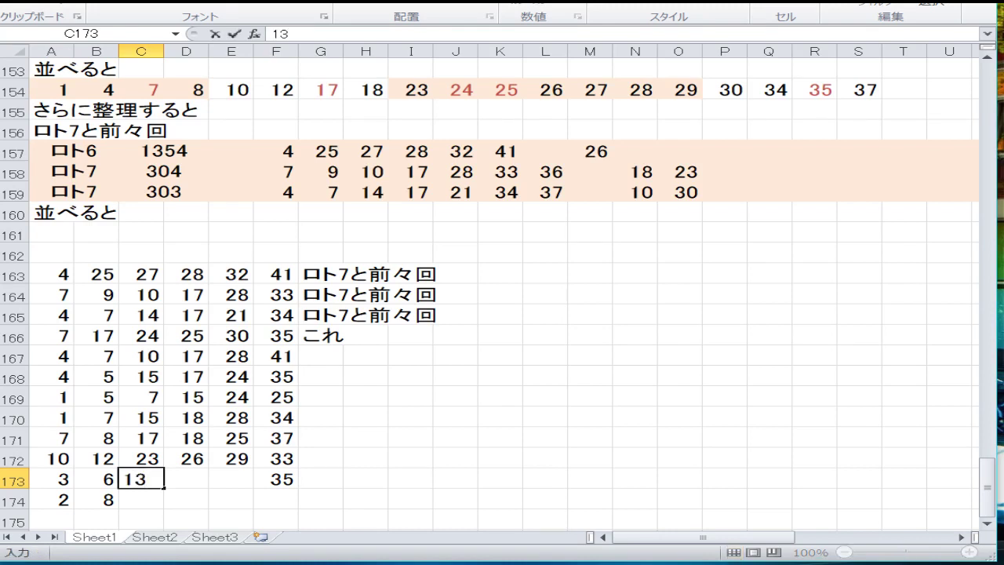
pyautogui.press('Tab')
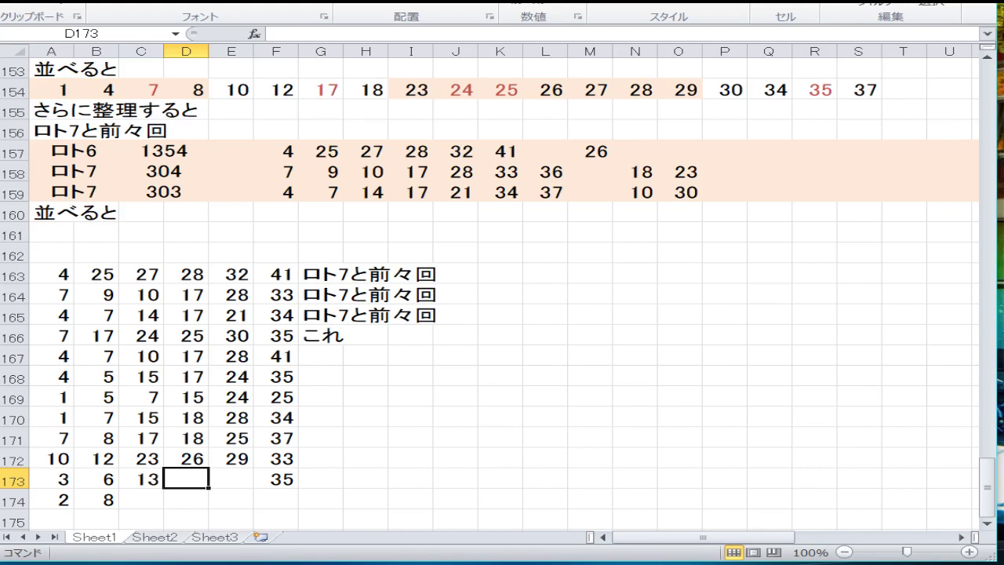
pyautogui.write('20')
pyautogui.press('Tab')
pyautogui.write('2')
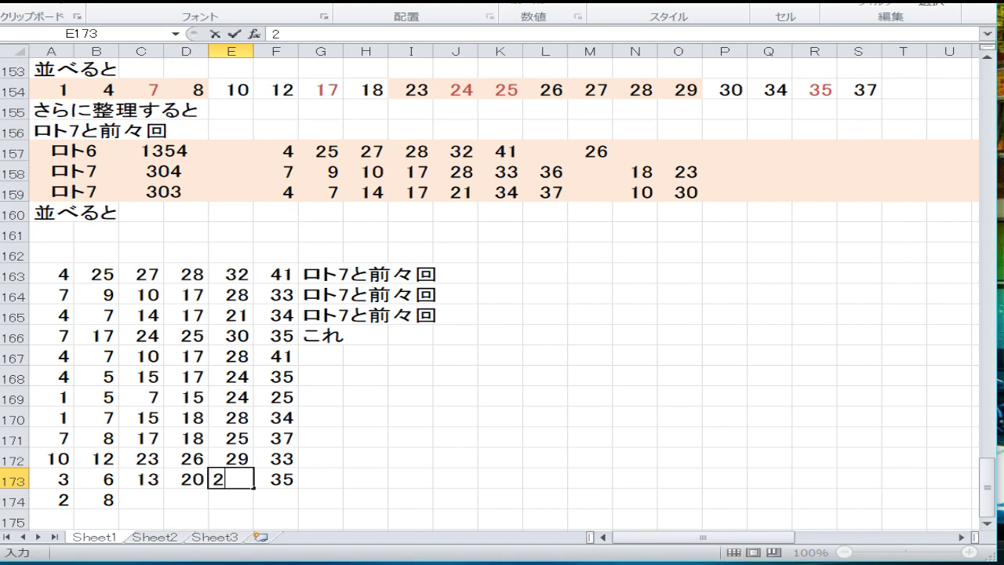
pyautogui.write('2')
pyautogui.press('Down')
# Continue the row 174 combination with 16 in C174 and 24 in D174.
pyautogui.press('Left')
pyautogui.press('Left')
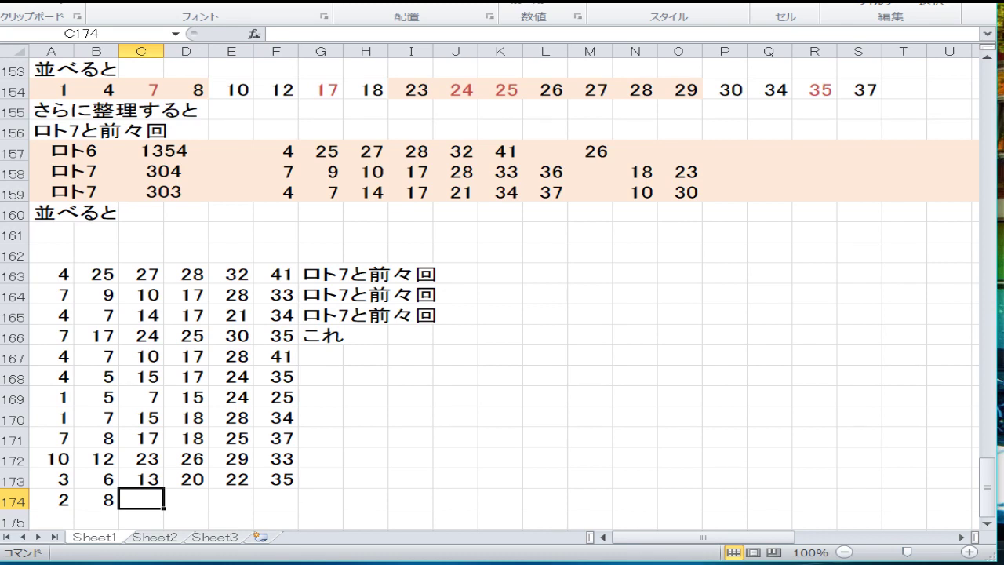
pyautogui.write('16')
pyautogui.press('Right')
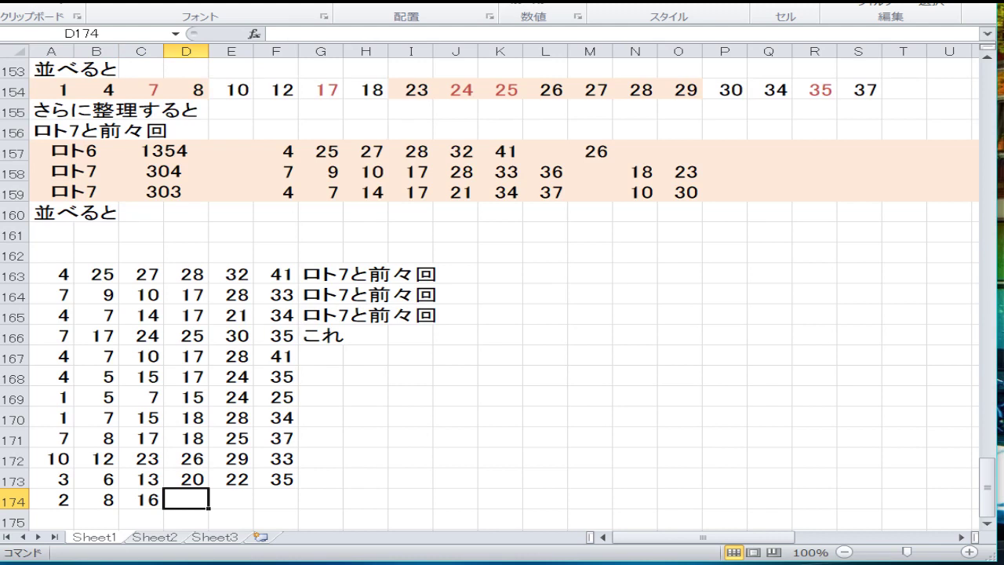
pyautogui.write('24')
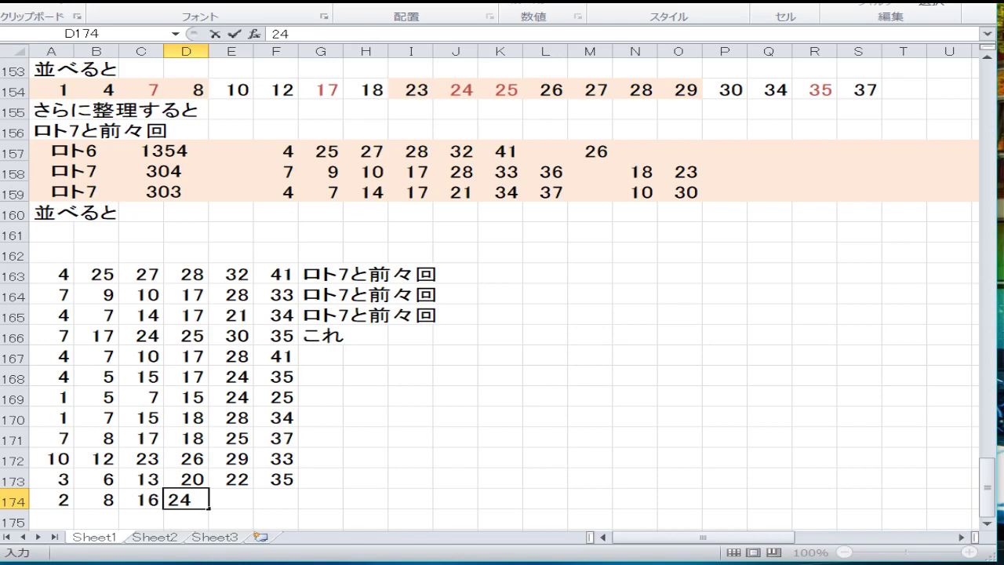
pyautogui.press('Right')
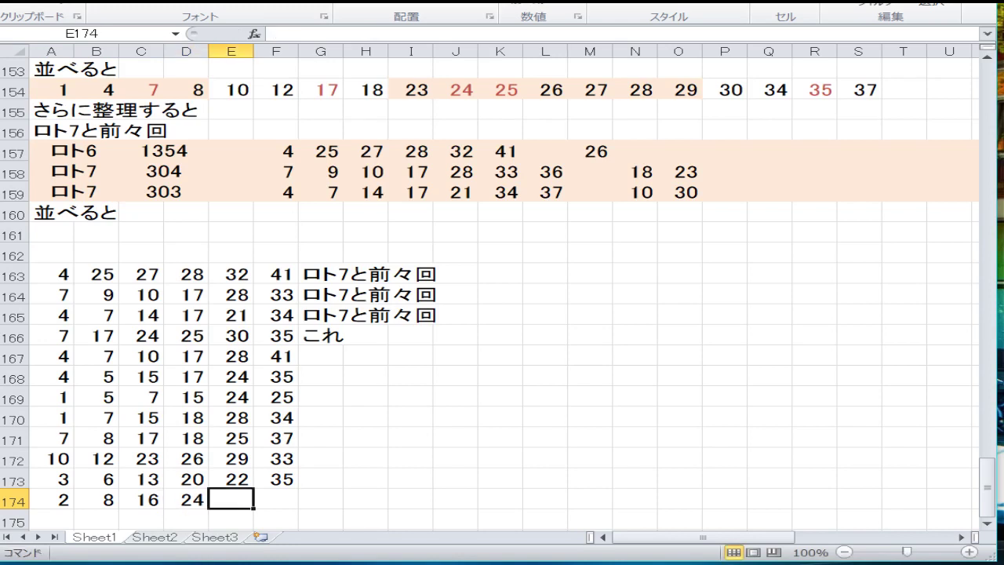
# Complete the row 174 combination with 28 in E174 and 40 in F174.
pyautogui.write('28')
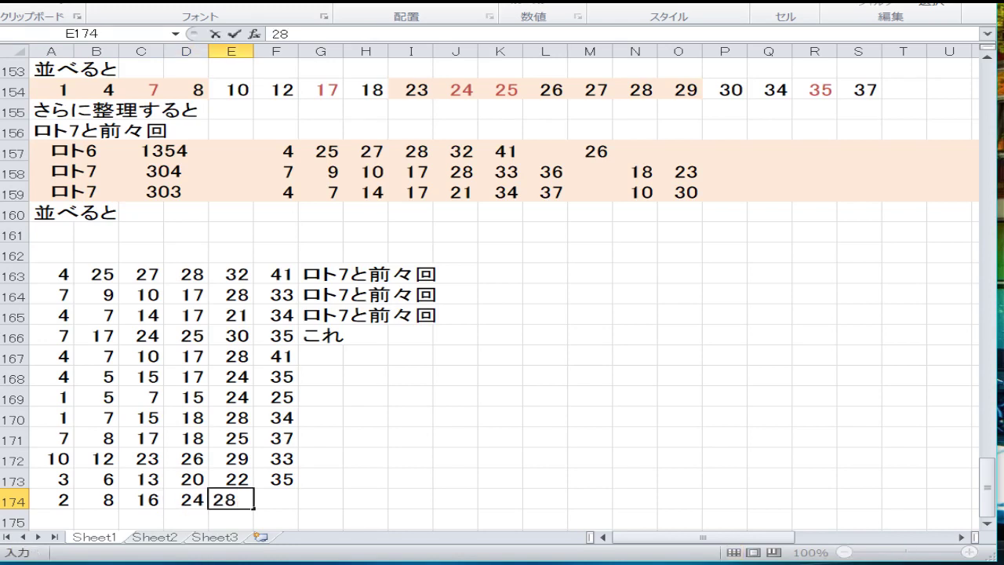
pyautogui.press('Right')
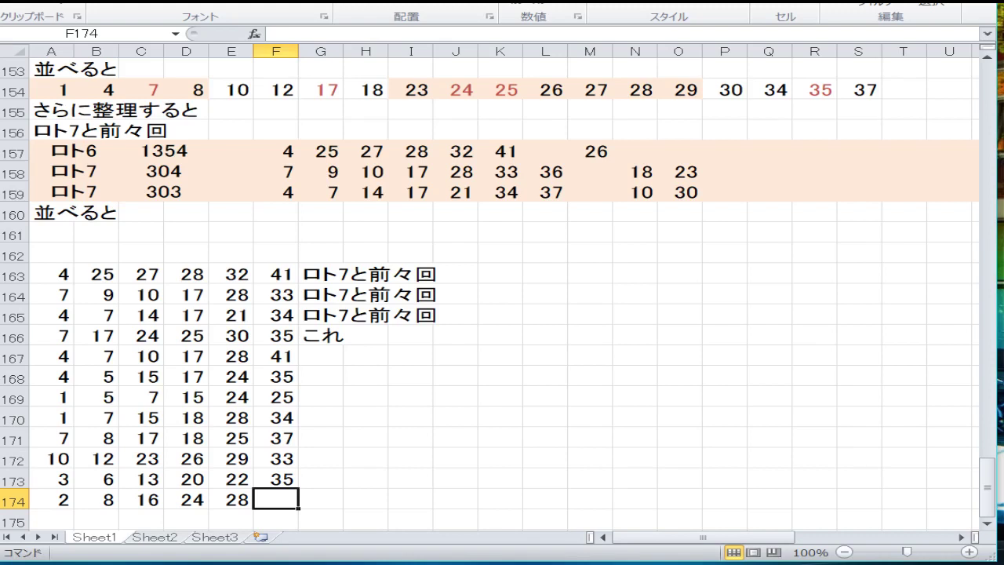
pyautogui.write('40')
pyautogui.press('Return')
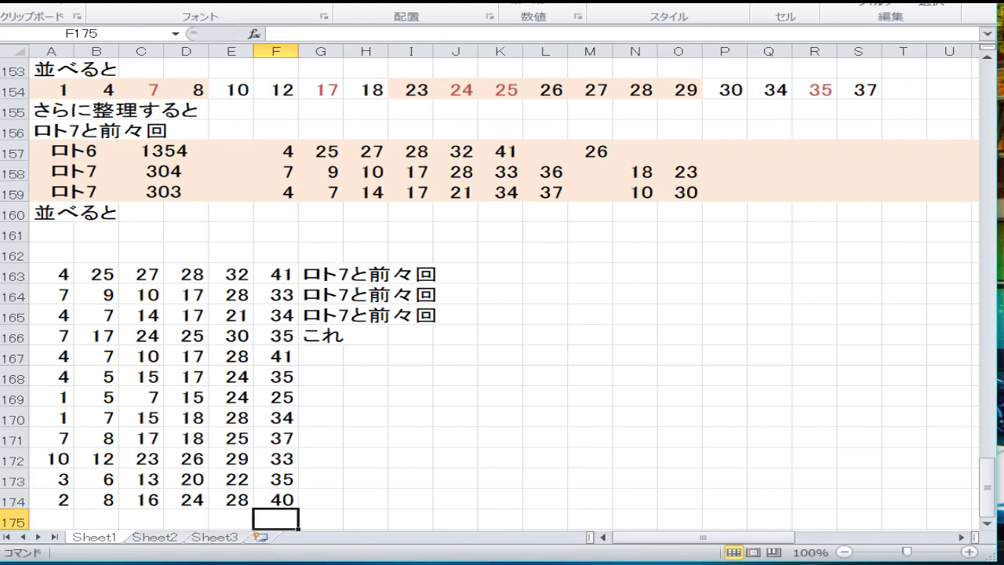
# Review the finished combinations between rows 163 and 174, moving along their last numbers in column F.
pyautogui.press('Down')
pyautogui.press('Down')
pyautogui.press('Up')
pyautogui.press('Up')
pyautogui.press('Up')
pyautogui.press('Up')
pyautogui.press('Up')
pyautogui.press('Up')
pyautogui.press('Up')
pyautogui.press('Up')
pyautogui.press('Up')
pyautogui.press('Up')
pyautogui.press('Up')
pyautogui.press('Up')
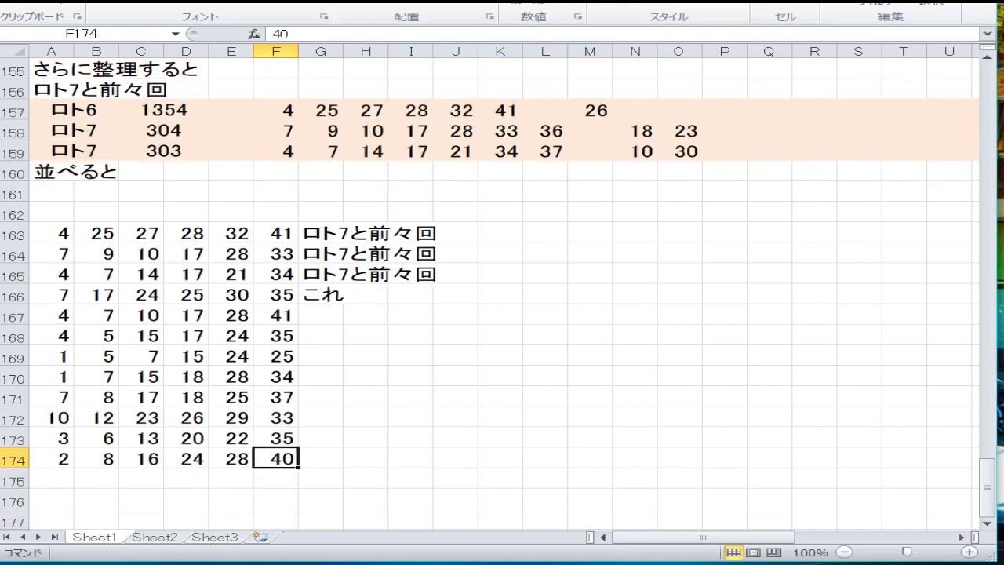
pyautogui.press('Down')
pyautogui.press('Down')
pyautogui.press('Down')
pyautogui.press('Down')
pyautogui.press('Down')
pyautogui.press('Down')
pyautogui.press('Down')
pyautogui.press('Down')
pyautogui.press('Down')
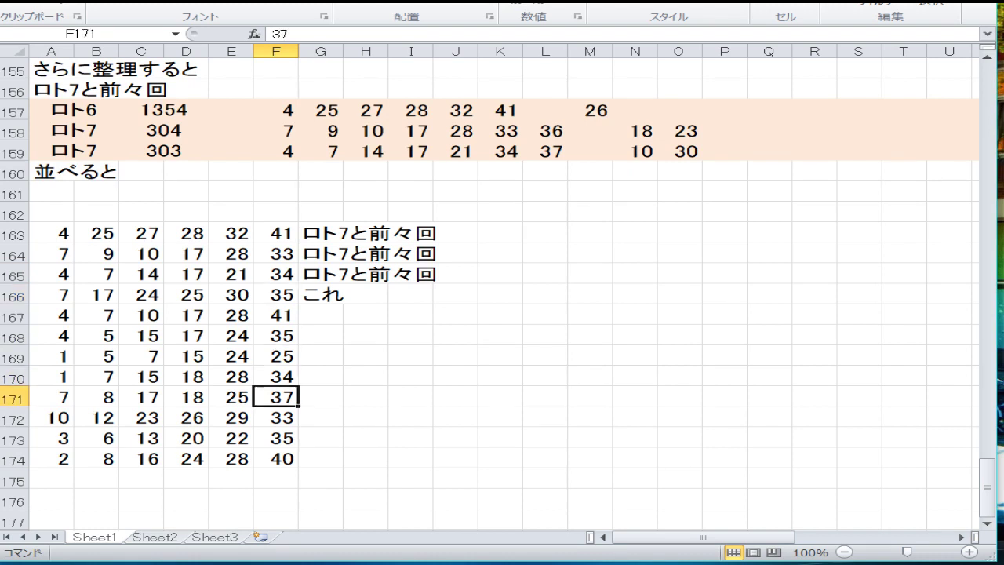
pyautogui.press('Up')
pyautogui.press('Up')
pyautogui.press('Up')
pyautogui.press('Up')
pyautogui.press('Up')
pyautogui.press('Up')
pyautogui.press('Up')
pyautogui.press('Up')
pyautogui.press('Up')
pyautogui.press('Up')
pyautogui.press('Up')
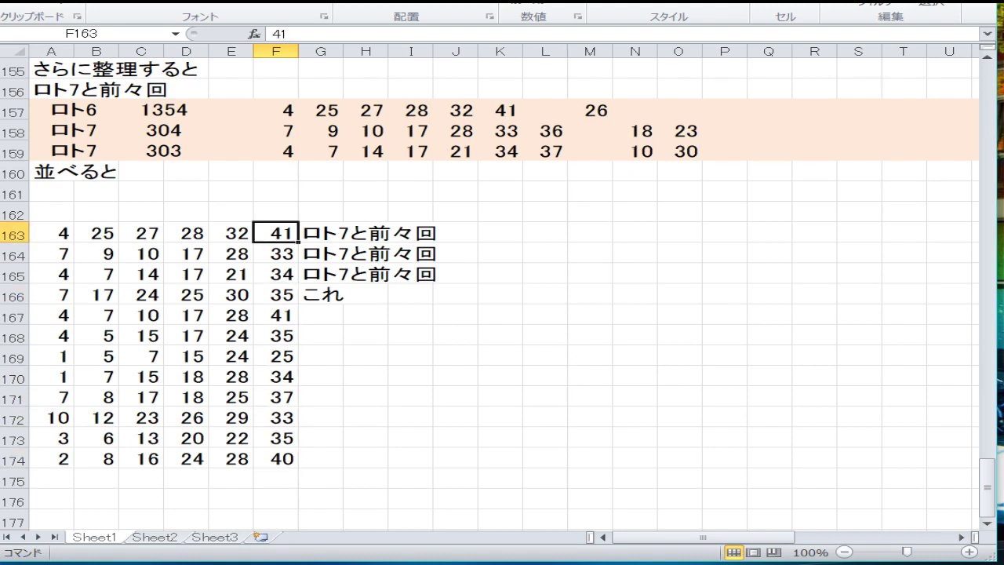
pyautogui.press('Down')
pyautogui.press('Down')
pyautogui.press('Down')
pyautogui.press('Down')
pyautogui.press('Down')
pyautogui.press('Down')
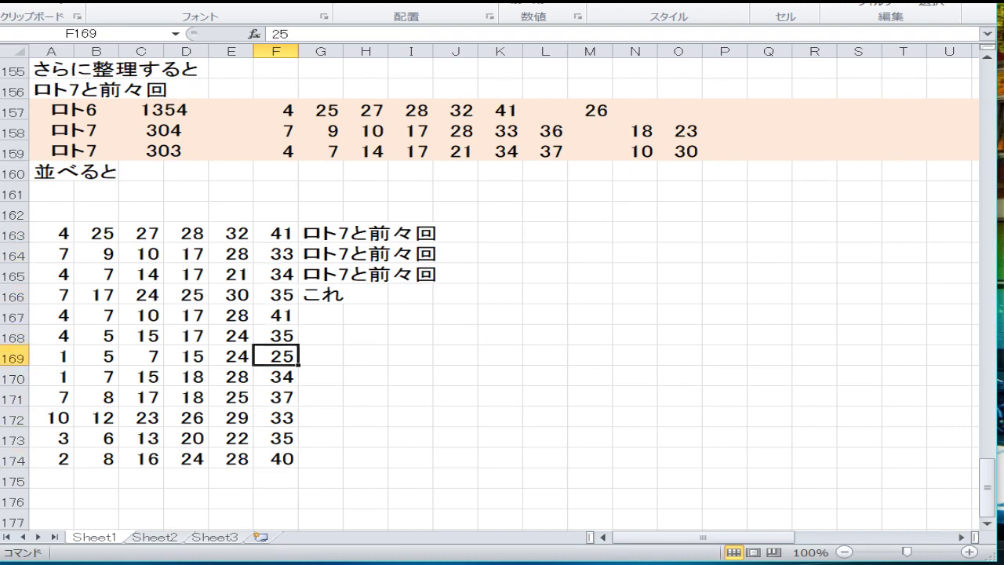
pyautogui.press('Down')
pyautogui.press('Down')
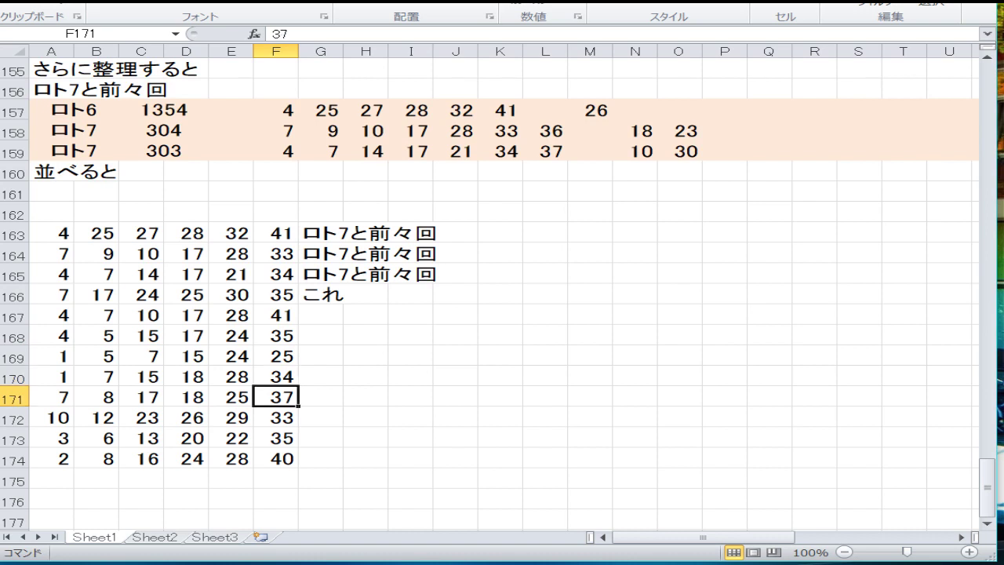
# Compare the listed combinations with the ロト6 and ロト7 draw results in rows 157 to 159.
pyautogui.press('Up')
pyautogui.press('Up')
pyautogui.press('Up')
pyautogui.press('Up')
pyautogui.press('Up')
pyautogui.press('Up')
pyautogui.press('Up')
pyautogui.press('Up')
pyautogui.press('Up')
pyautogui.press('Up')
pyautogui.press('Up')
pyautogui.press('Up')
pyautogui.press('Up')
pyautogui.press('Up')
pyautogui.press('Up')
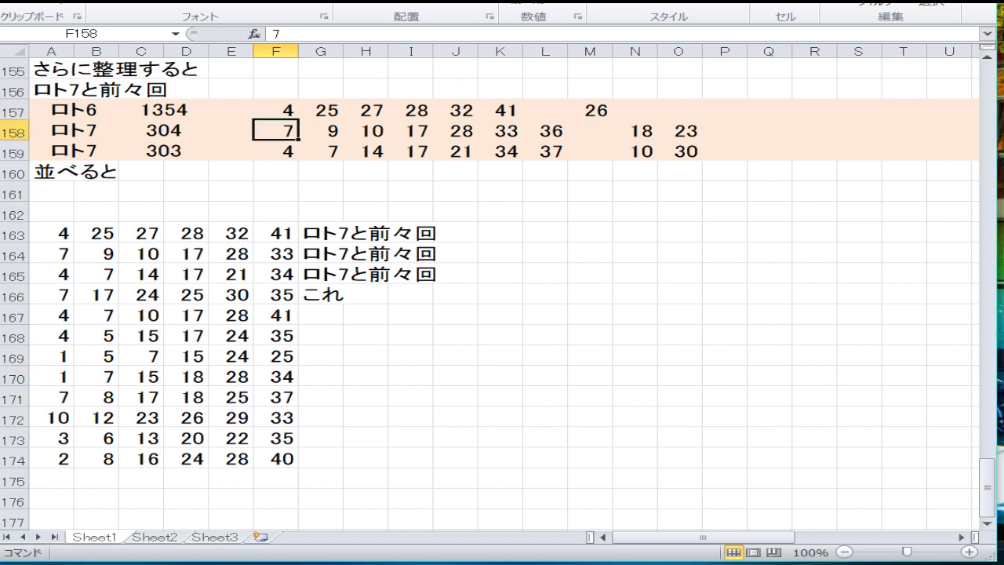
pyautogui.press('Down')
pyautogui.press('Down')
pyautogui.press('Down')
pyautogui.press('Down')
pyautogui.press('Down')
pyautogui.press('Down')
pyautogui.press('Down')
pyautogui.press('Down')
pyautogui.press('Down')
pyautogui.press('Down')
pyautogui.press('Down')
pyautogui.press('Down')
pyautogui.press('Down')
pyautogui.press('Down')
pyautogui.press('Down')
pyautogui.press('Down')
pyautogui.press('Down')
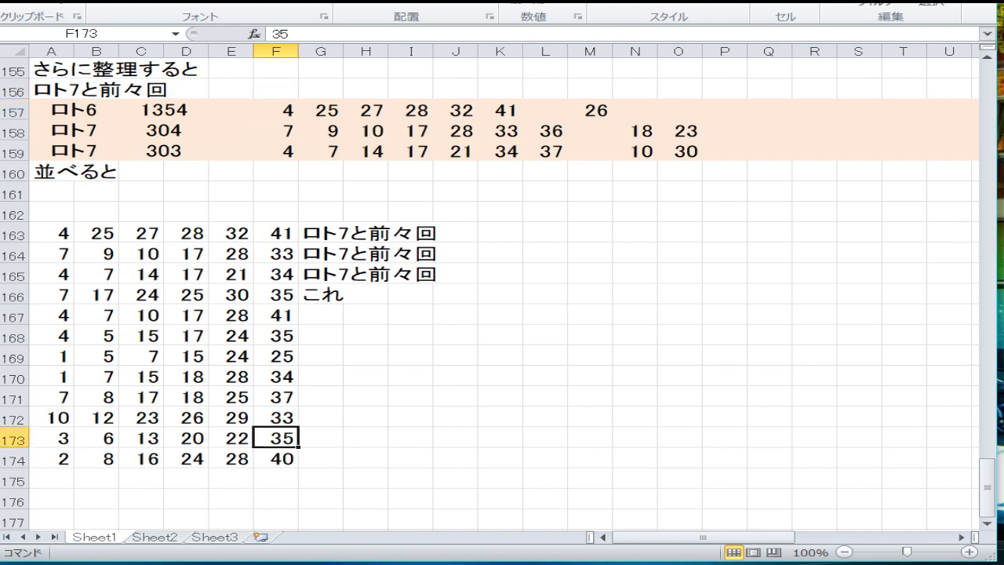
# Start a further combination in row 175 with 7, 17 and 24 in A175 to C175.
pyautogui.press('Down')
pyautogui.press('Down')
pyautogui.press('Left')
pyautogui.press('Left')
pyautogui.press('Left')
pyautogui.press('Left')
pyautogui.press('Left')
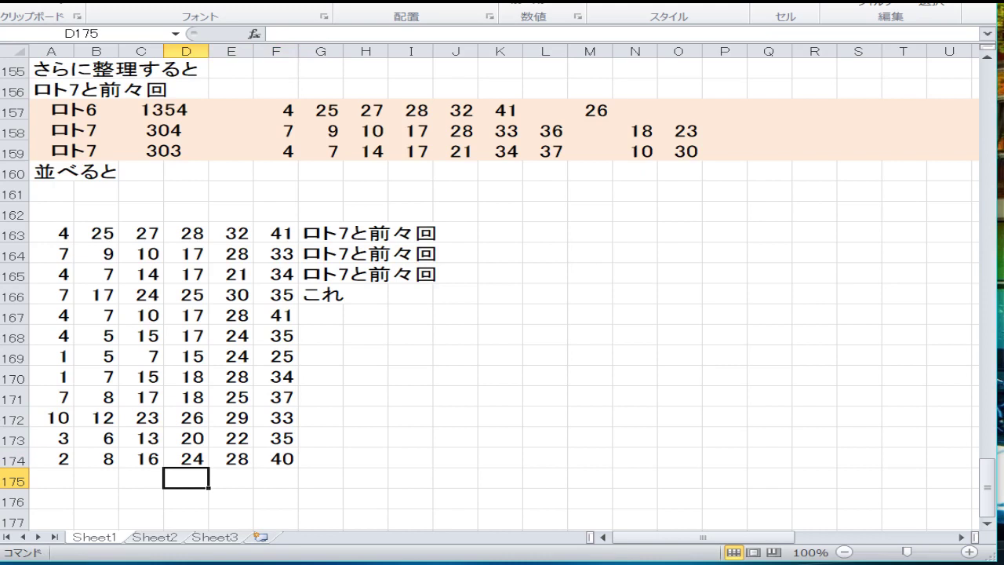
pyautogui.write('7')
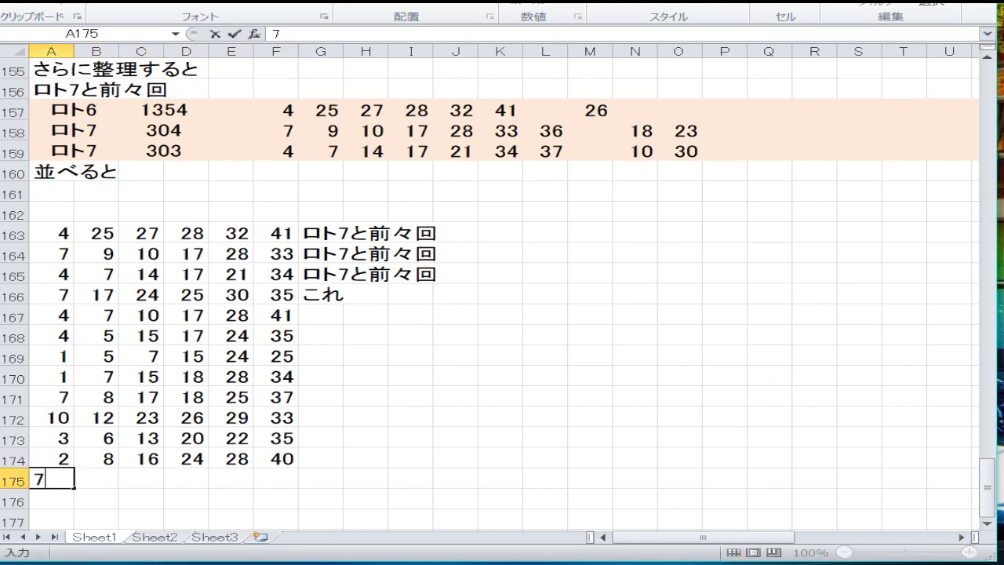
pyautogui.press('Tab')
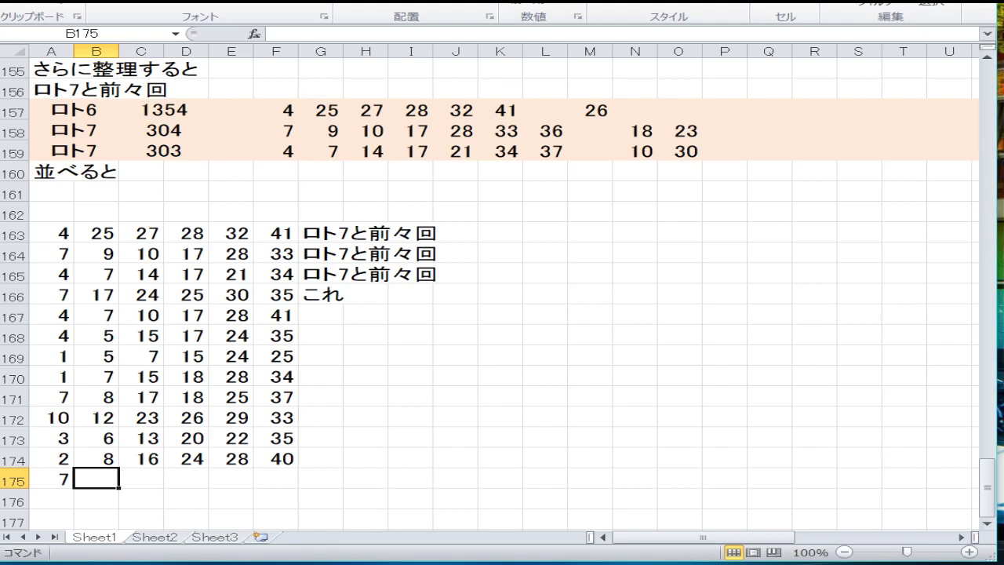
pyautogui.write('17')
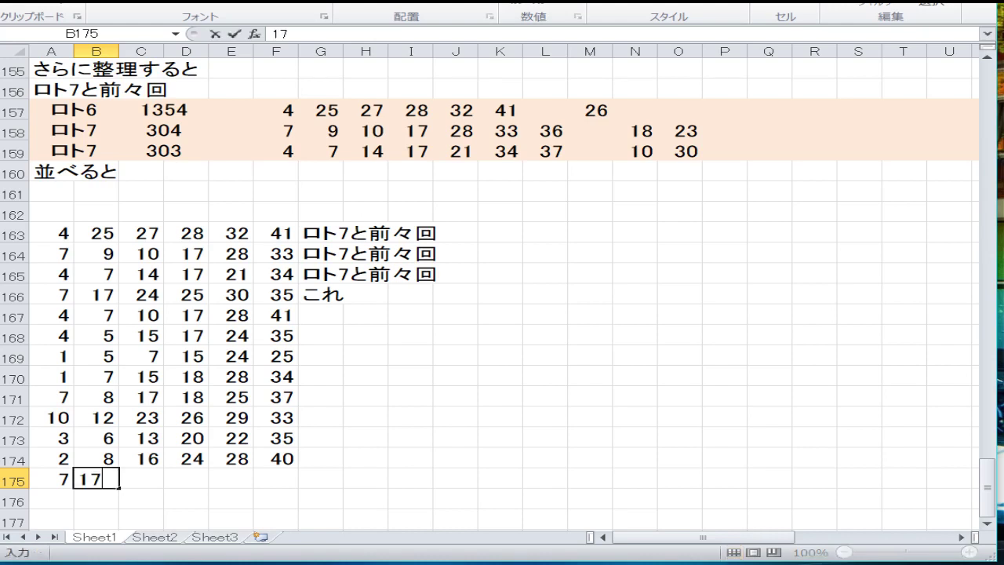
pyautogui.press('Tab')
pyautogui.write('24')
pyautogui.press('Tab')
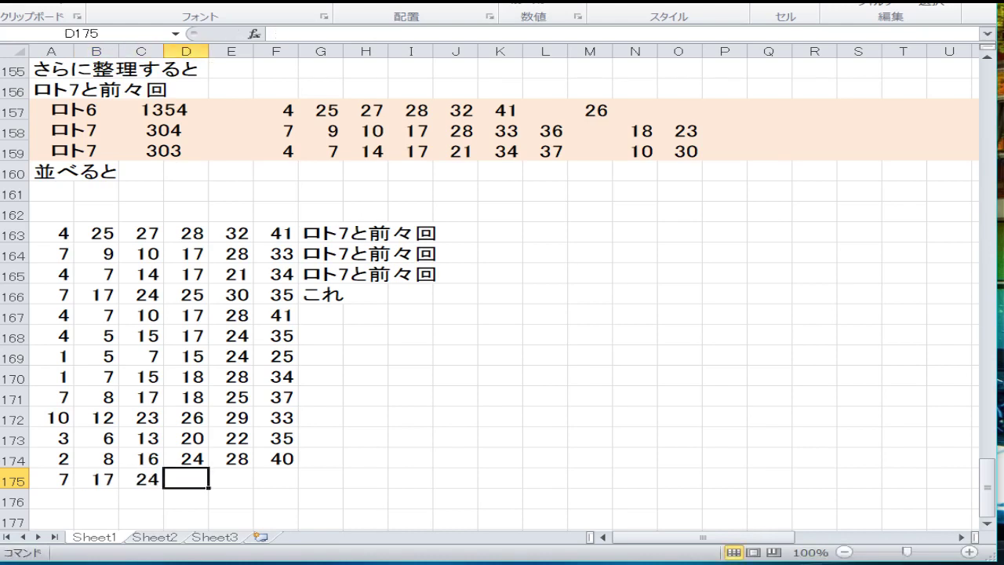
# Fill the rest of the row 175 combination with 25 in D175, 33 in E175 and 41 in F175.
pyautogui.write('25')
pyautogui.press('Tab')
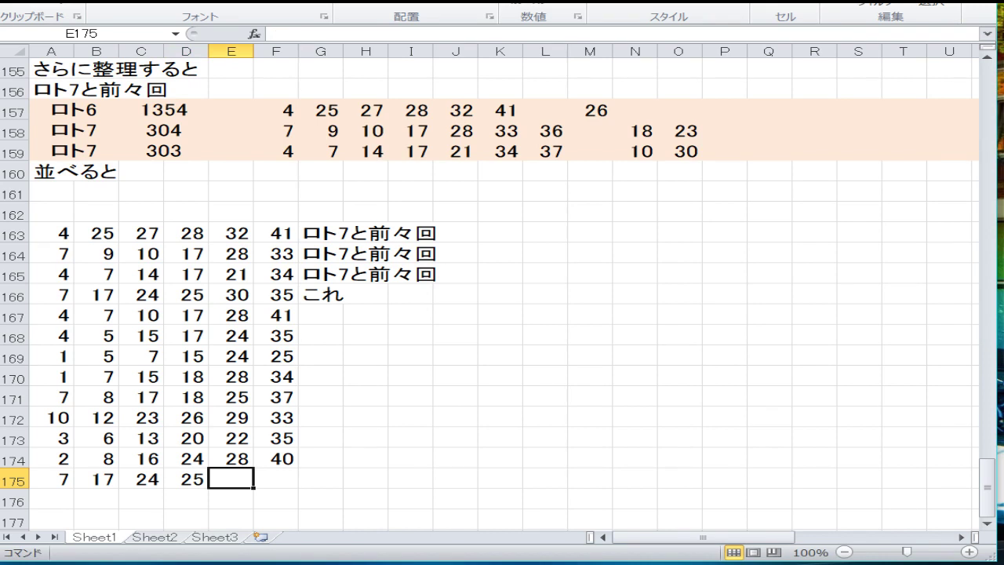
pyautogui.press('Tab')
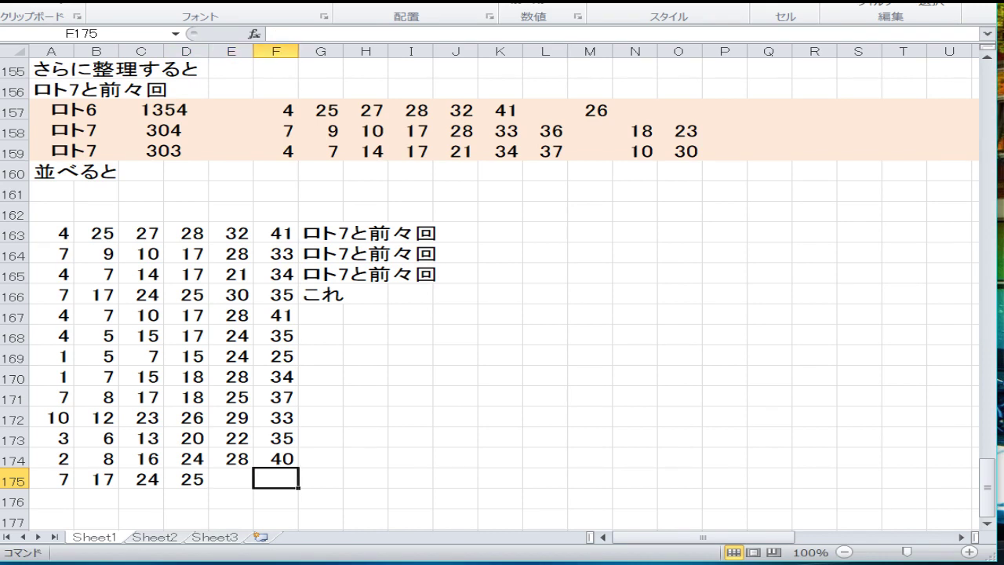
pyautogui.write('41')
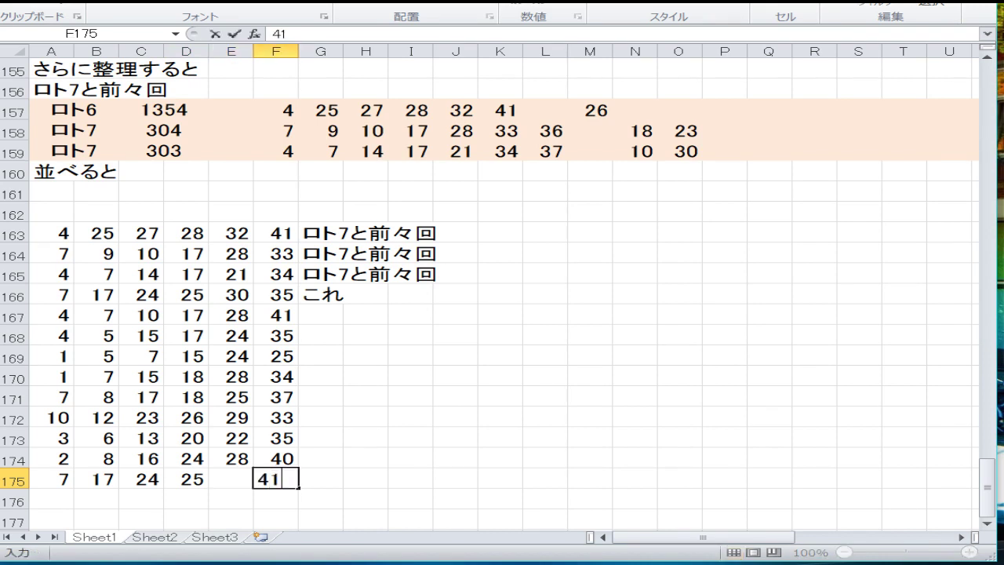
pyautogui.press('Left')
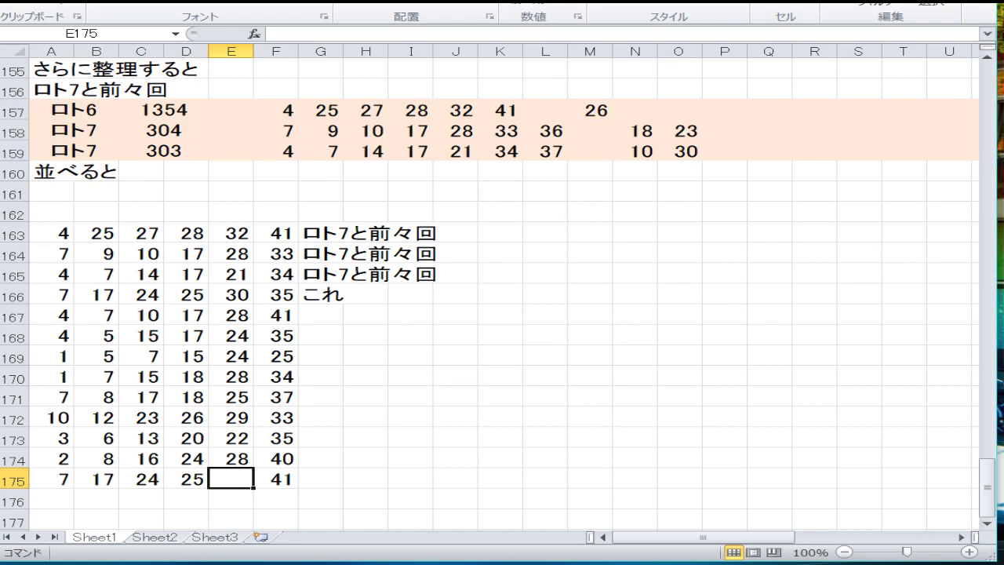
pyautogui.write('3')
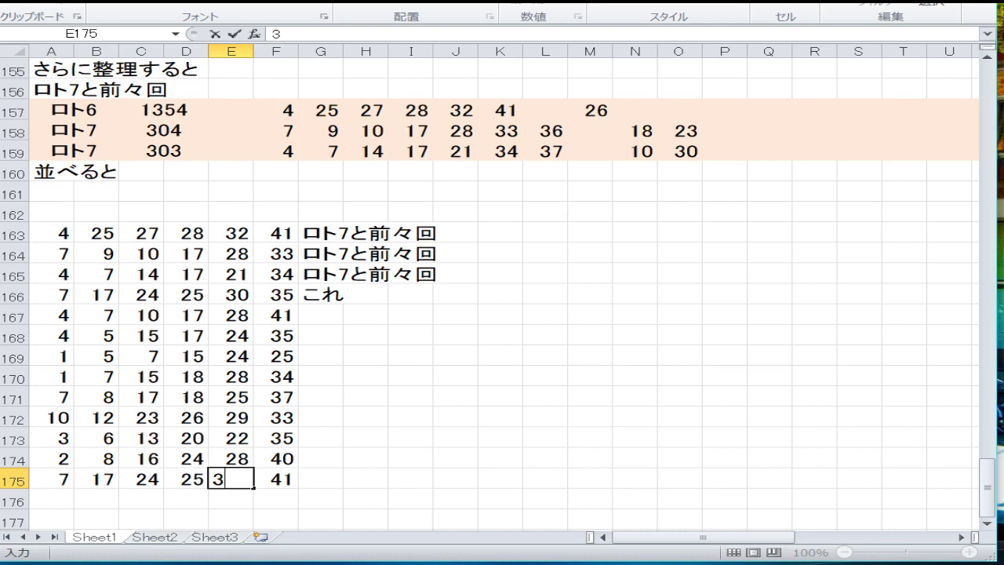
pyautogui.write('3')
pyautogui.press('Return')
# Mark the row 175 combination with the note これ in G175.
pyautogui.click(276, 478)
pyautogui.click(320, 479)
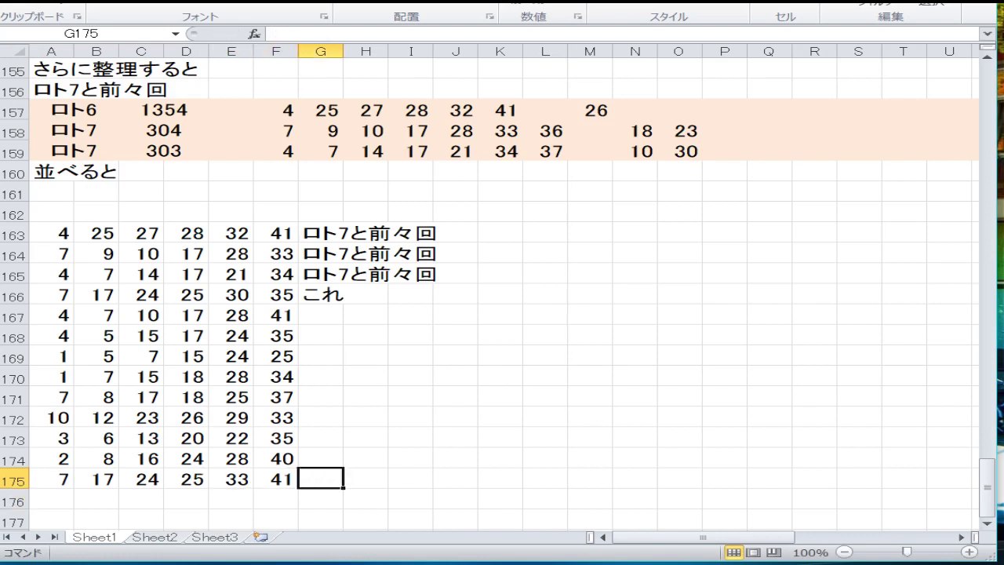
pyautogui.write('kore')
pyautogui.press('Return')
pyautogui.press('Return')
pyautogui.click(320, 519)
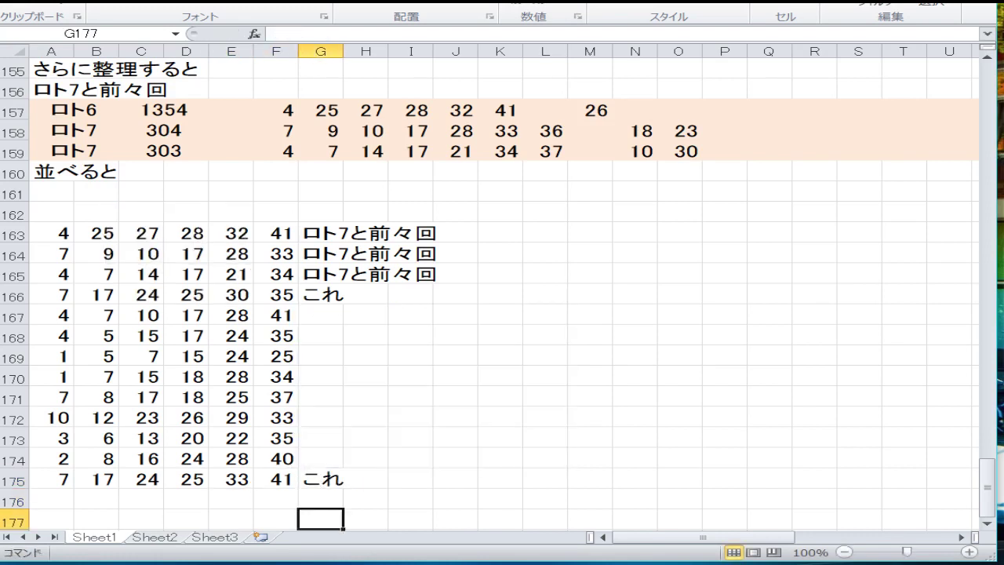
# Clear the これ note from G175.
pyautogui.press('Zenkaku_Hankaku')
pyautogui.click(320, 498)
pyautogui.click(320, 478)
pyautogui.press('BackSpace')
pyautogui.press('Return')
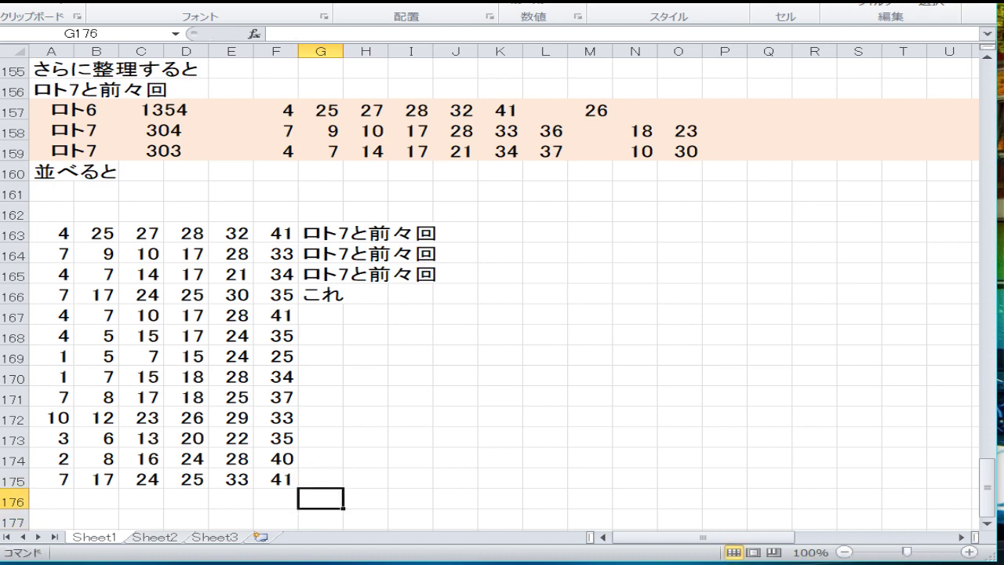
# Look back up the list and check the numbers of the row 167 combination.
pyautogui.press('Up')
pyautogui.press('Up')
pyautogui.press('Up')
pyautogui.press('Up')
pyautogui.press('Up')
pyautogui.press('Up')
pyautogui.press('Up')
pyautogui.press('Up')
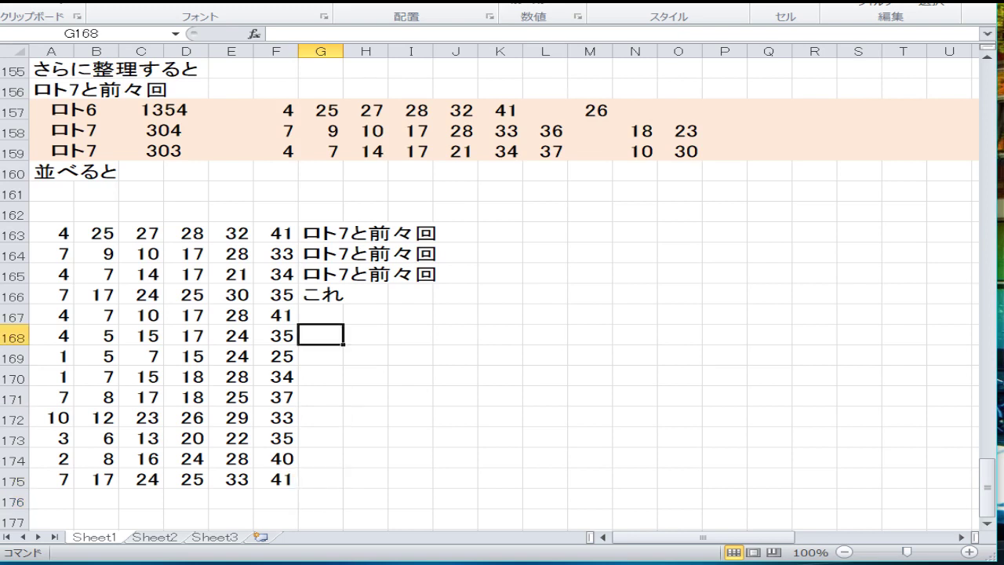
pyautogui.press('Up')
pyautogui.press('Left')
pyautogui.press('Left')
pyautogui.press('Left')
pyautogui.press('Left')
pyautogui.press('Left')
pyautogui.press('Left')
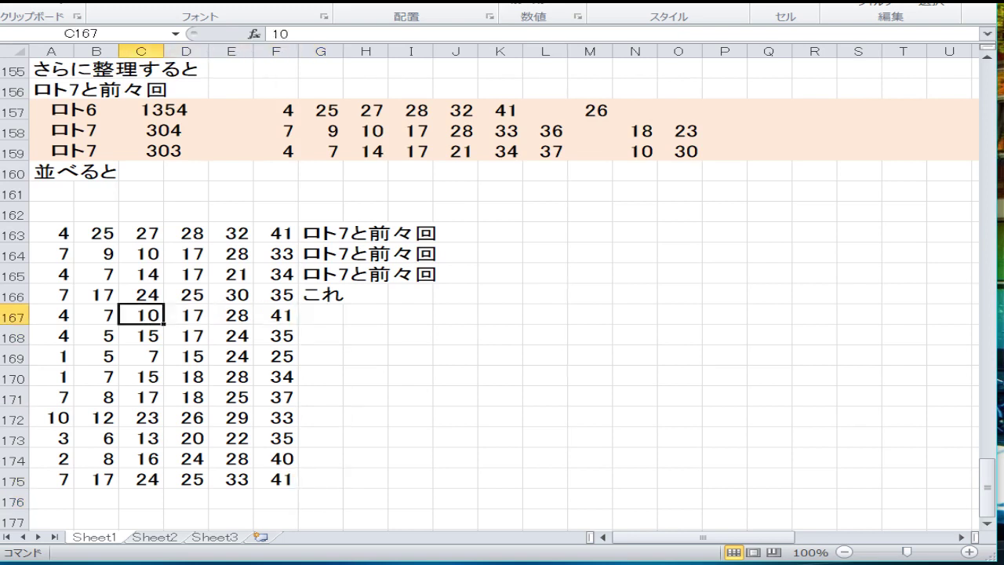
pyautogui.press('Right')
pyautogui.press('Right')
pyautogui.press('Right')
pyautogui.press('Right')
pyautogui.press('Right')
pyautogui.press('Right')
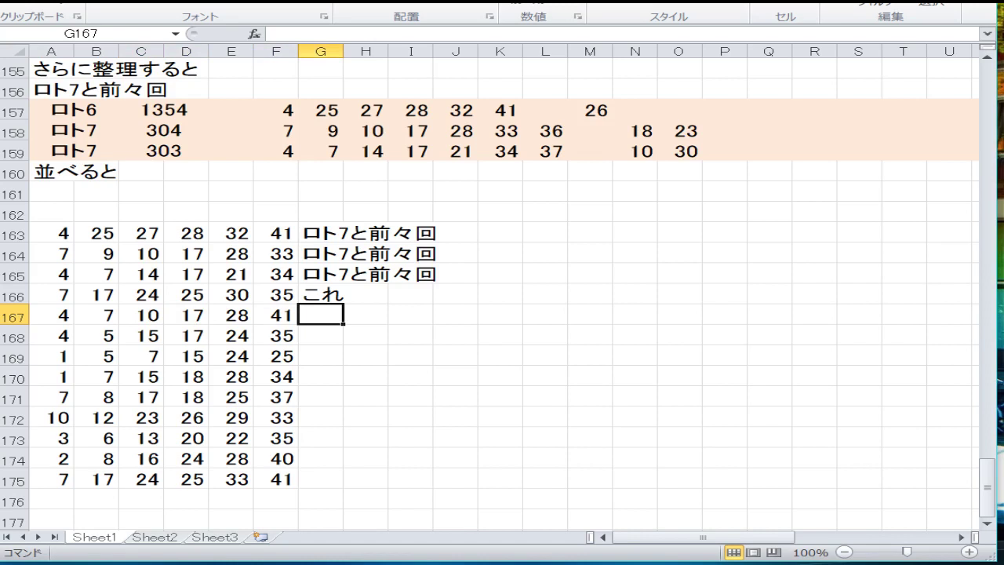
pyautogui.write('kore')
pyautogui.press('Return')
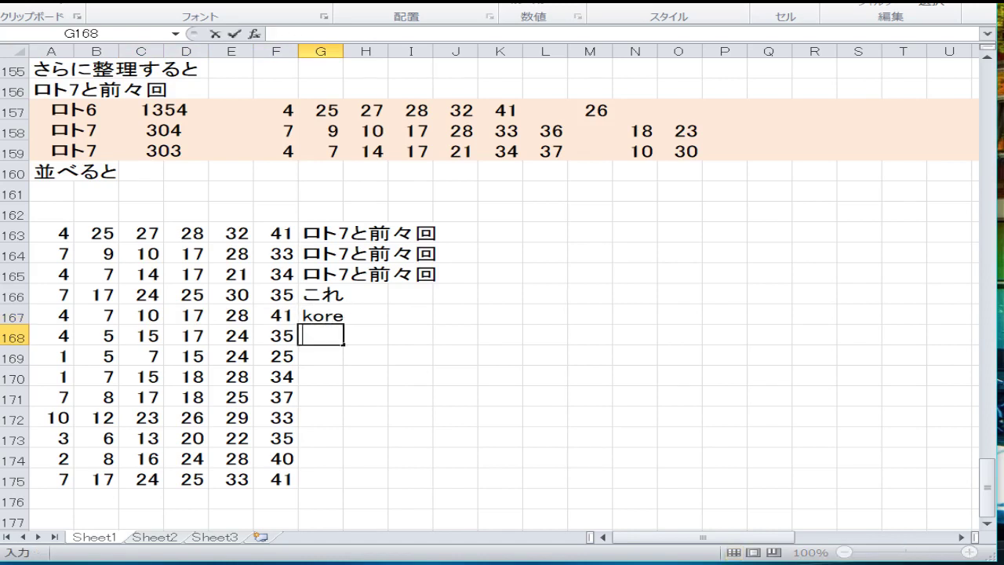
pyautogui.press('Down')
pyautogui.press('Up')
pyautogui.press('Up')
# Mark the row 167 combination with the note これ in G167.
pyautogui.press('Zenkaku_Hankaku')
pyautogui.write('kore')
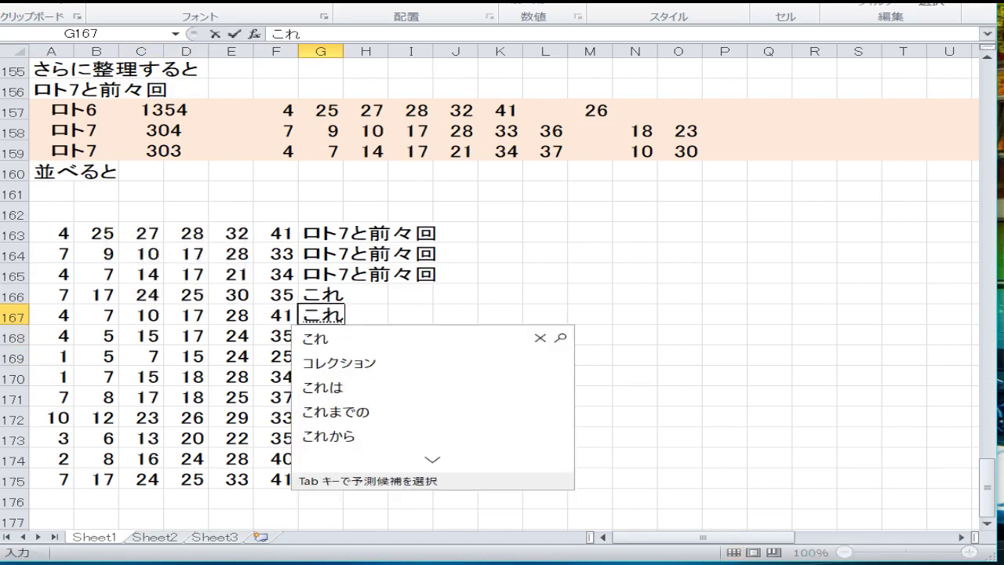
pyautogui.press('Return')
pyautogui.press('Return')
pyautogui.press('Zenkaku_Hankaku')
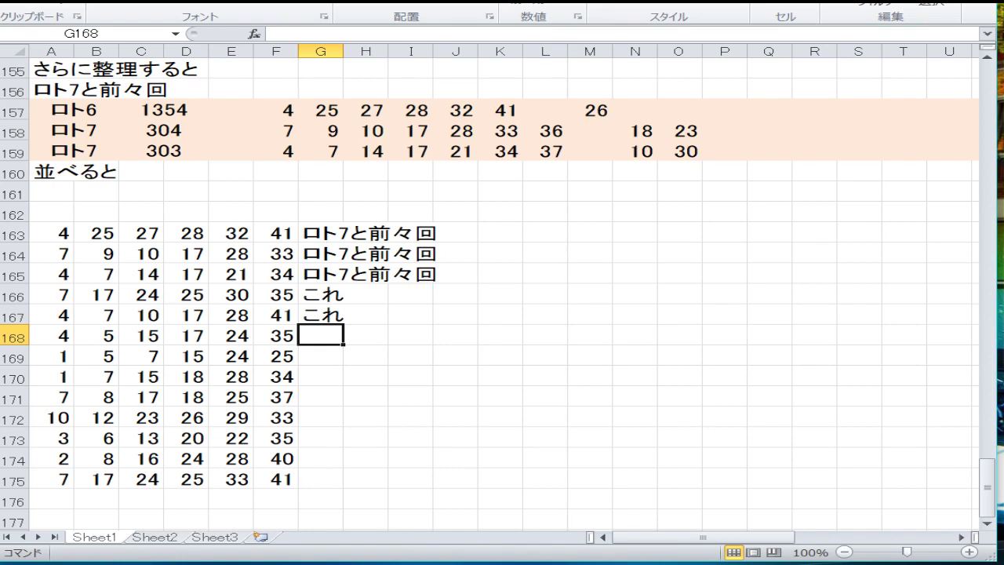
# Check the combinations once more from row 165 down to row 174.
pyautogui.press('Up')
pyautogui.press('Up')
pyautogui.press('Up')
pyautogui.press('Up')
pyautogui.press('Up')
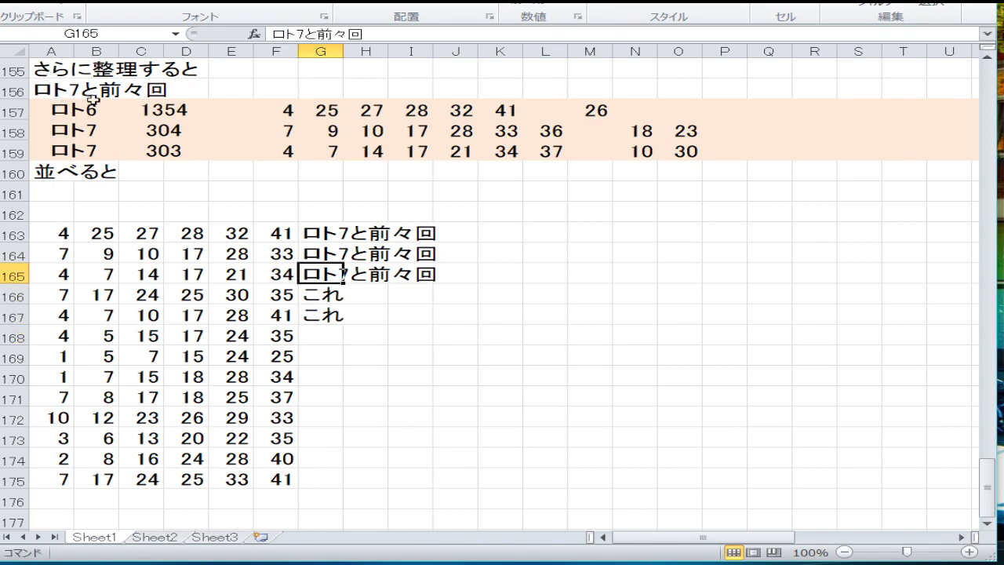
pyautogui.press('Left')
pyautogui.press('Down')
pyautogui.press('Down')
pyautogui.press('Down')
pyautogui.press('Down')
pyautogui.press('Down')
pyautogui.press('Down')
pyautogui.press('Down')
pyautogui.press('Down')
pyautogui.press('Down')
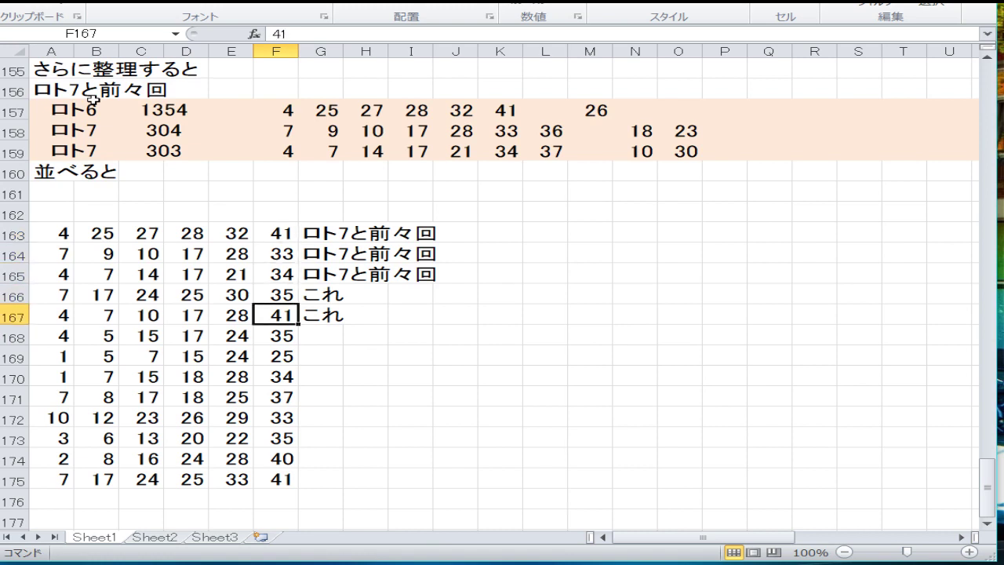
pyautogui.press('Down')
pyautogui.press('Down')
pyautogui.press('Down')
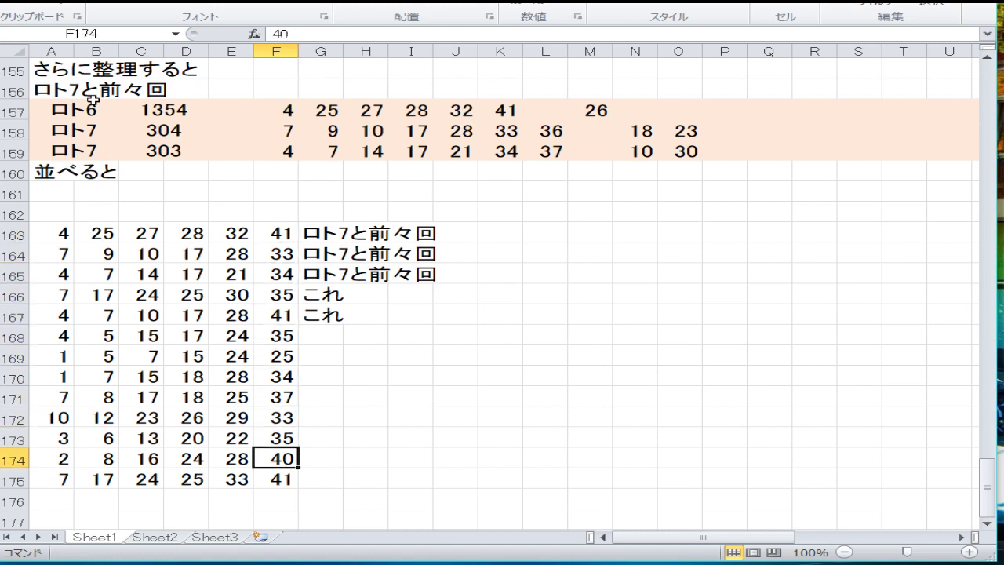